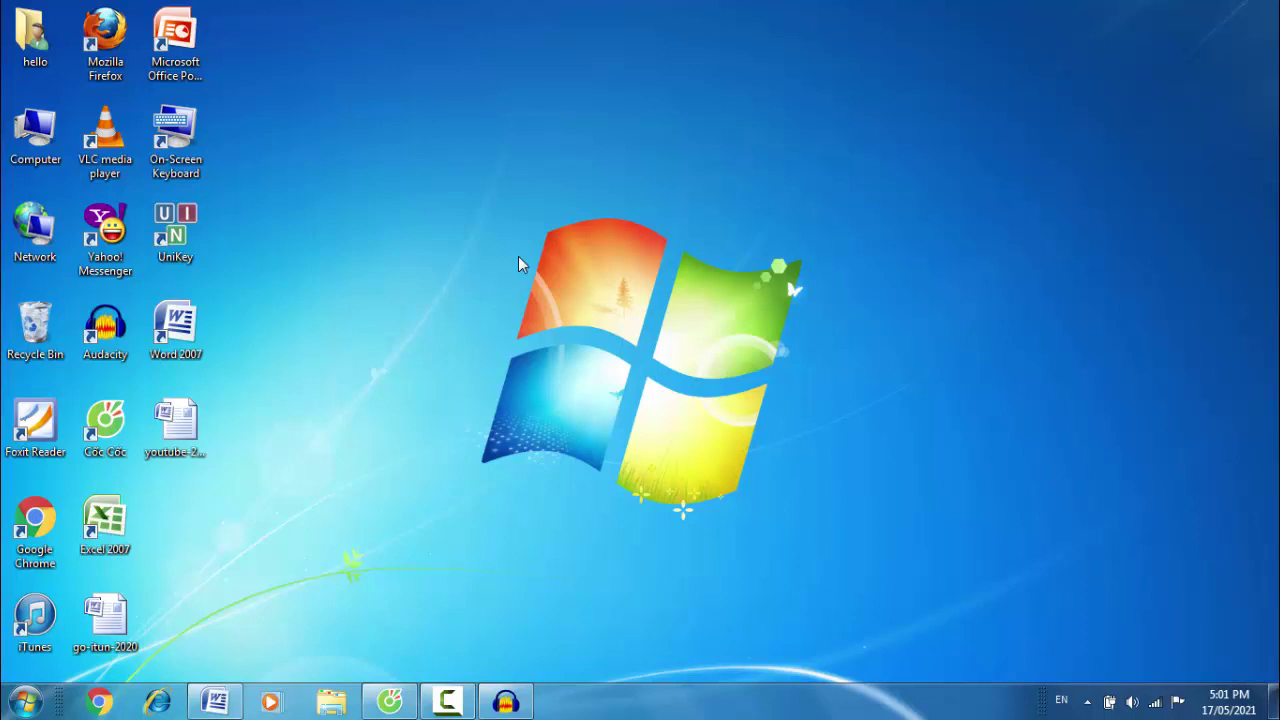
# Open the viec-can-lam-khi-soan-thao-van-ban document and review its title and the five numbered preparation items
pyautogui.click(214, 701)
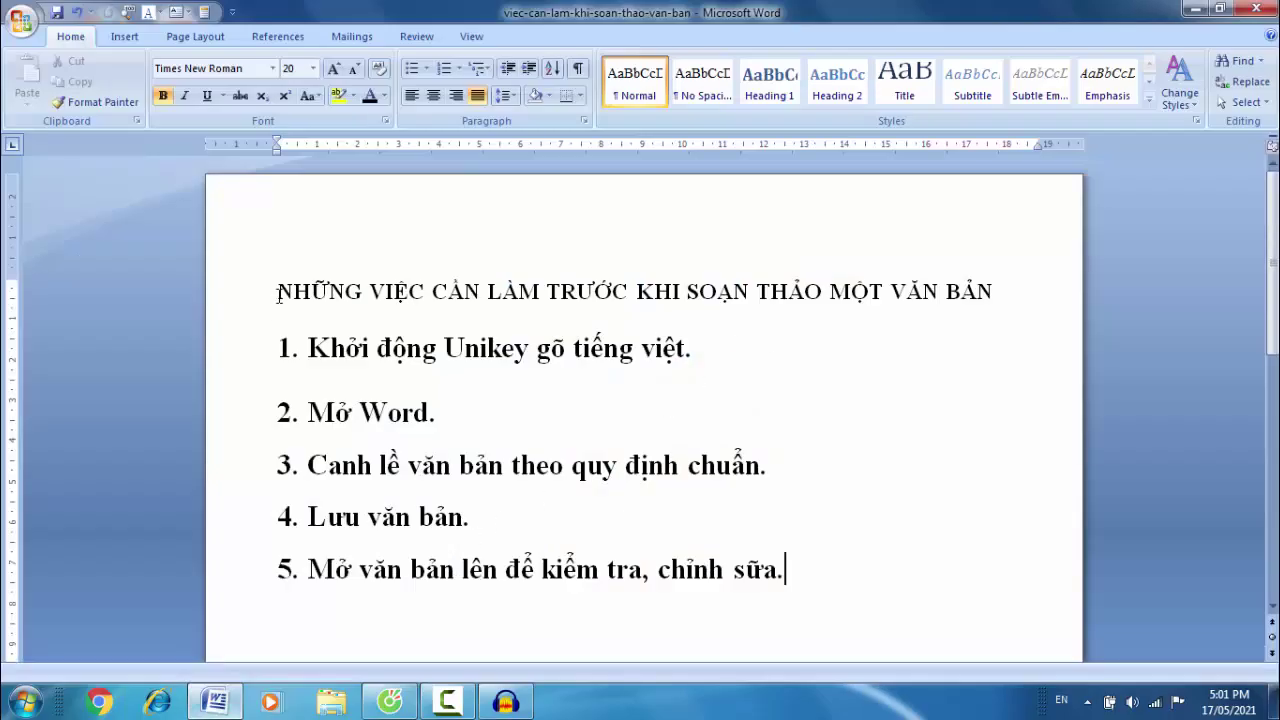
pyautogui.moveTo(277, 290); pyautogui.dragTo(997, 300)
pyautogui.click(920, 349)
pyautogui.moveTo(272, 352); pyautogui.dragTo(688, 354)
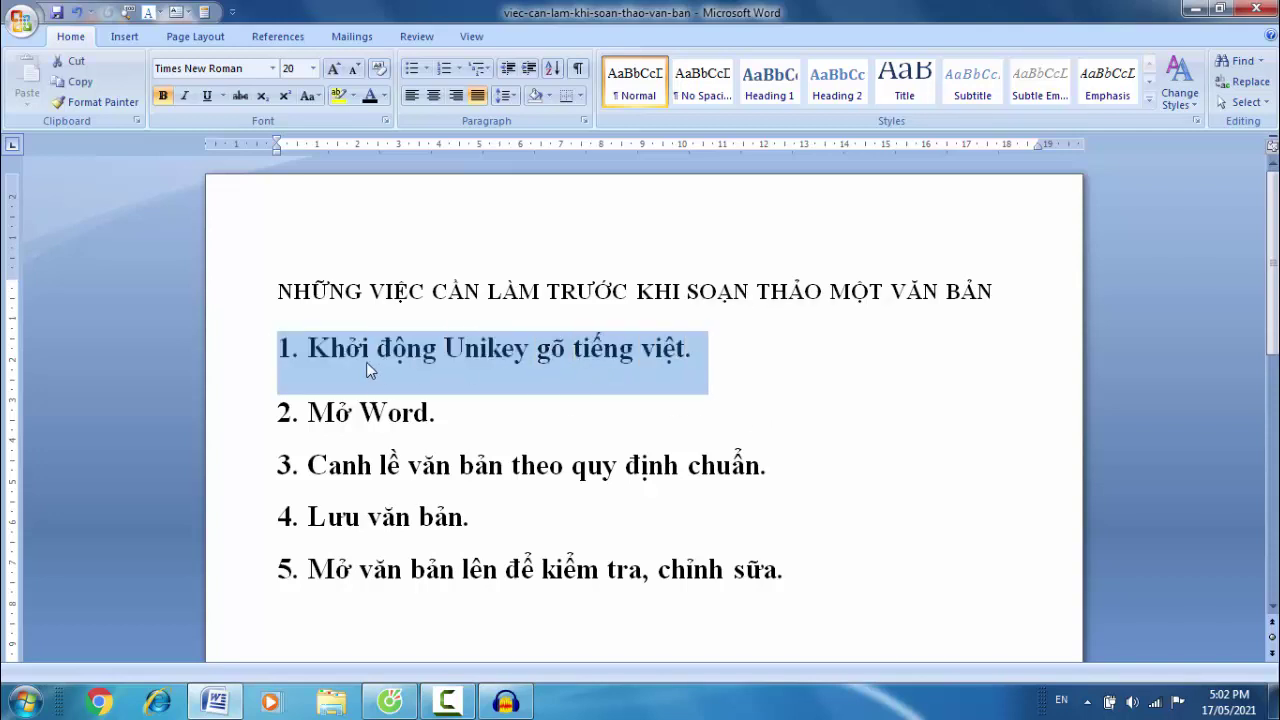
pyautogui.click(502, 363)
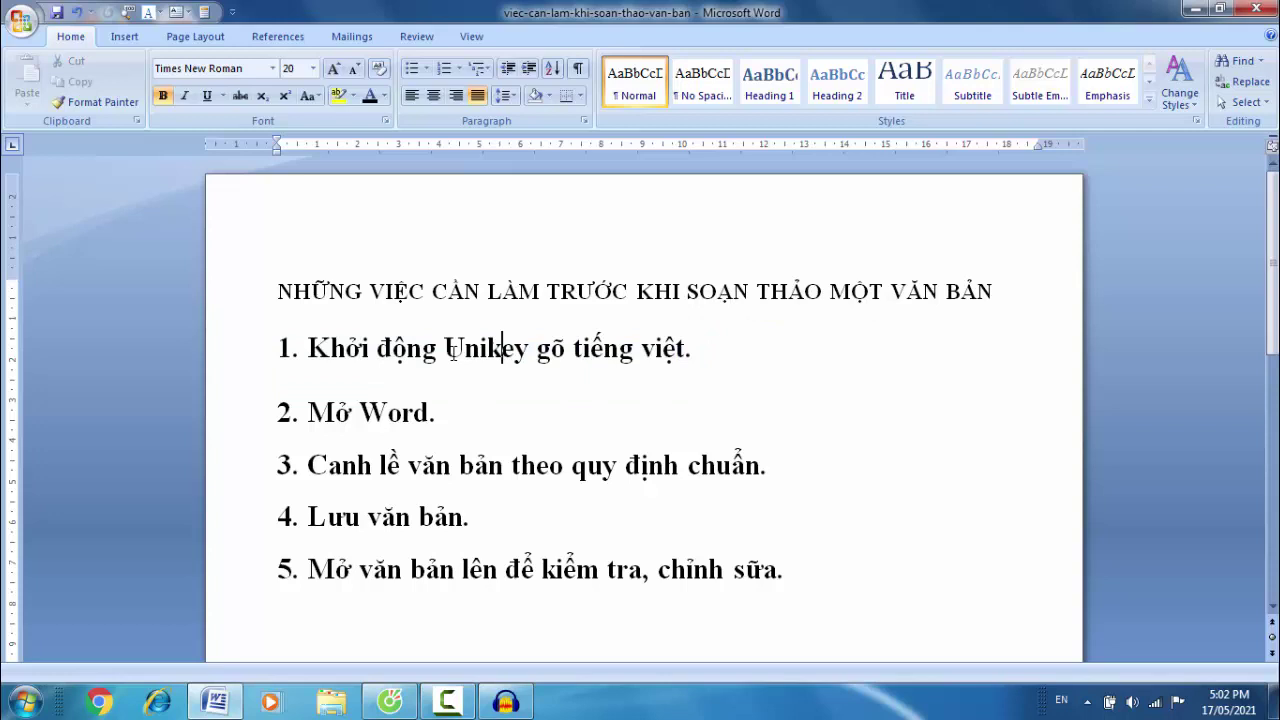
pyautogui.click(703, 352)
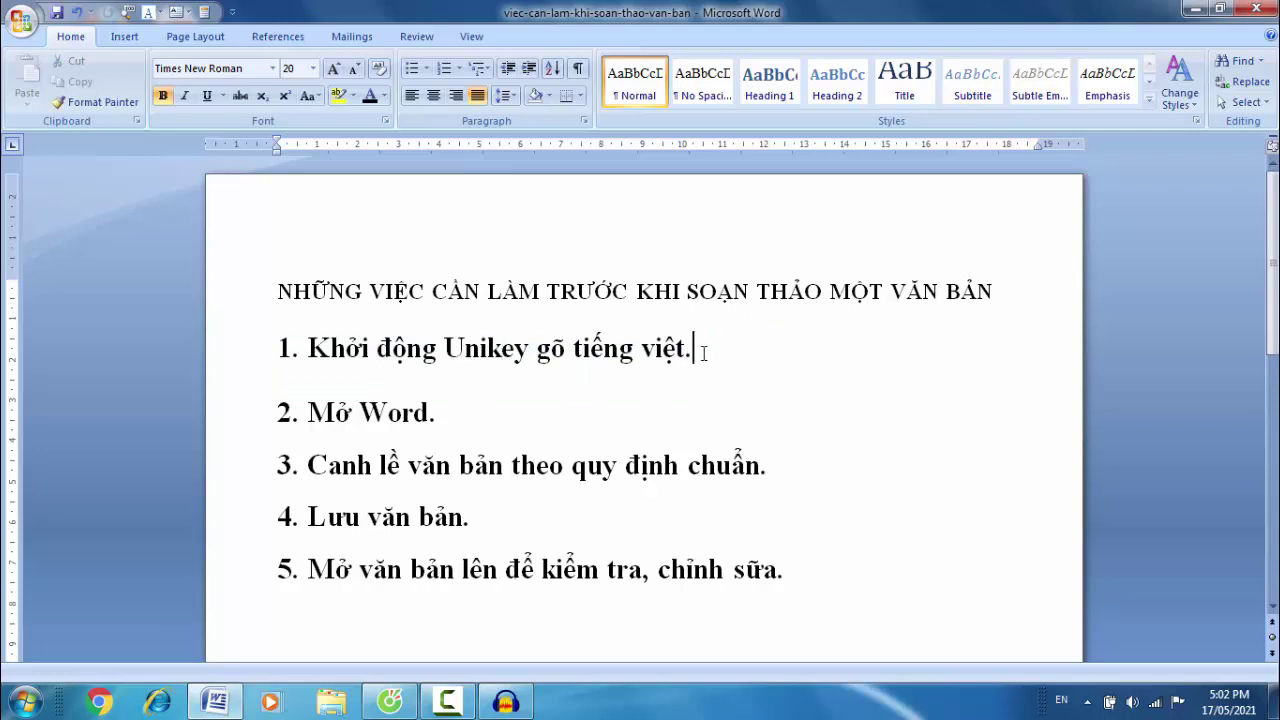
pyautogui.click(280, 414)
pyautogui.moveTo(280, 414); pyautogui.dragTo(503, 409)
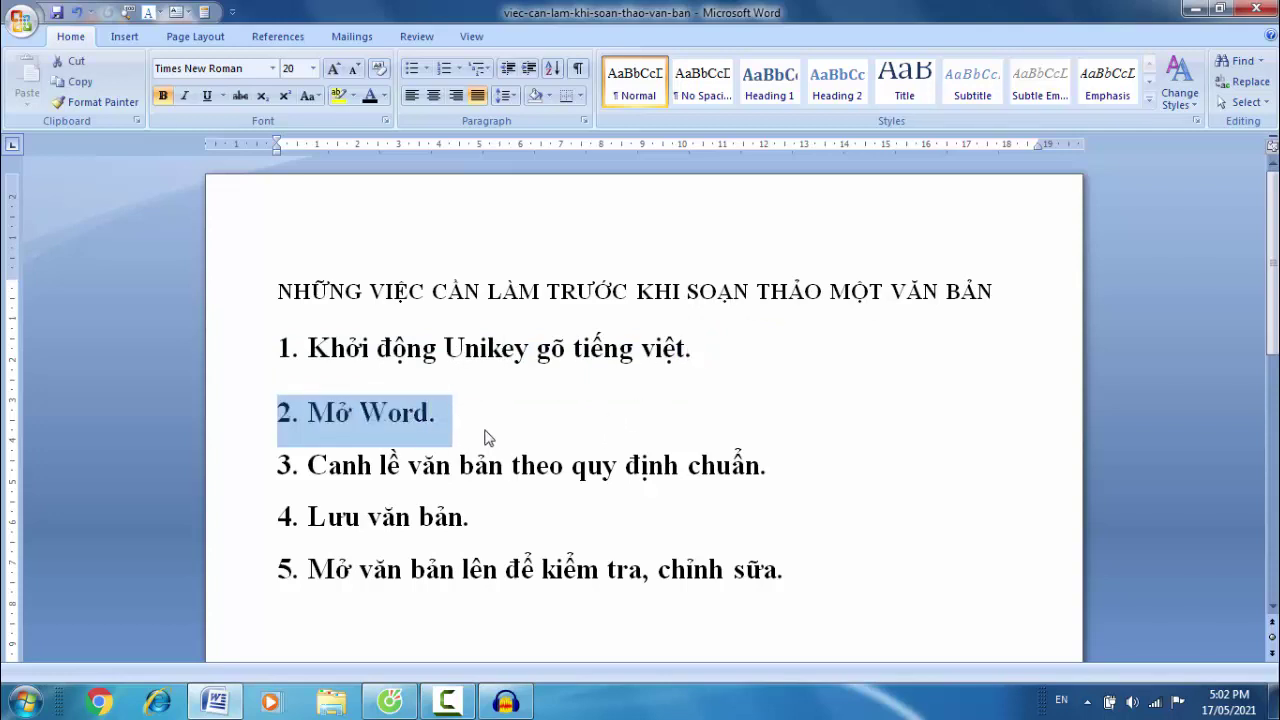
pyautogui.click(487, 437)
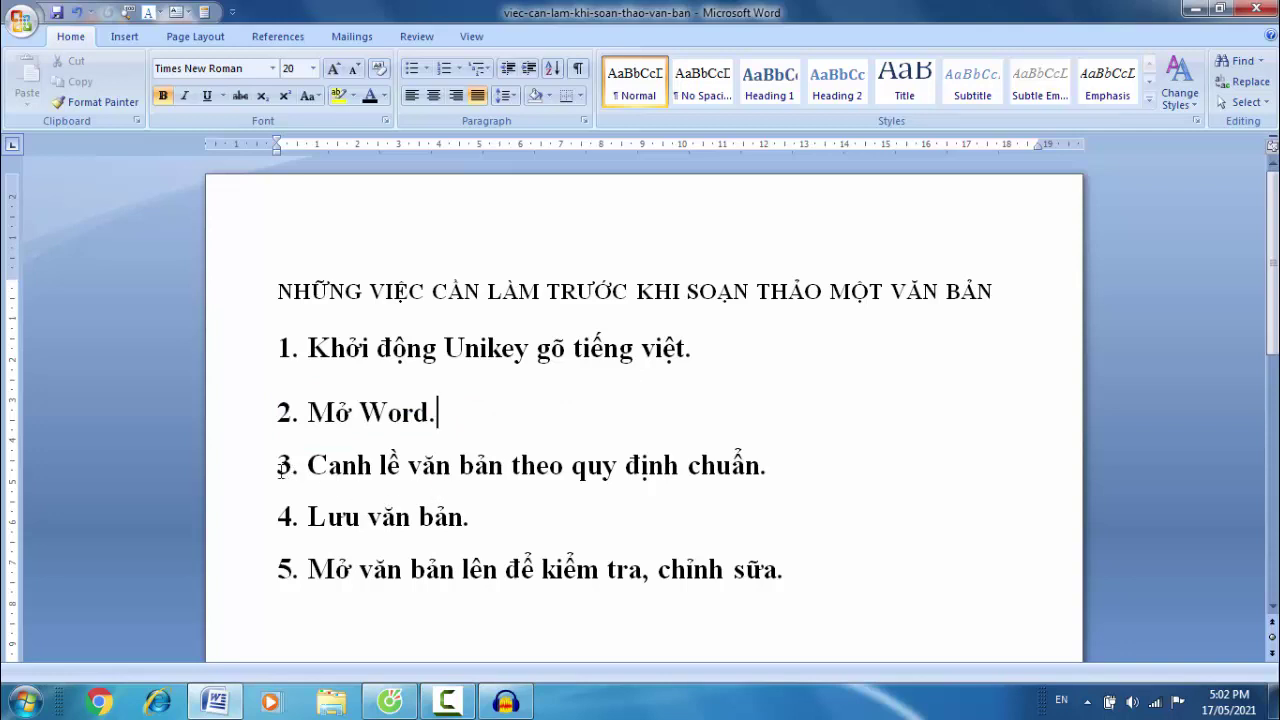
pyautogui.moveTo(284, 466); pyautogui.dragTo(407, 468)
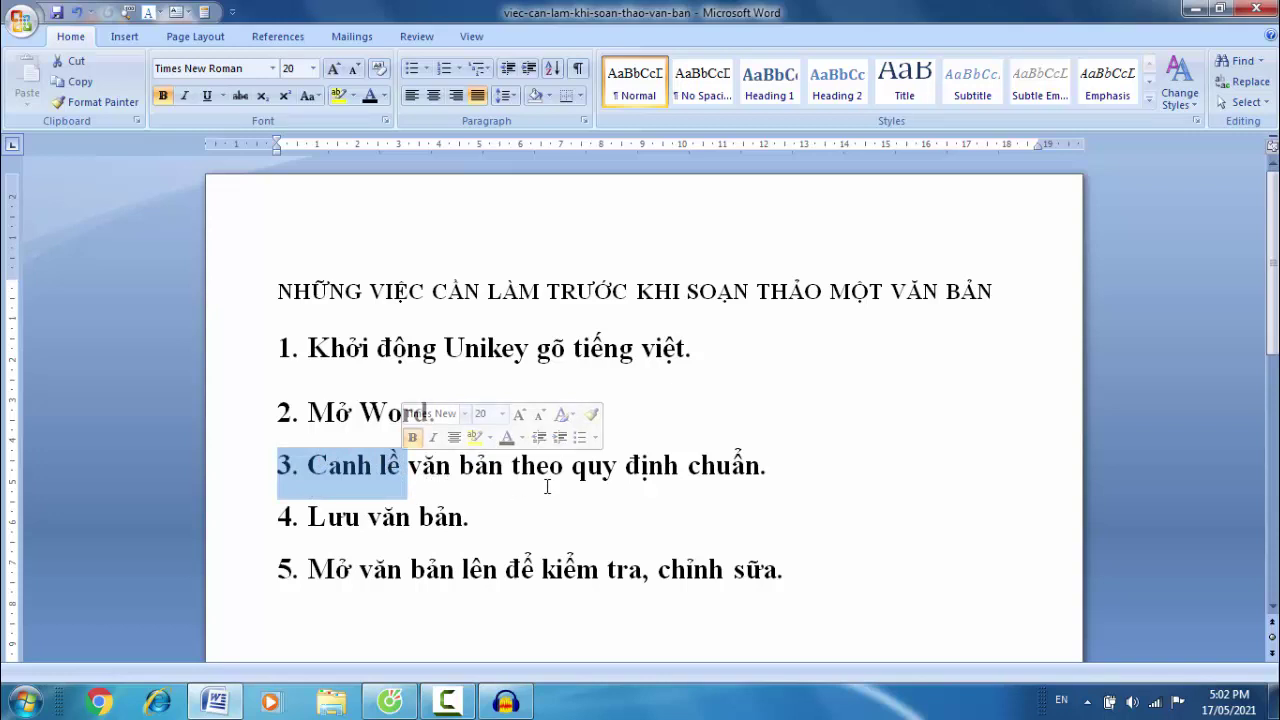
pyautogui.click(786, 479)
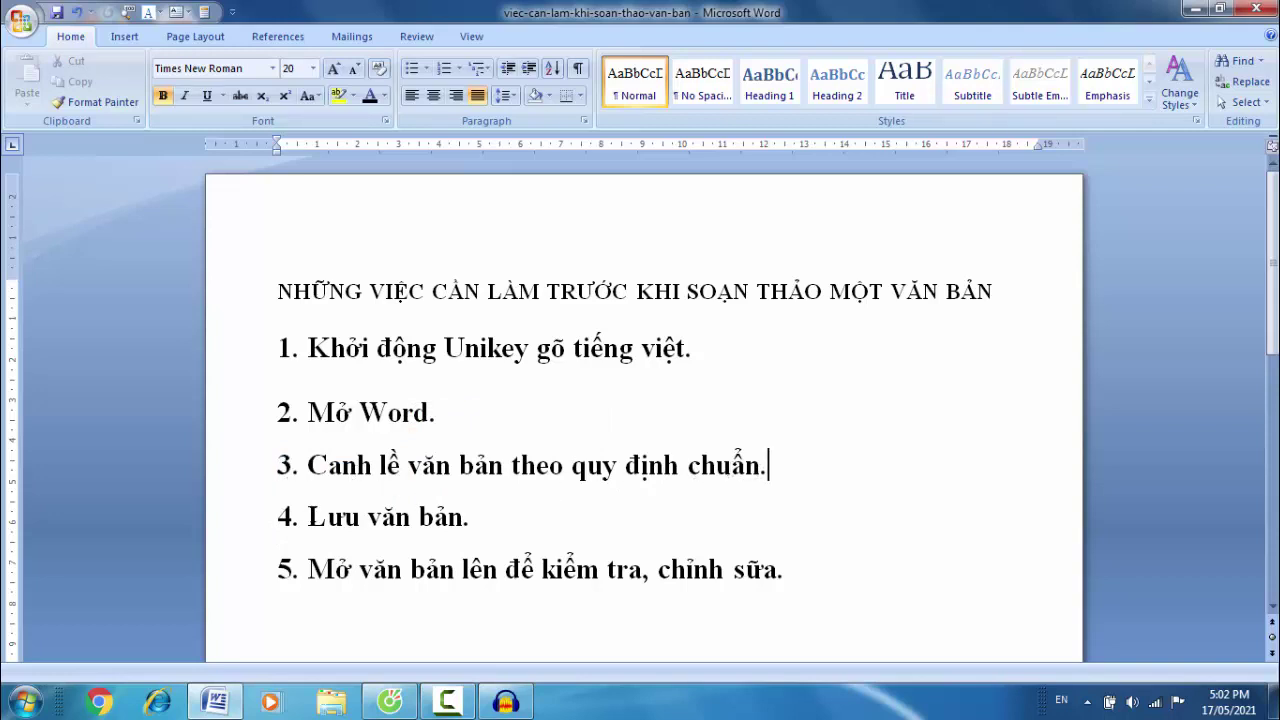
pyautogui.moveTo(278, 516); pyautogui.dragTo(463, 516)
pyautogui.click(490, 520)
pyautogui.moveTo(277, 569); pyautogui.dragTo(782, 569)
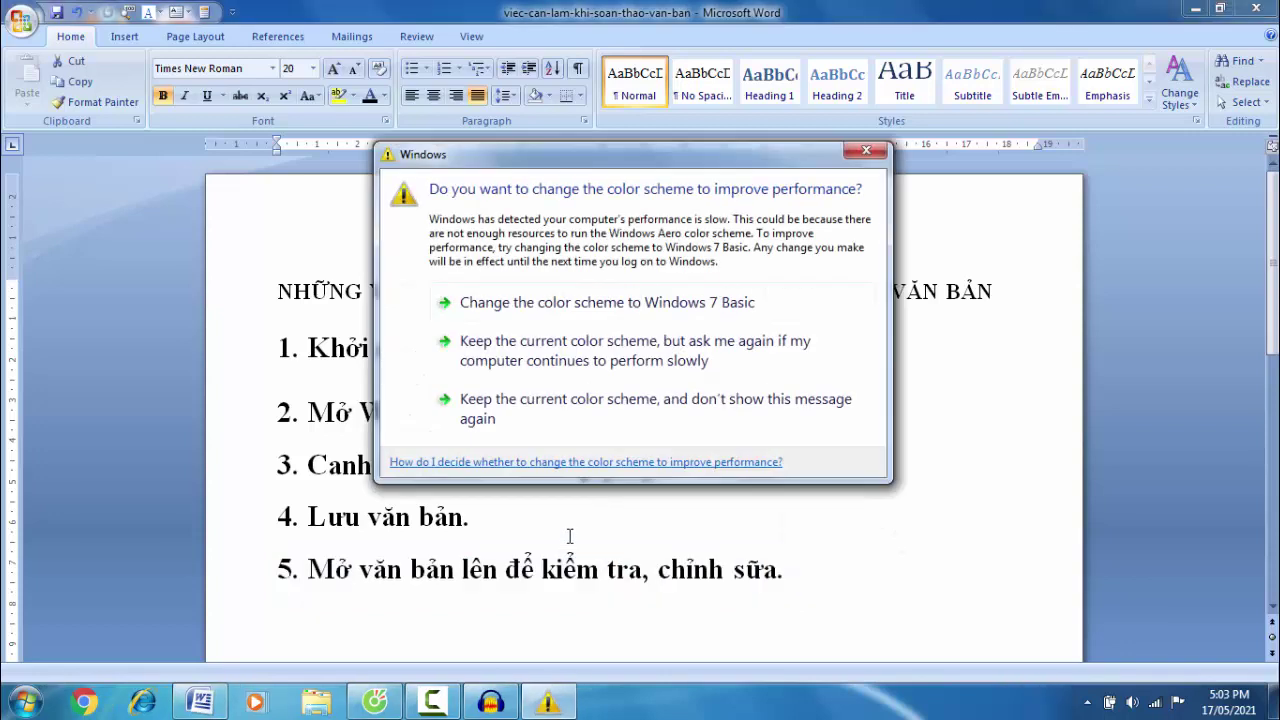
# Keep the current Windows color scheme without showing the performance message again, and finish reviewing item 5 of the list
pyautogui.click(612, 403)
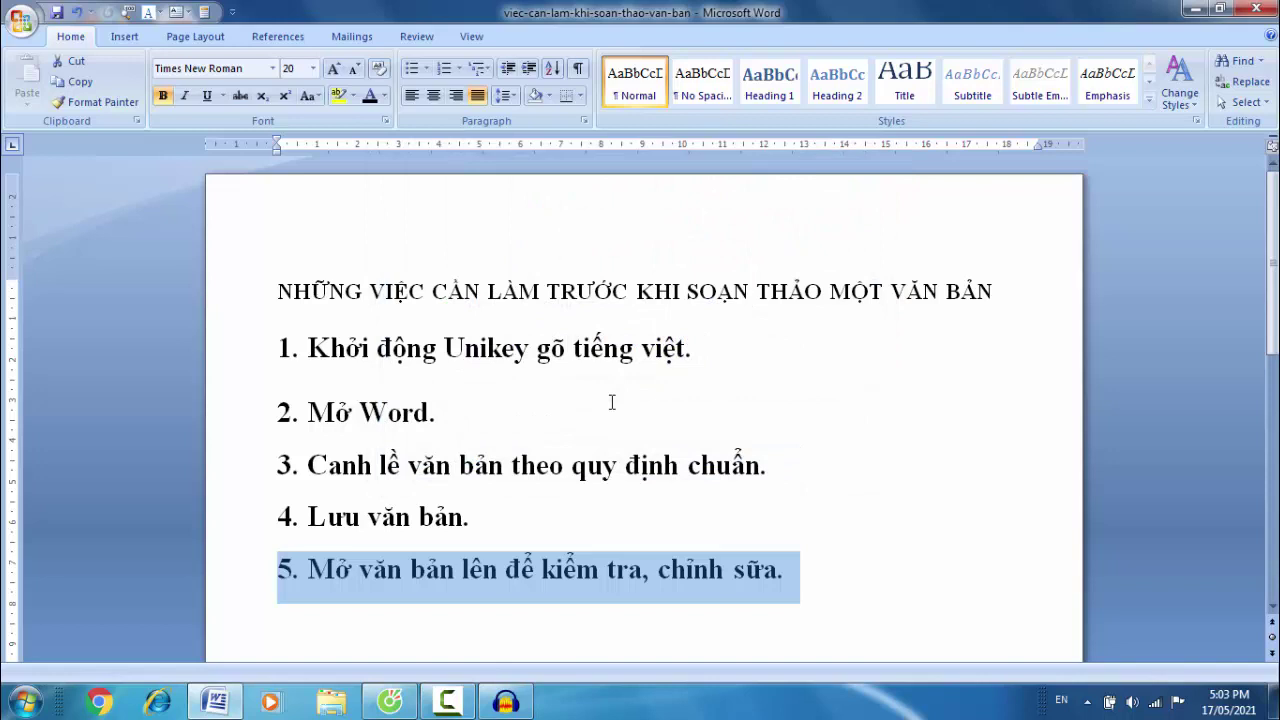
pyautogui.click(405, 605)
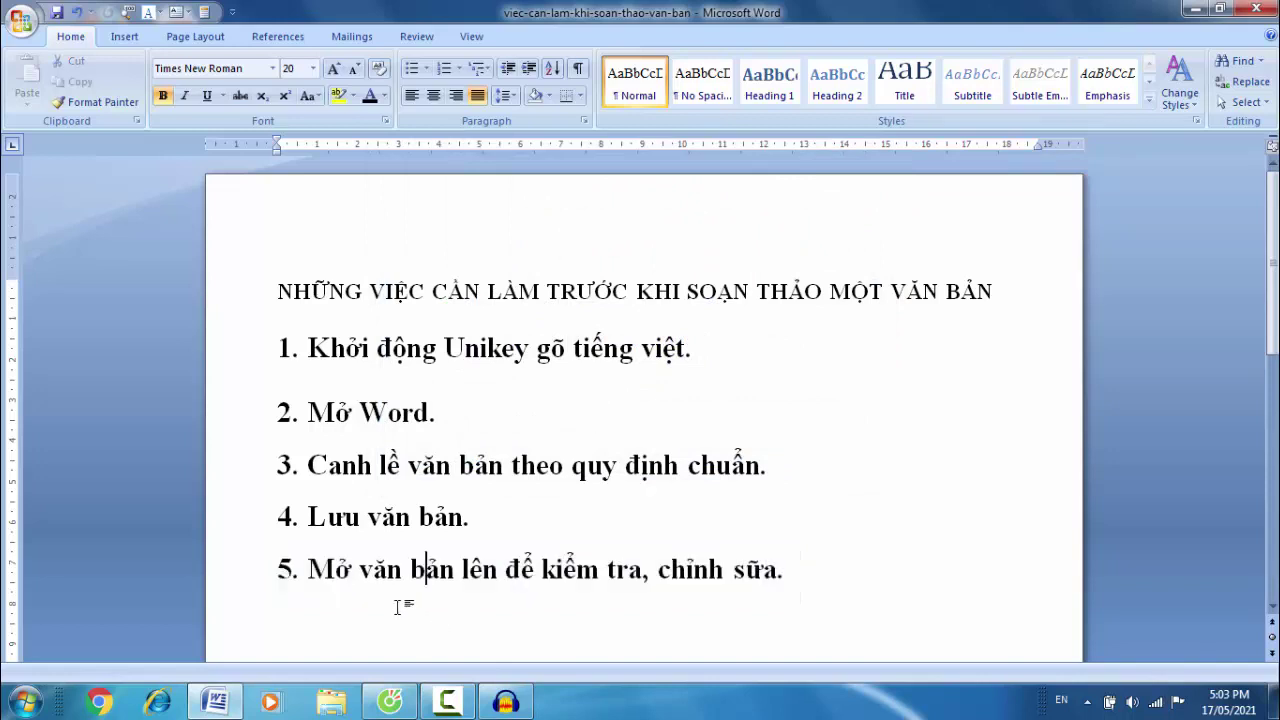
pyautogui.press('Home')
pyautogui.click(832, 569)
# Minimize the checklist document, launch UniKey from the desktop and reposition its window slightly
pyautogui.click(1190, 10)
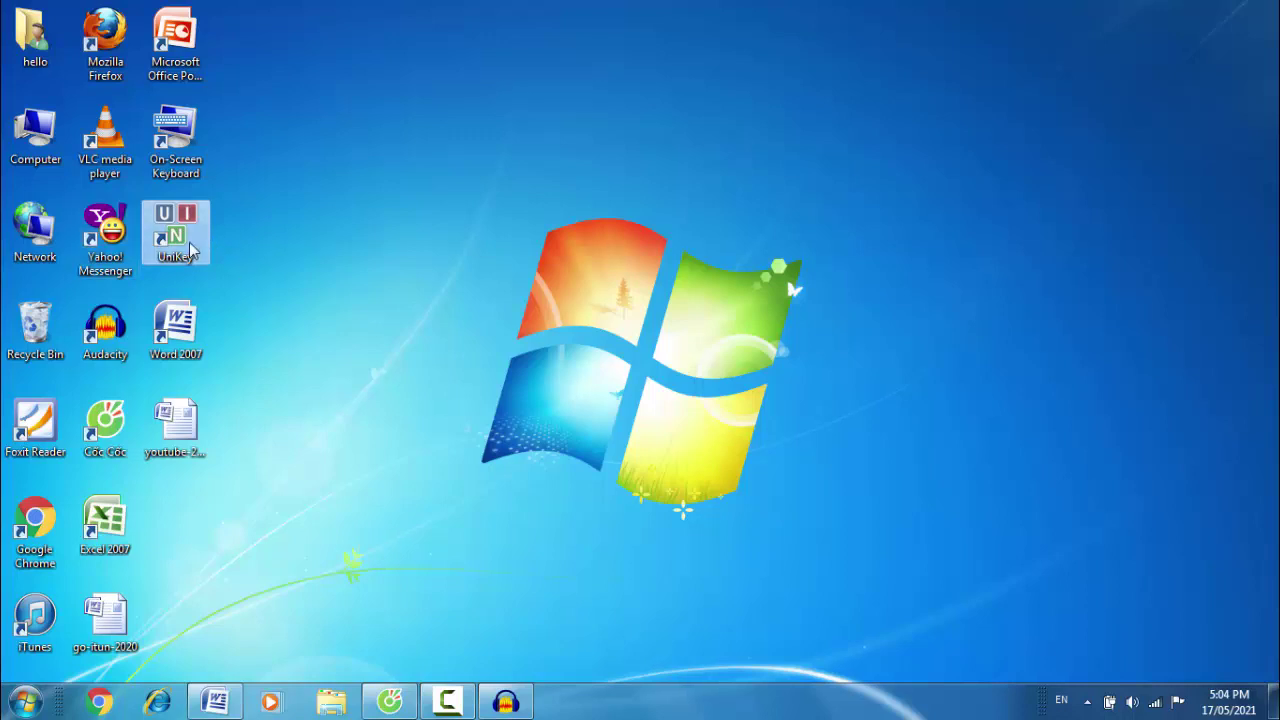
pyautogui.doubleClick(190, 248)
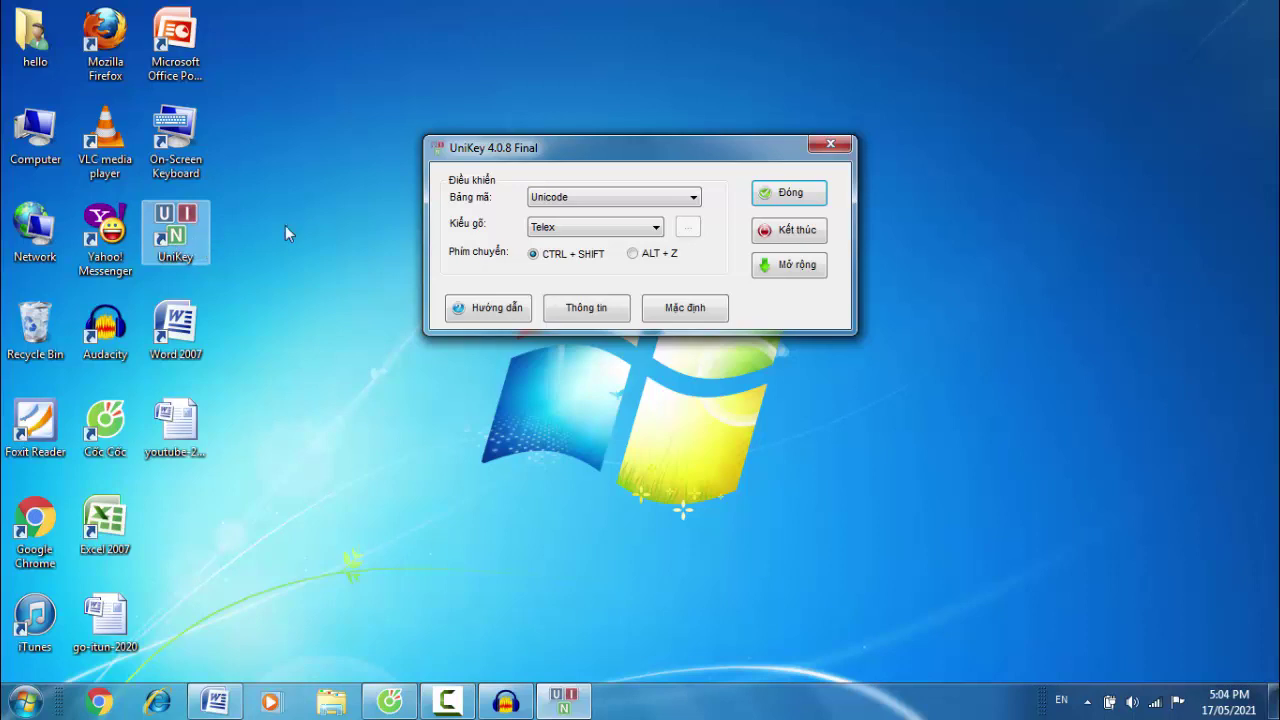
pyautogui.moveTo(674, 155); pyautogui.dragTo(698, 138)
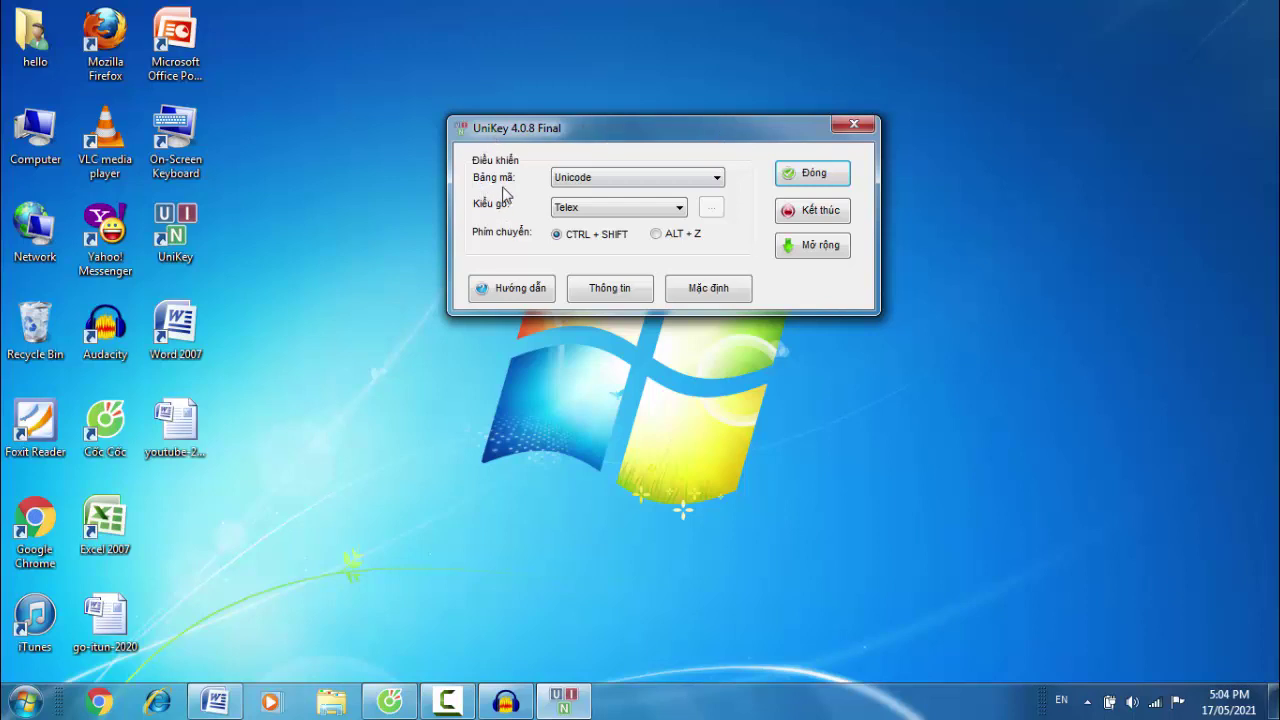
# Choose Unicode as UniKey's character table and Telex as its typing method, and close the settings window
pyautogui.click(707, 180)
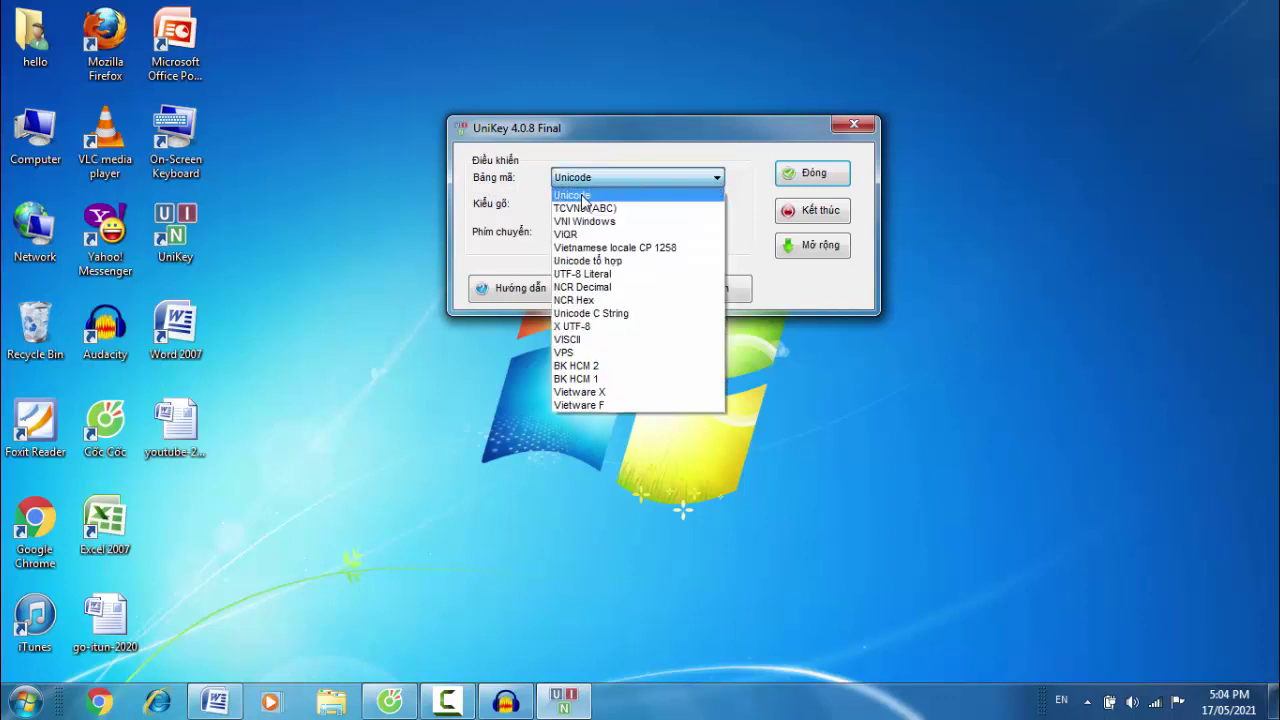
pyautogui.click(630, 197)
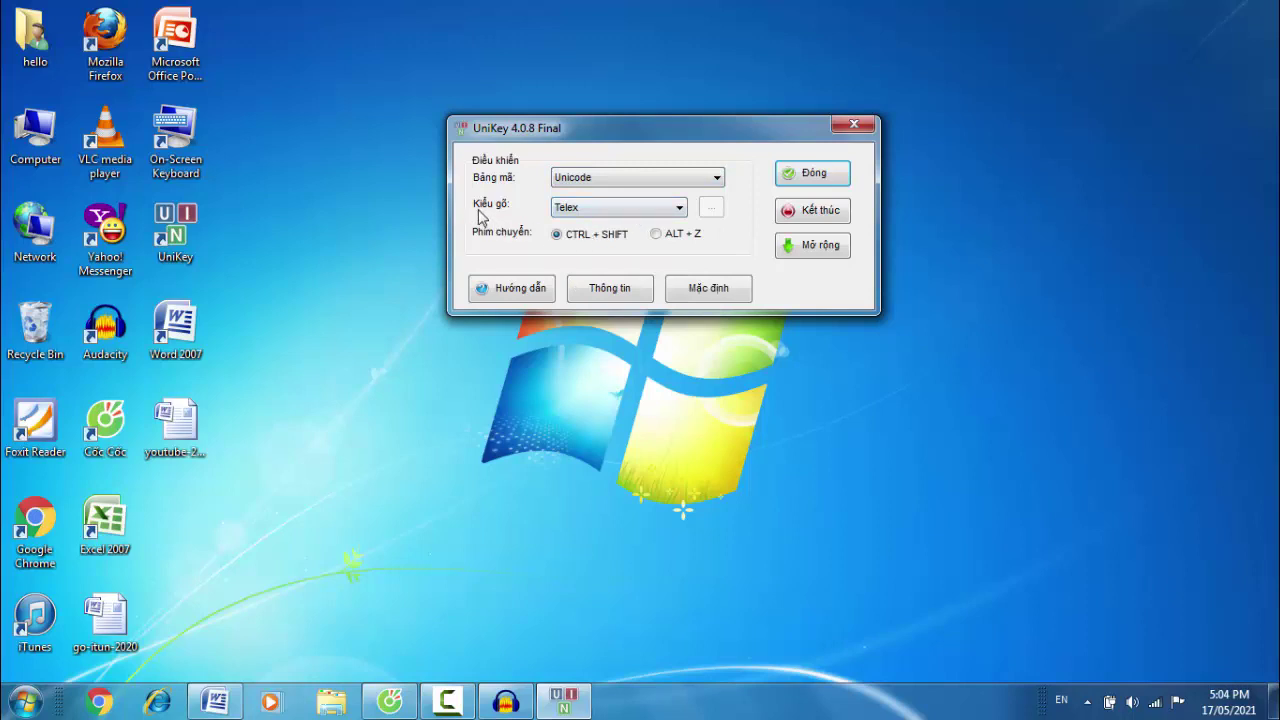
pyautogui.click(678, 208)
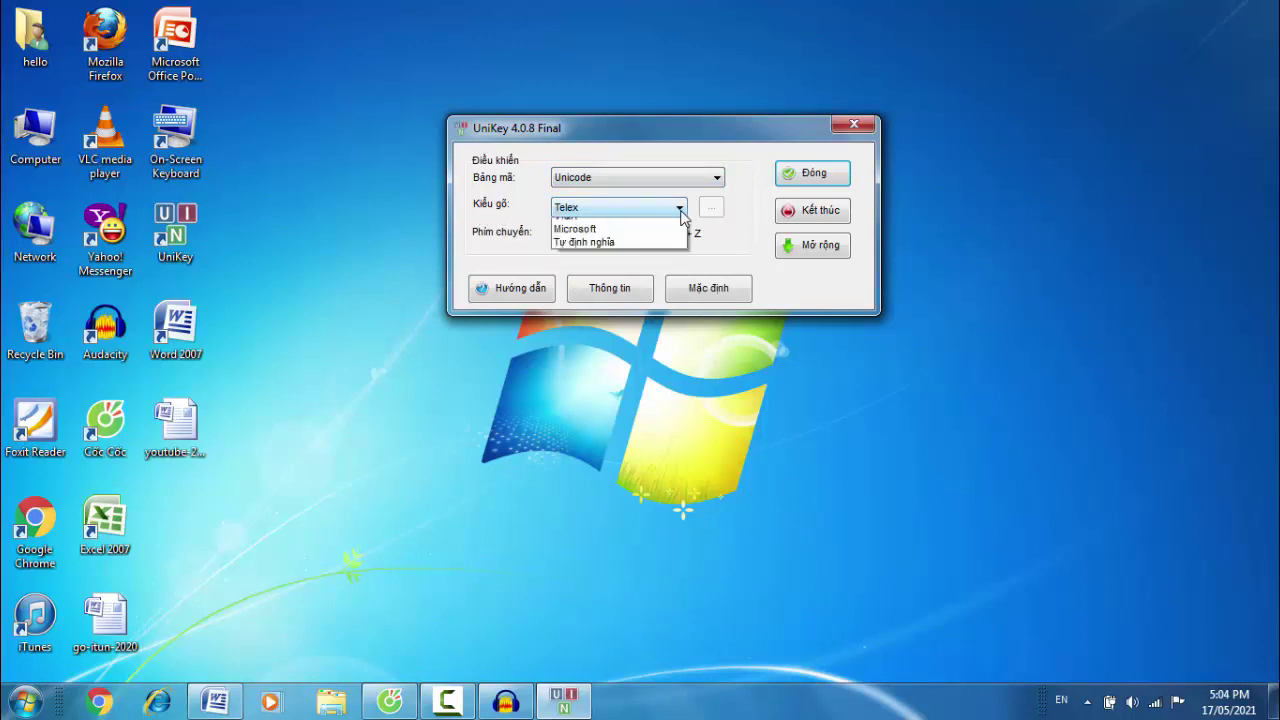
pyautogui.click(590, 226)
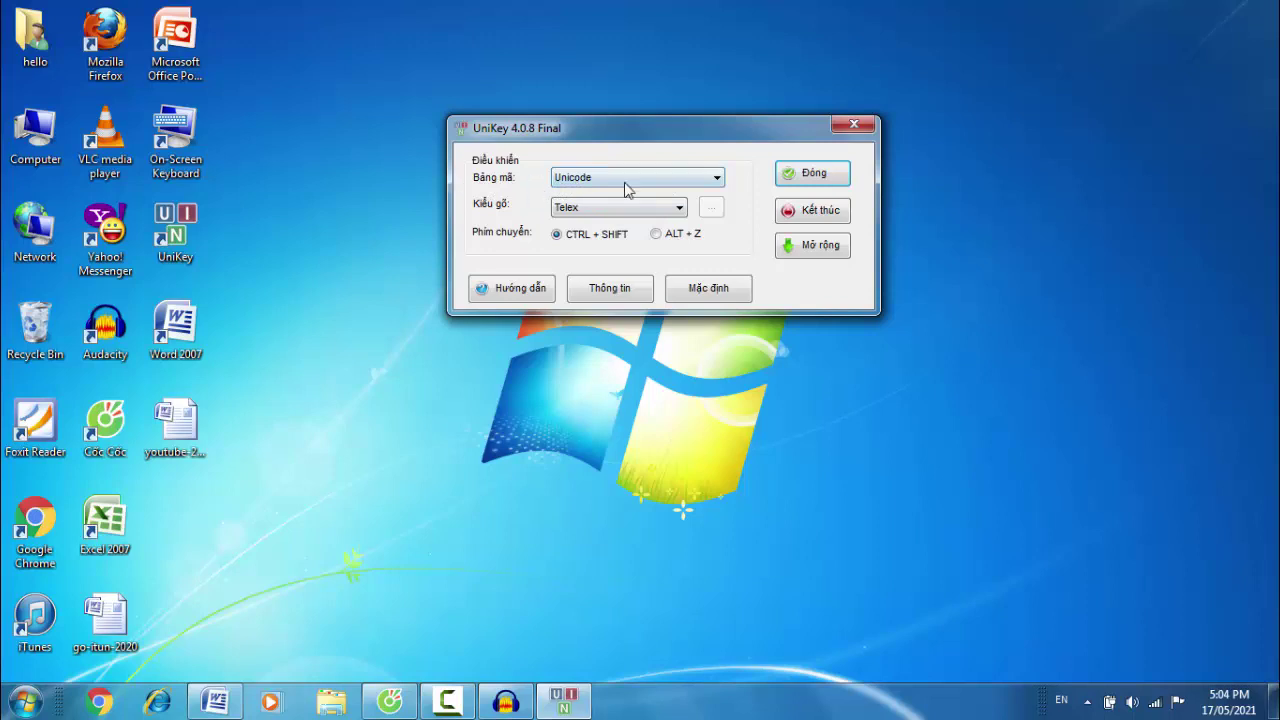
pyautogui.click(705, 180)
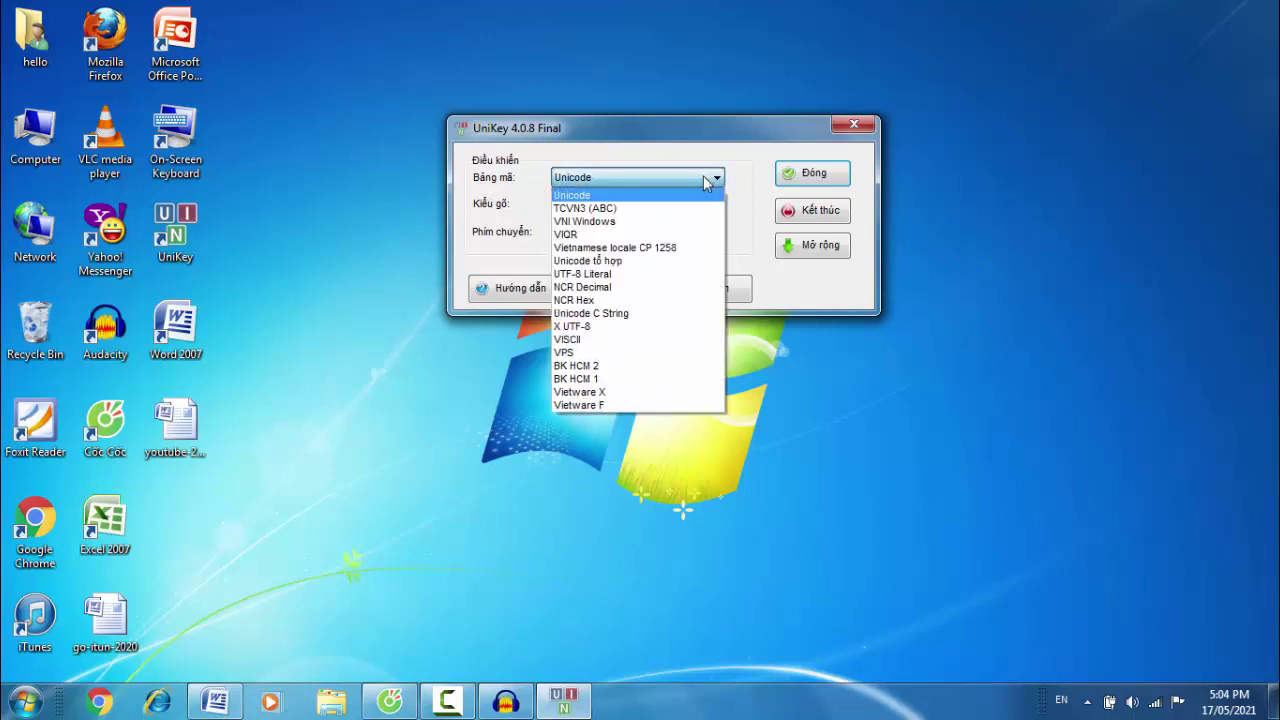
pyautogui.click(584, 200)
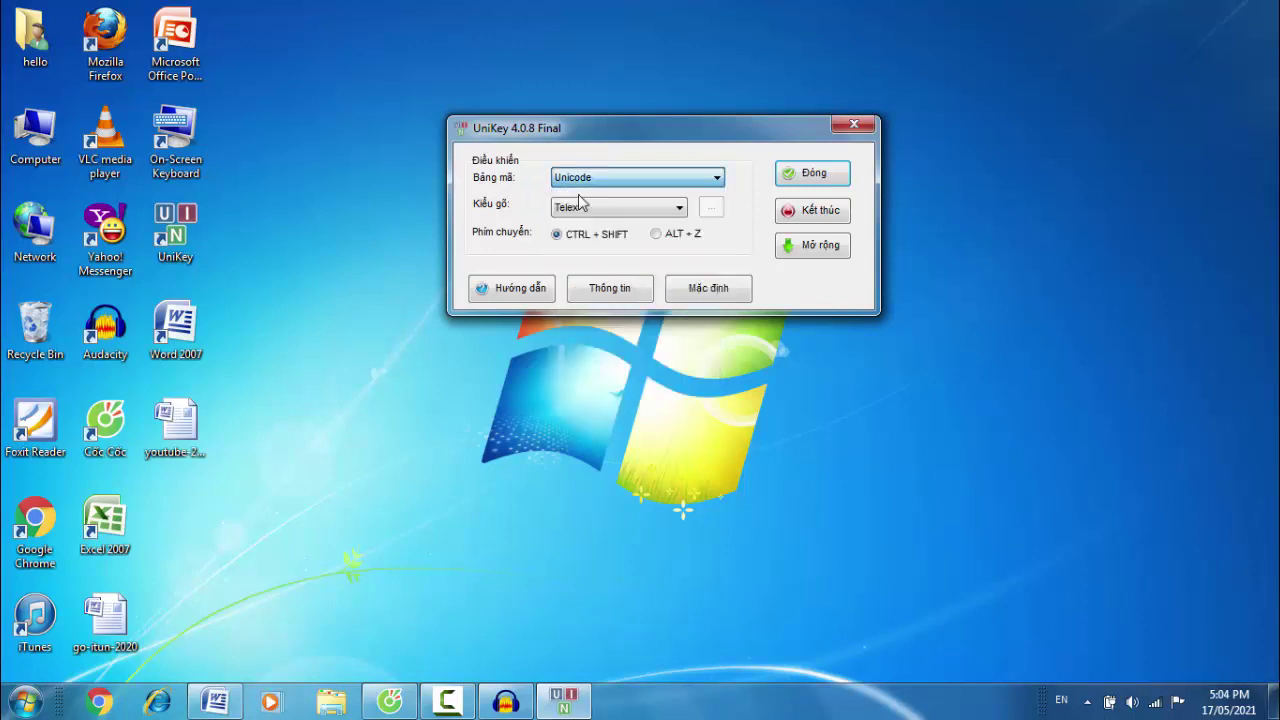
pyautogui.click(668, 209)
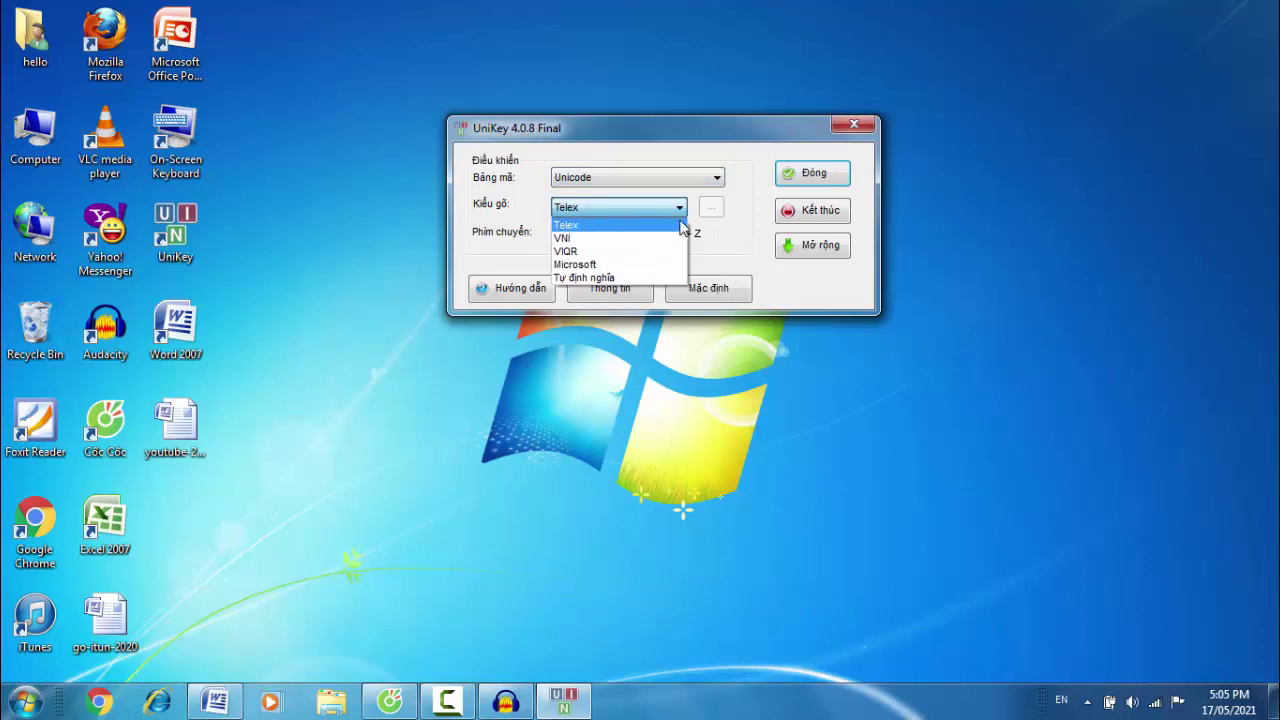
pyautogui.click(600, 226)
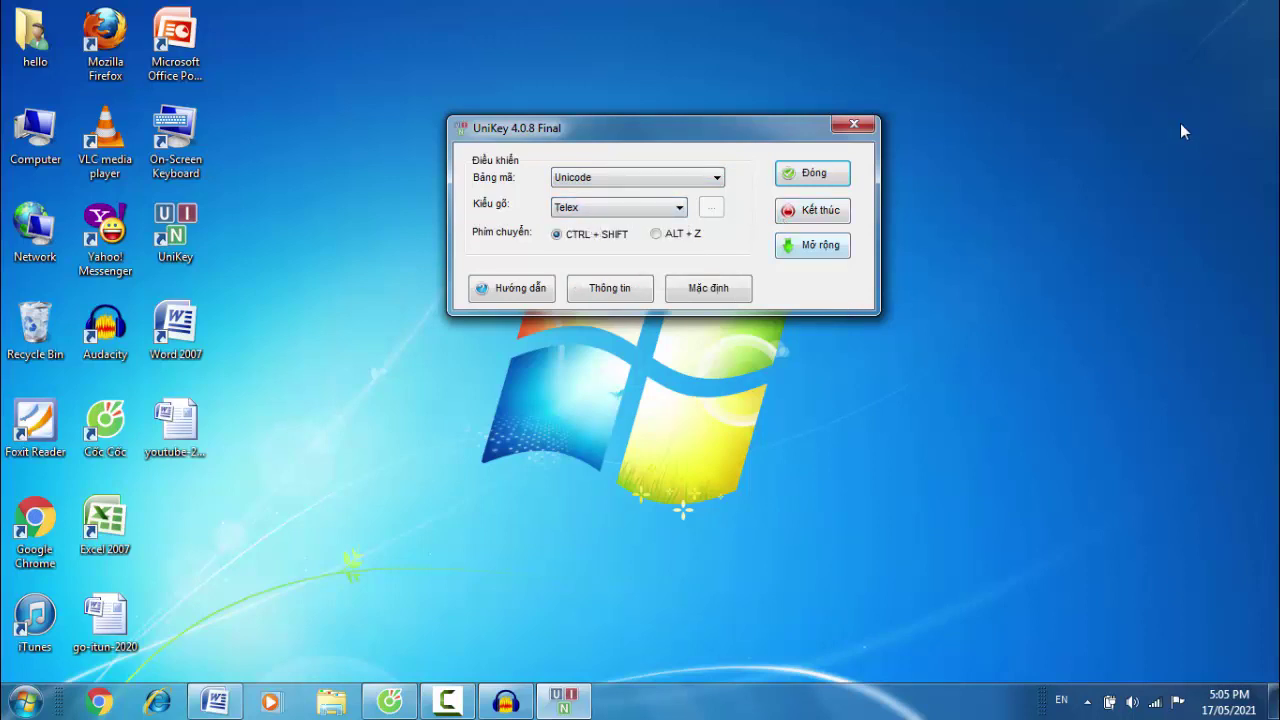
pyautogui.click(815, 174)
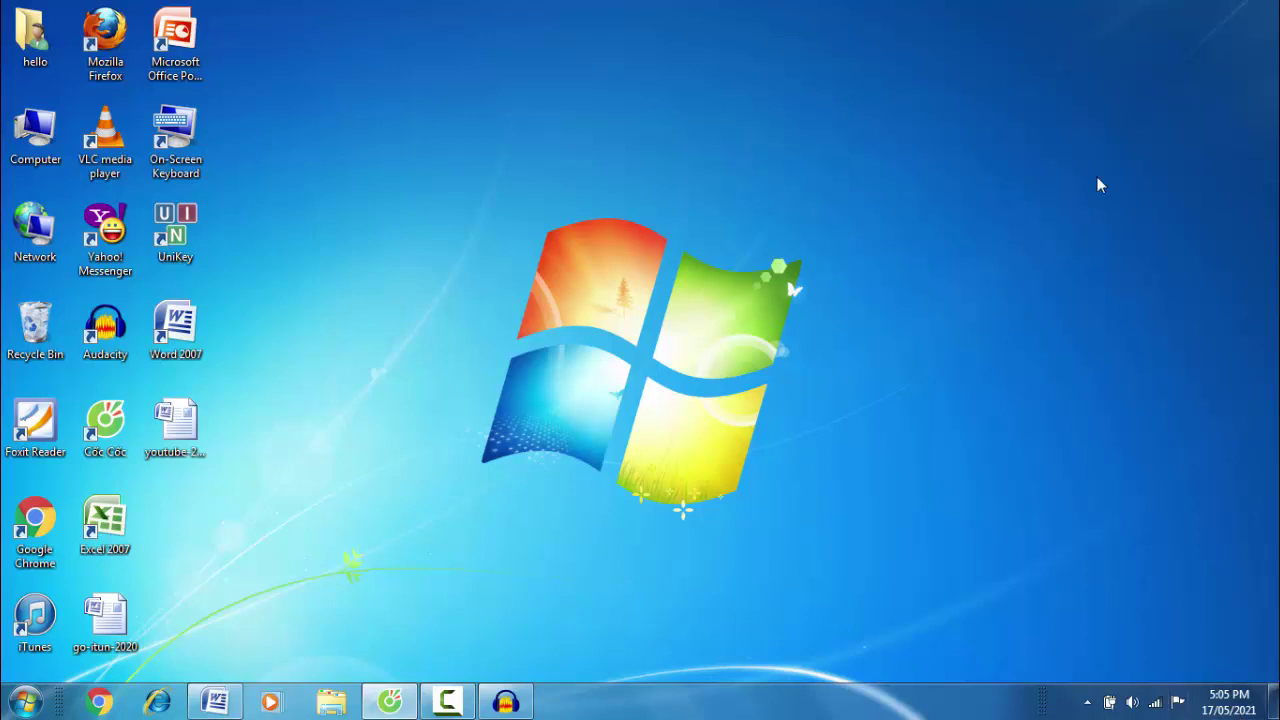
# Toggle UniKey's typing mode between Vietnamese (V) and English (E) from the hidden notification icons, returning to Vietnamese
pyautogui.click(1087, 703)
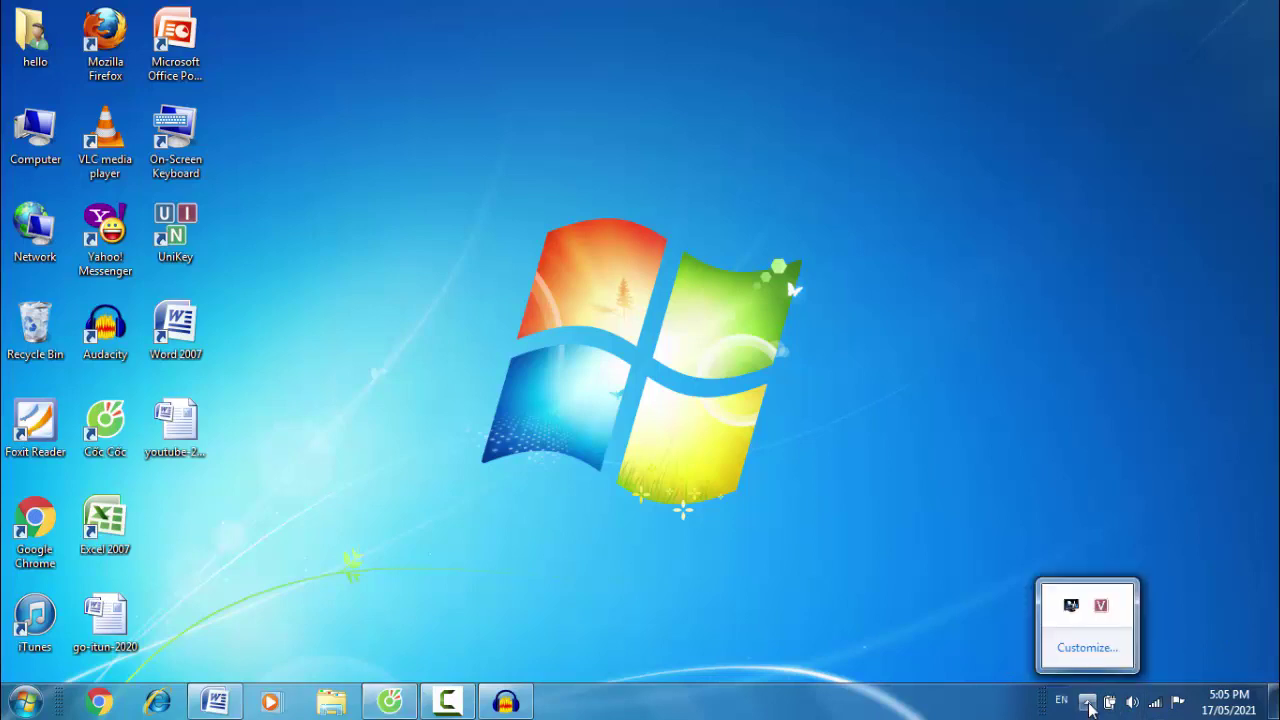
pyautogui.click(1104, 612)
pyautogui.click(963, 609)
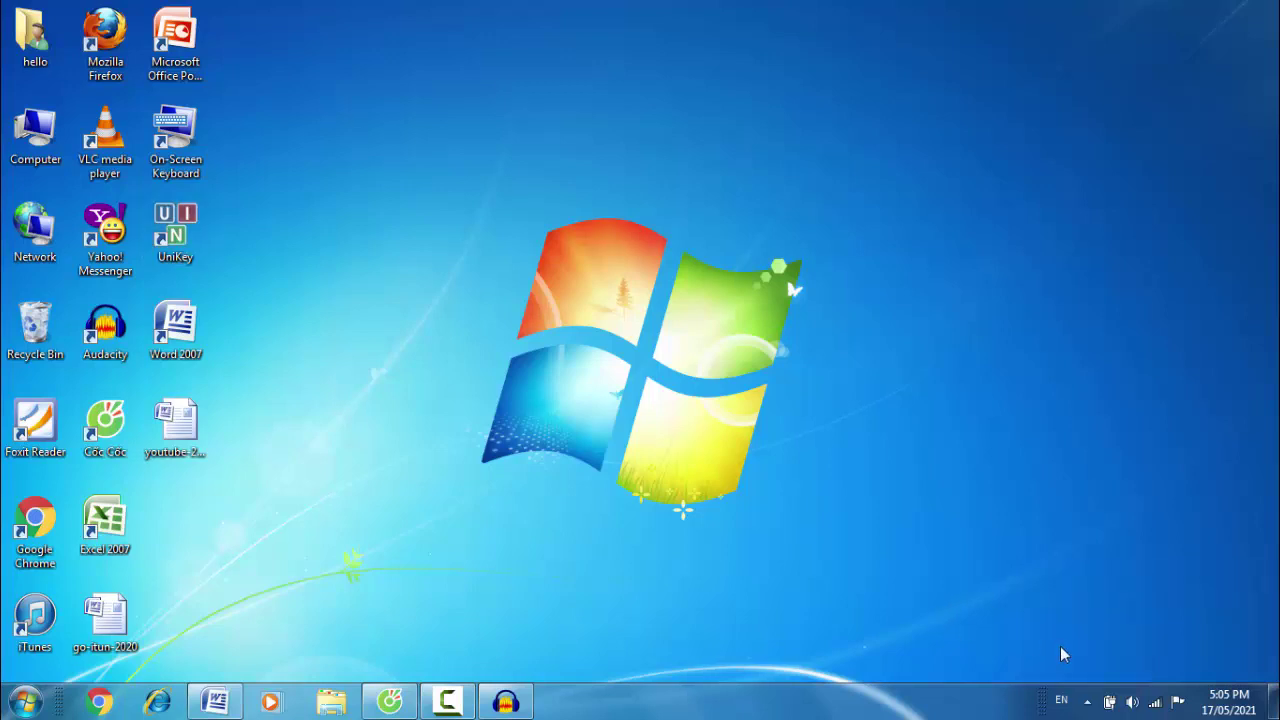
pyautogui.click(1088, 706)
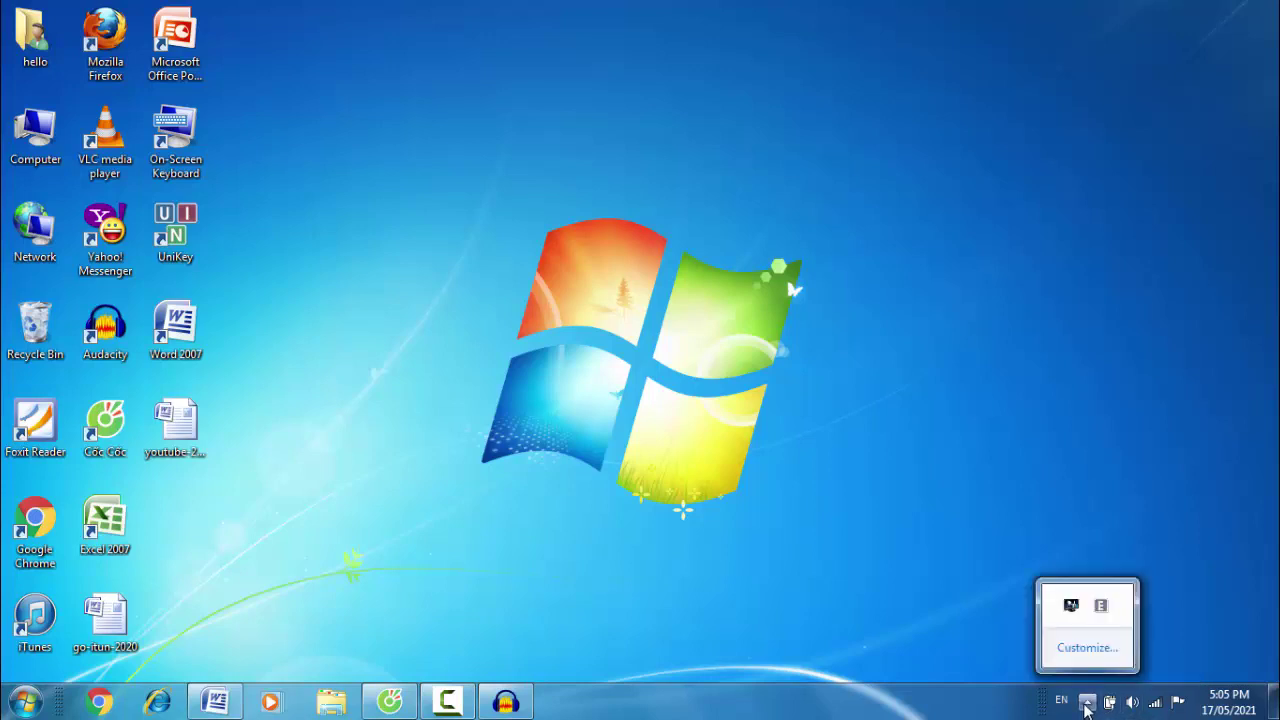
pyautogui.click(1102, 608)
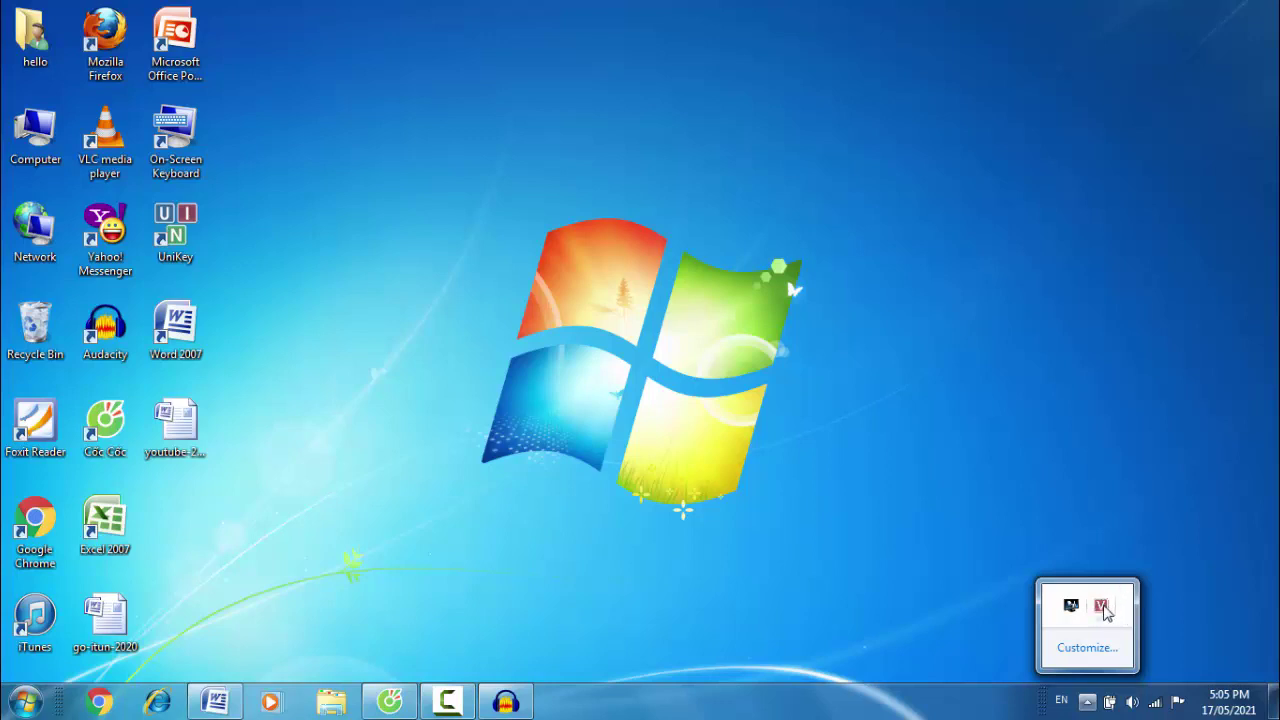
pyautogui.click(1102, 608)
pyautogui.click(1104, 608)
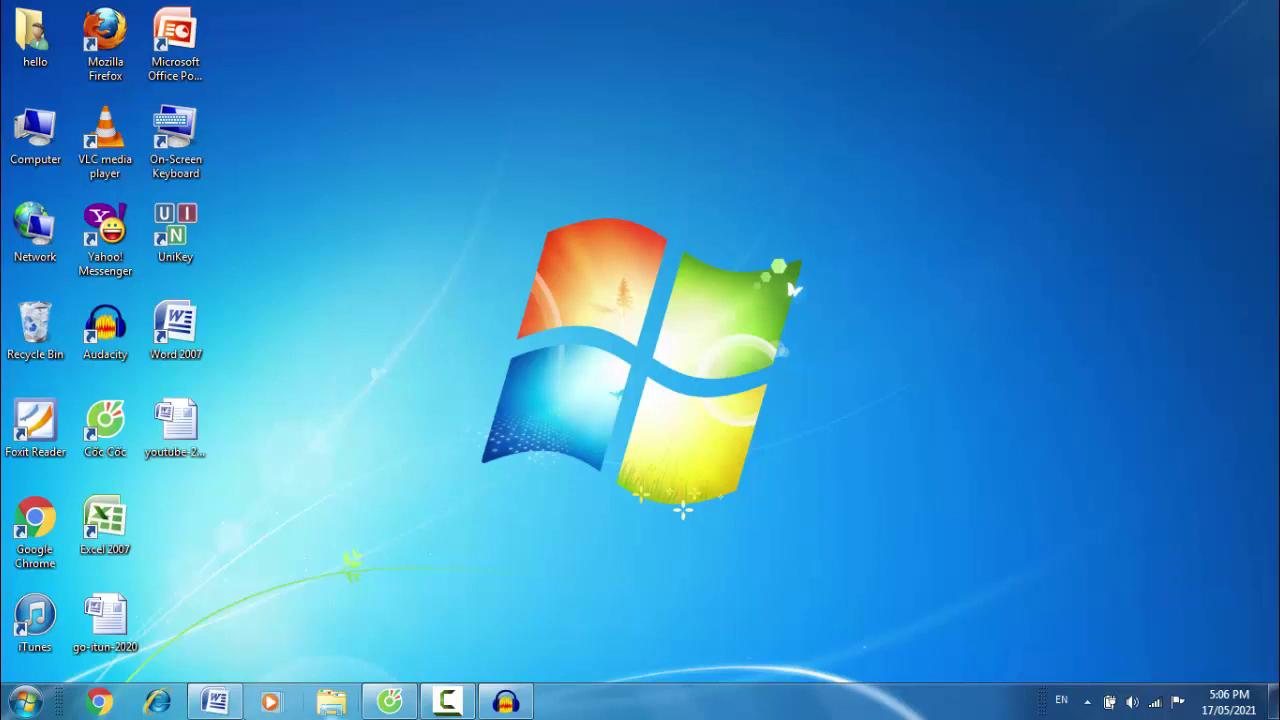
# Check item 2 of the Word checklist, start Word 2007 from the desktop with a blank document and maximize its window
pyautogui.click(214, 701)
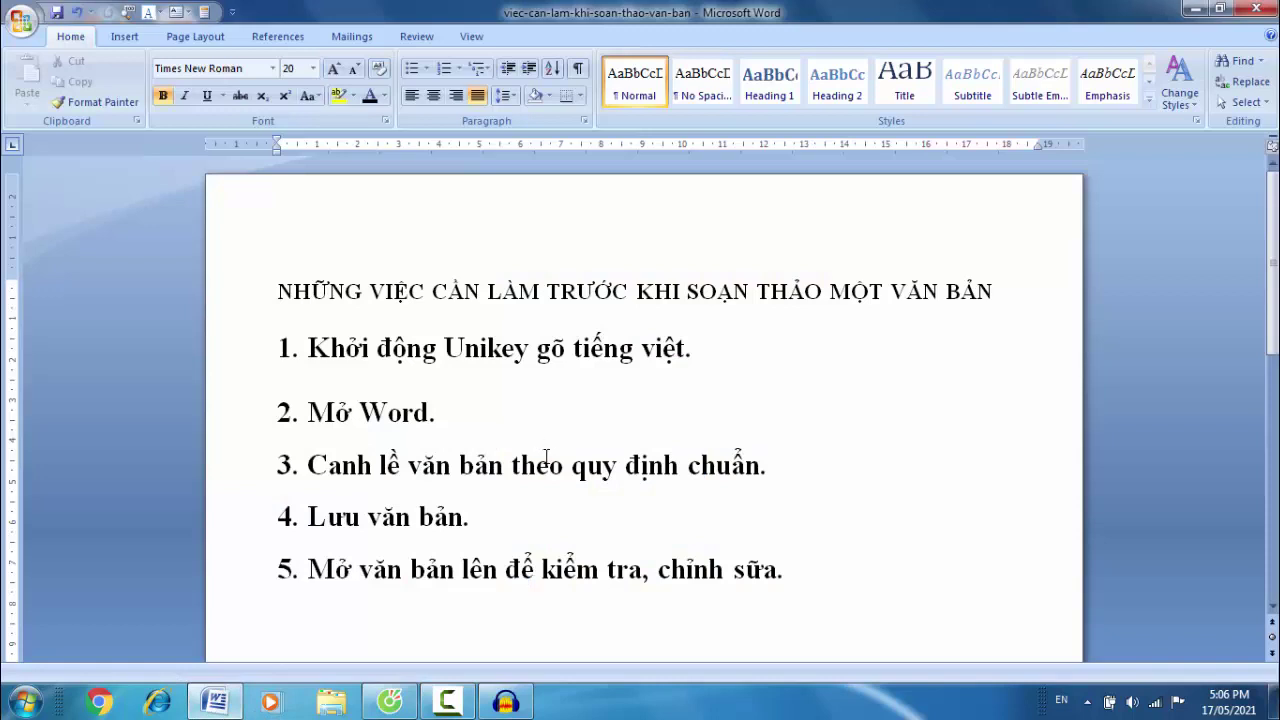
pyautogui.click(452, 413)
pyautogui.press('super+d')
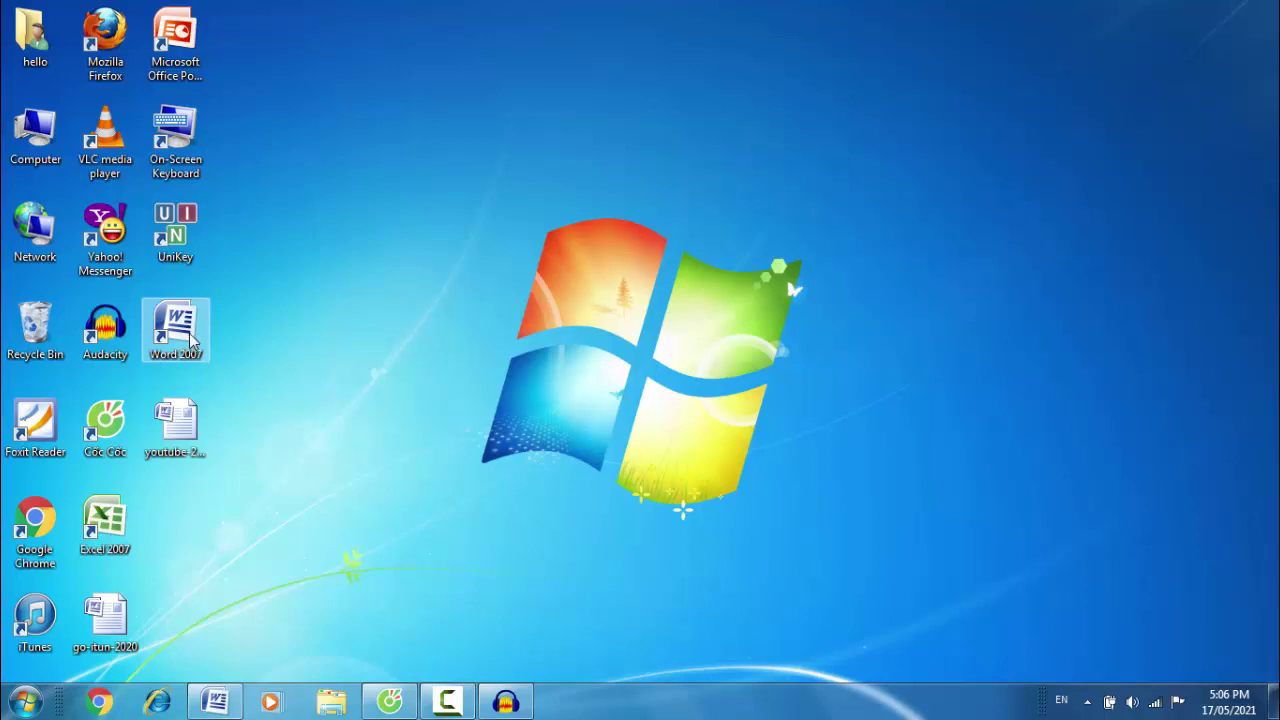
pyautogui.click(190, 336)
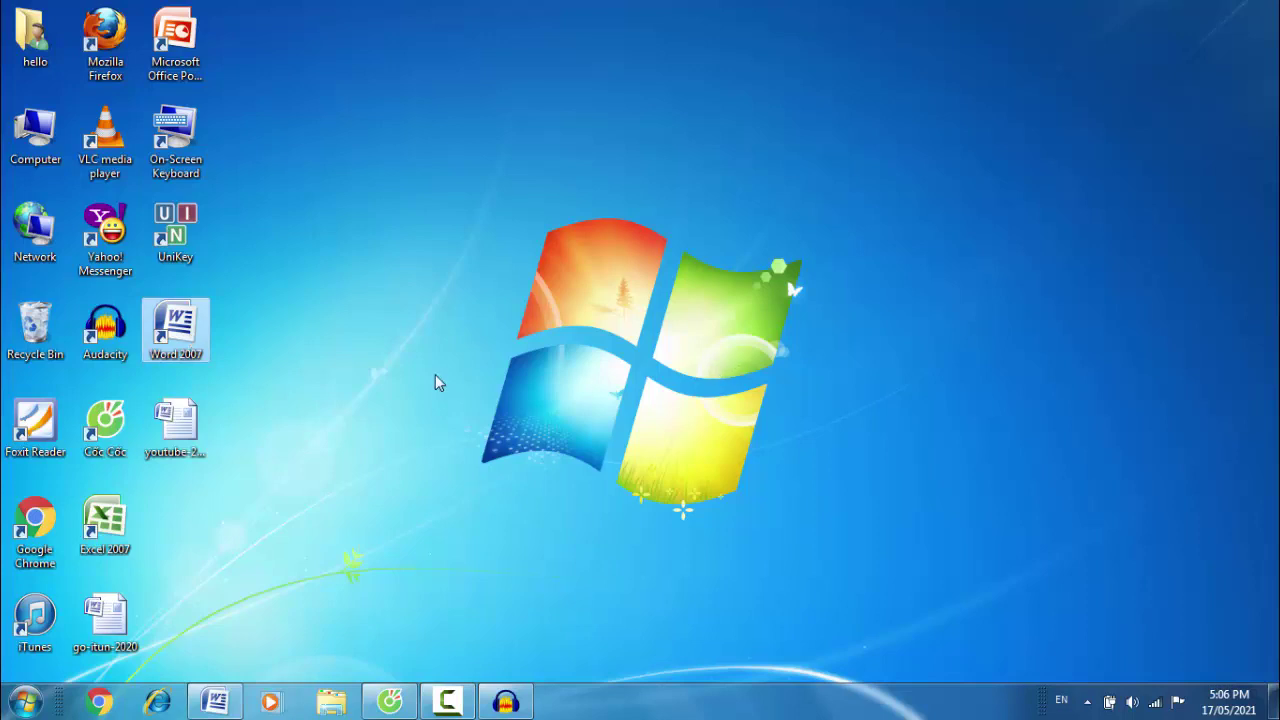
pyautogui.press('Return')
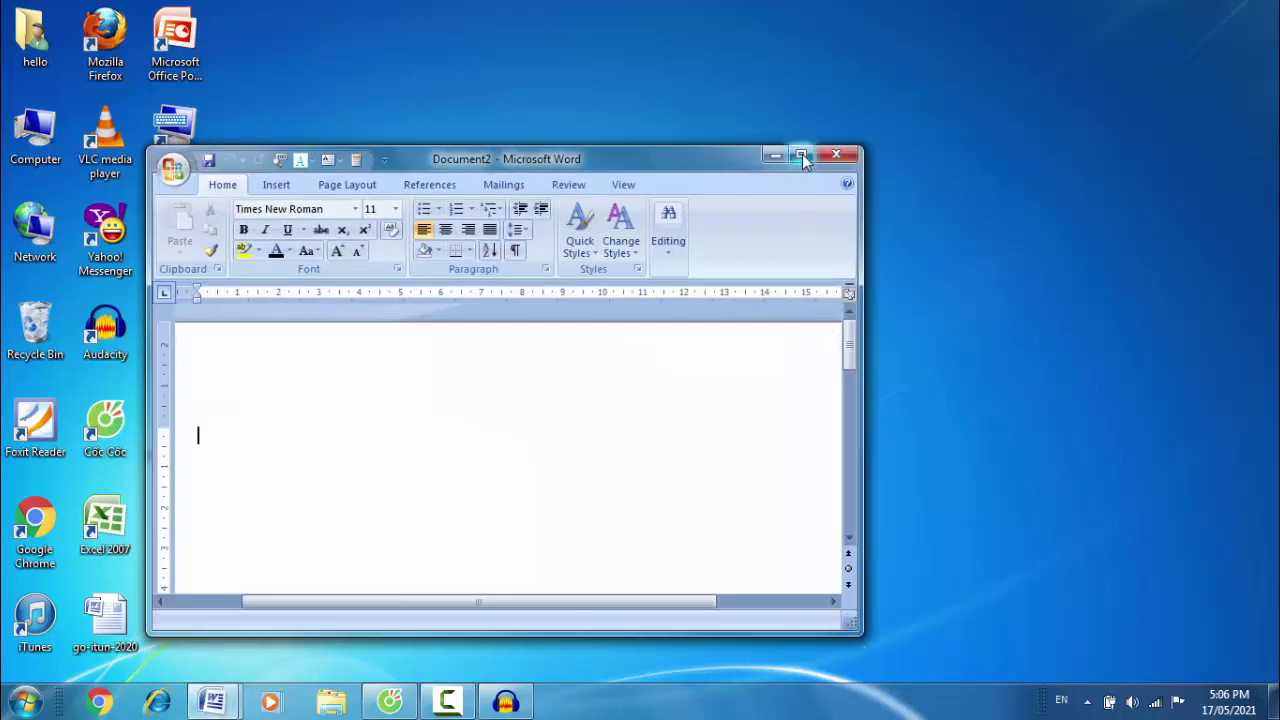
pyautogui.click(802, 155)
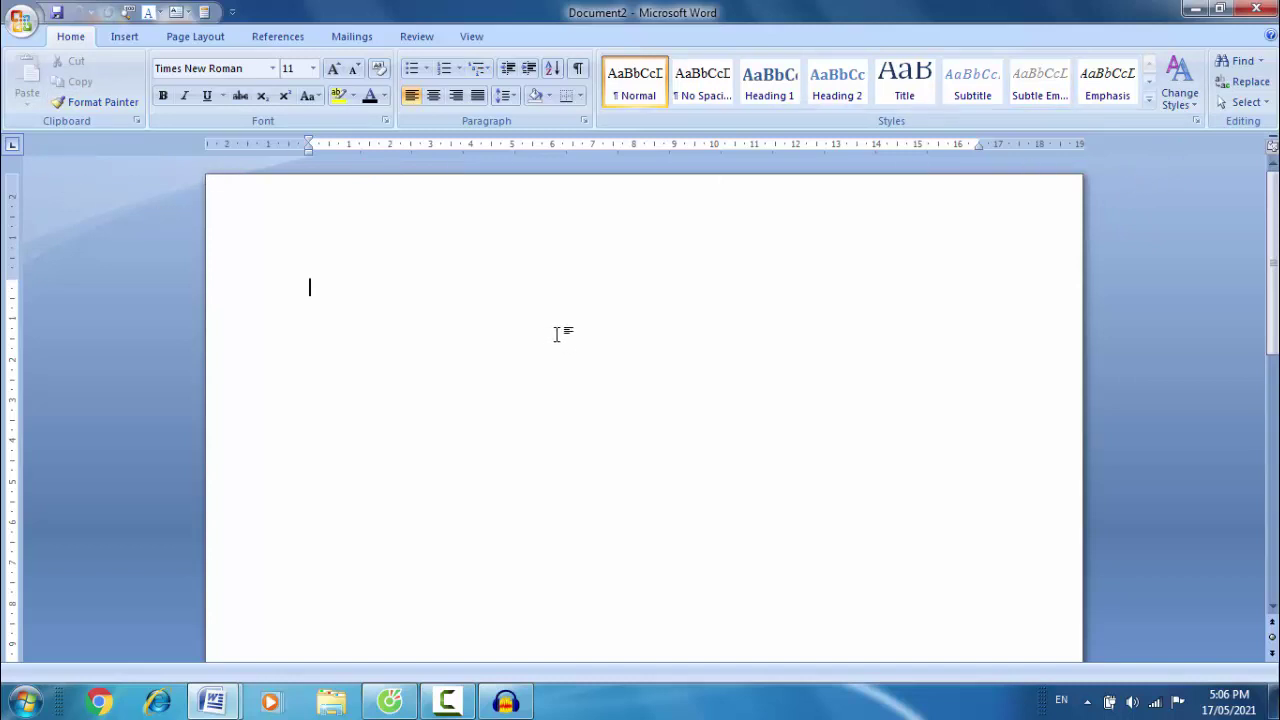
# Switch from the blank document back to the viec-can-lam-khi-soan-thao-van-ban checklist to consult item 3
pyautogui.moveTo(212, 700)
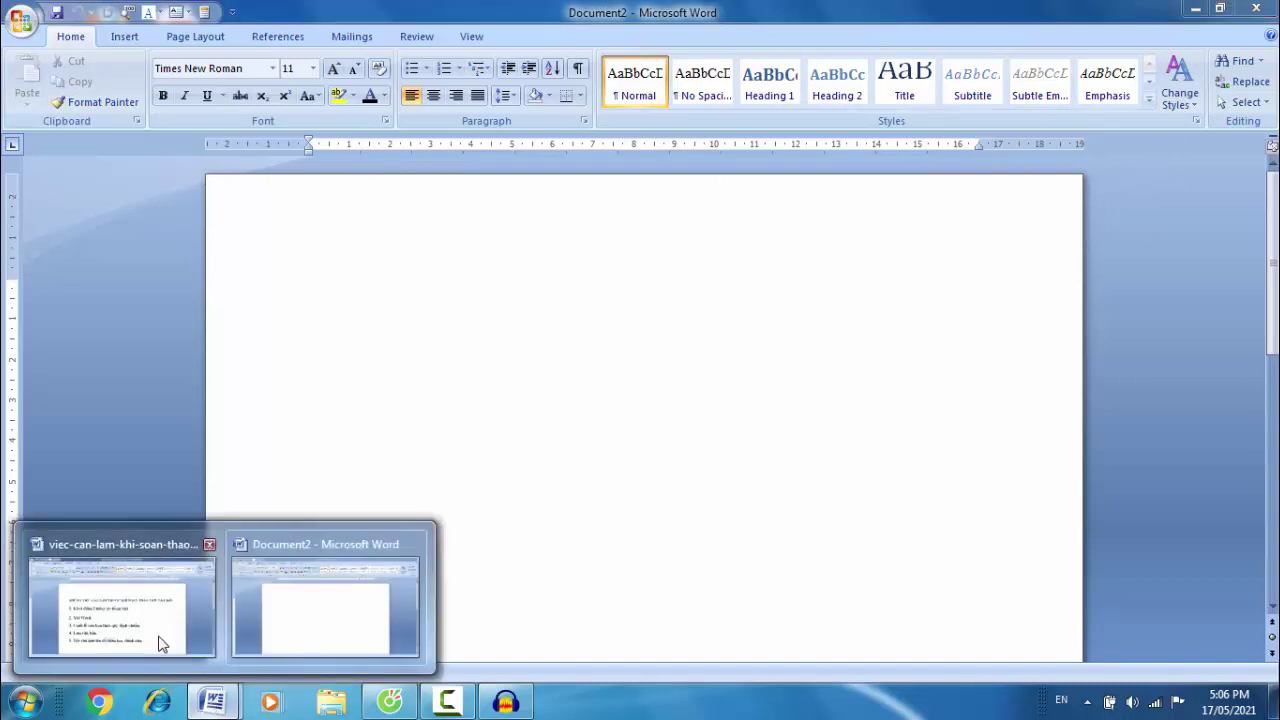
pyautogui.click(161, 643)
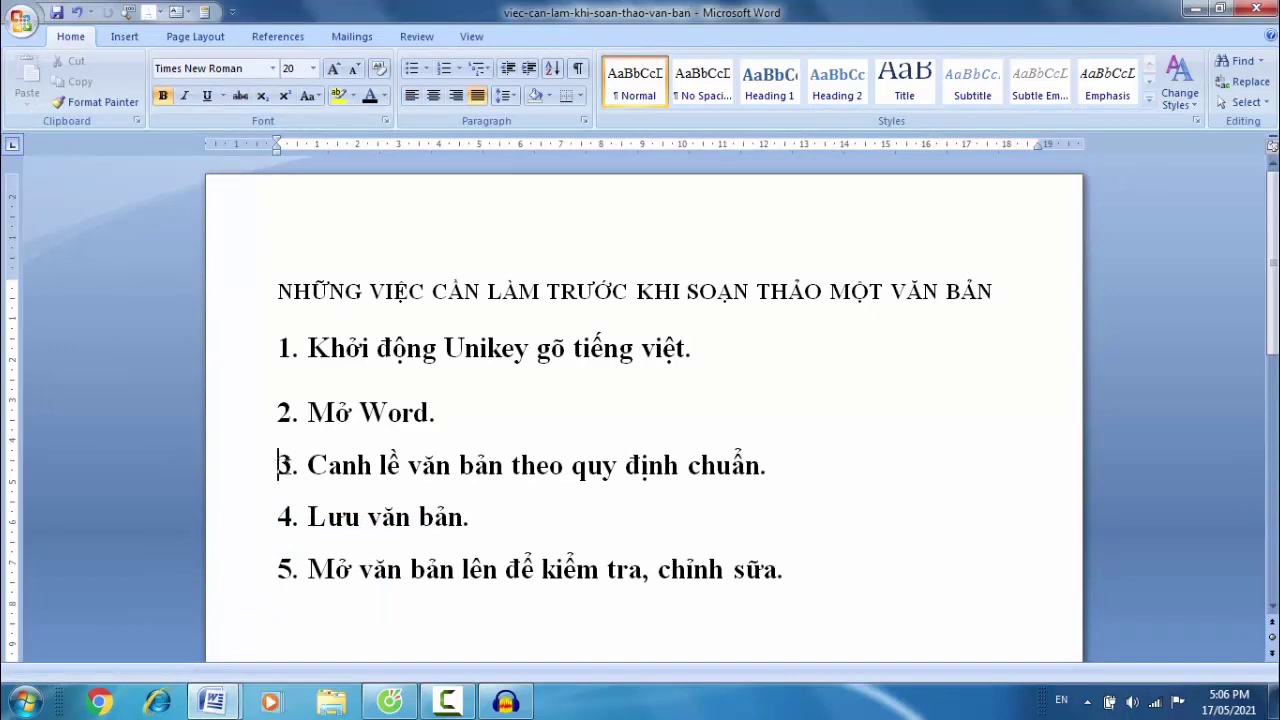
# Consult checklist item 3 about setting standard margins and return to the blank Document2
pyautogui.moveTo(278, 465); pyautogui.dragTo(780, 470)
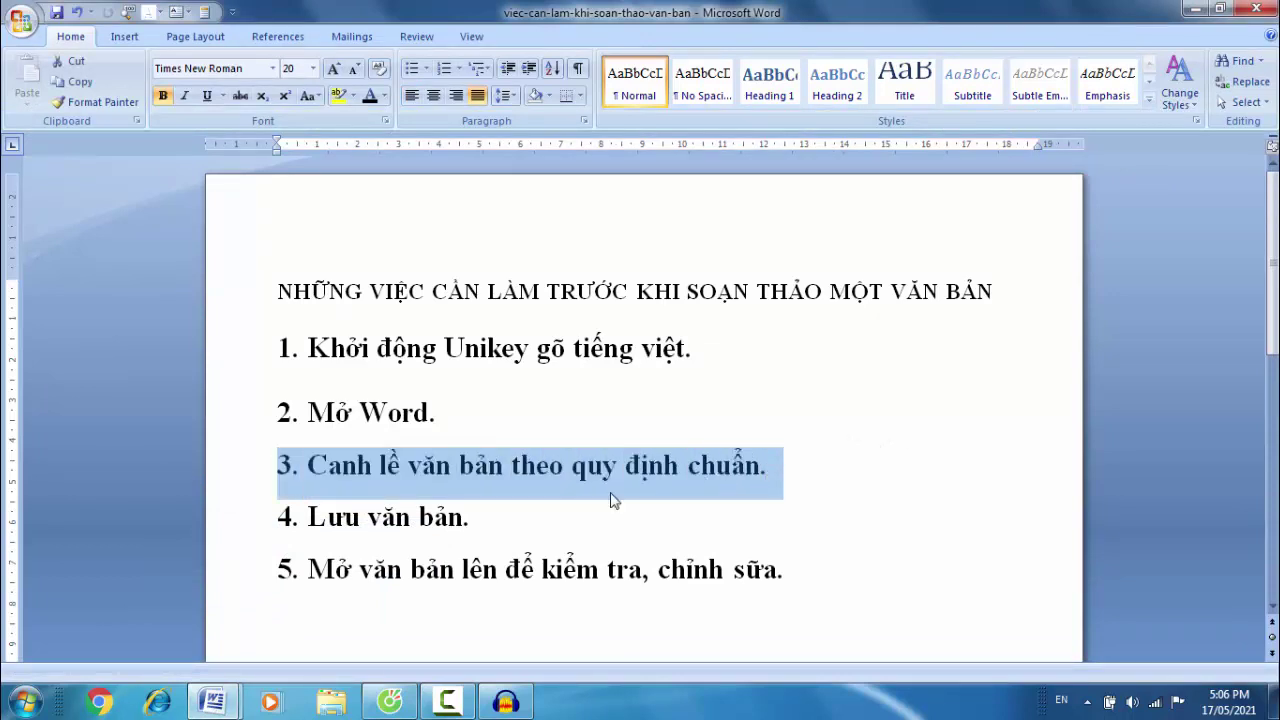
pyautogui.click(305, 465)
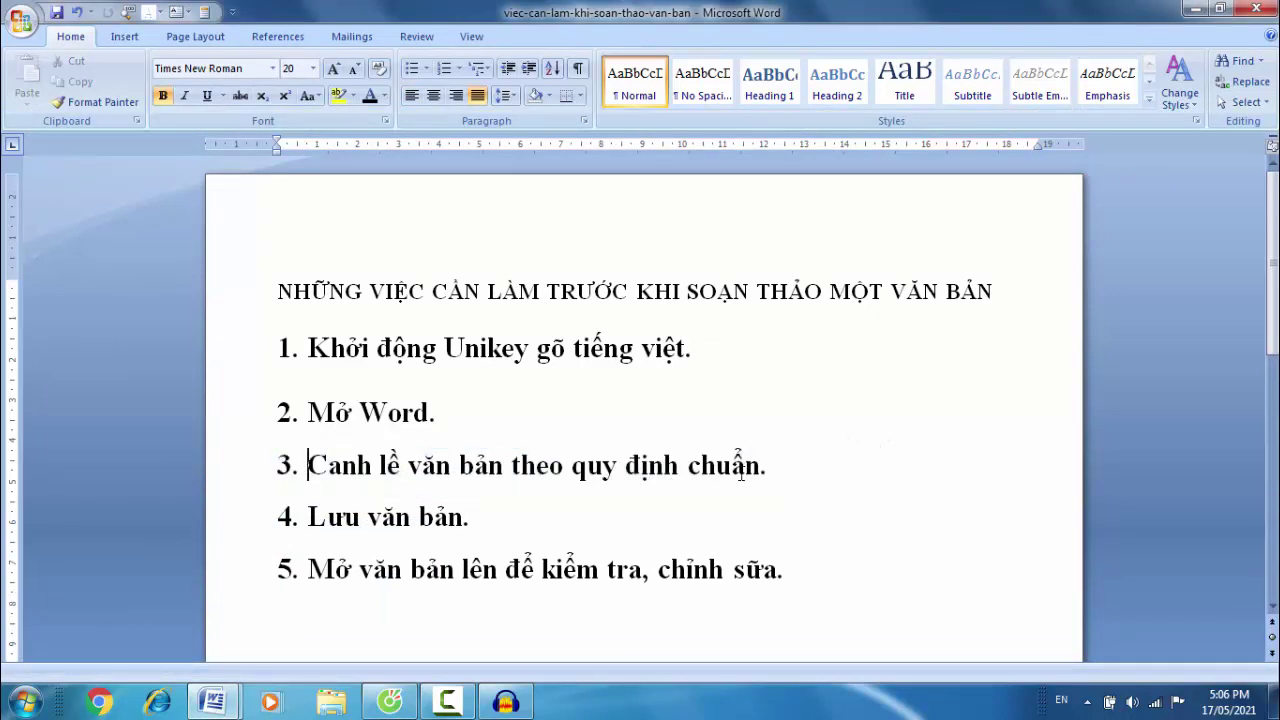
pyautogui.click(784, 469)
pyautogui.moveTo(212, 700)
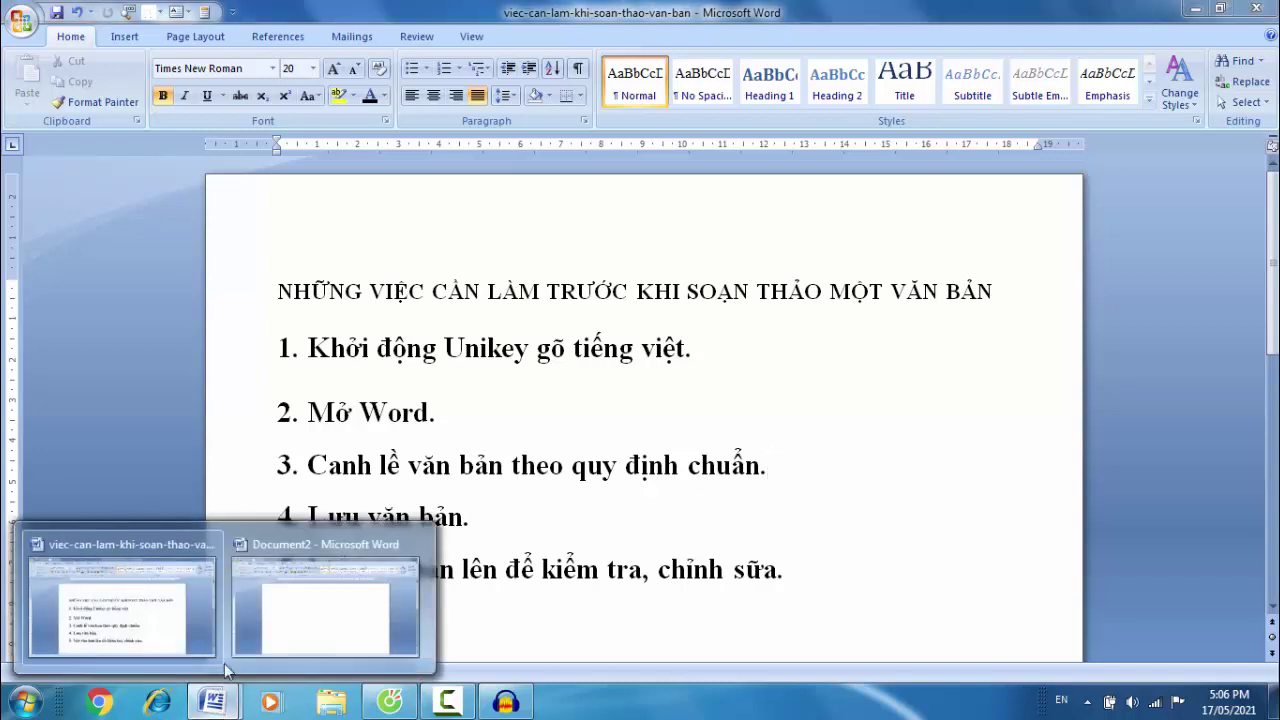
pyautogui.click(365, 612)
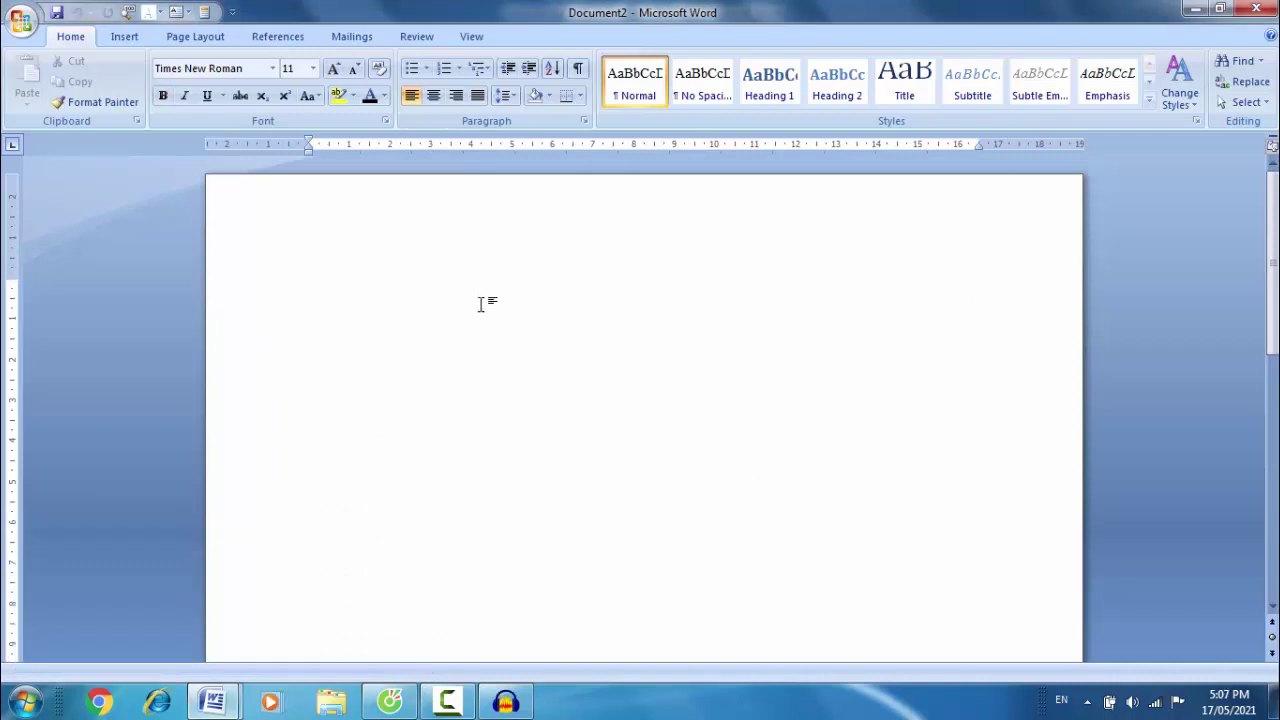
pyautogui.click(200, 42)
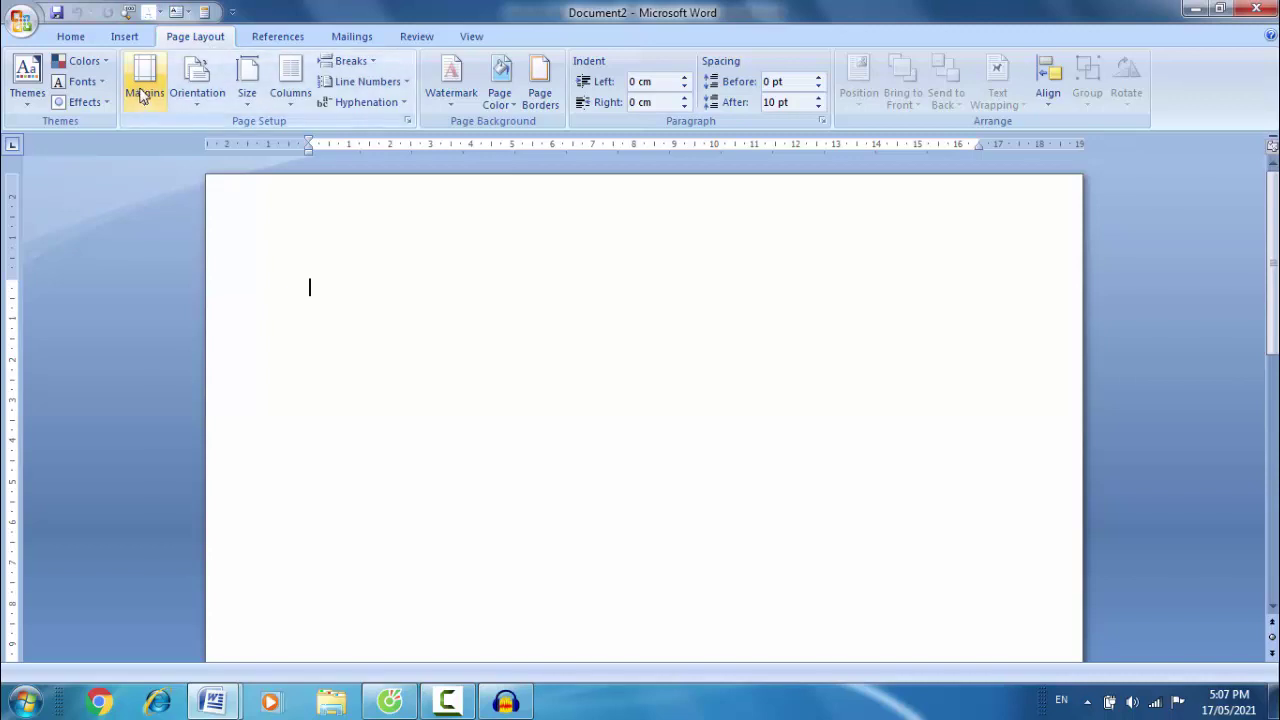
pyautogui.click(68, 37)
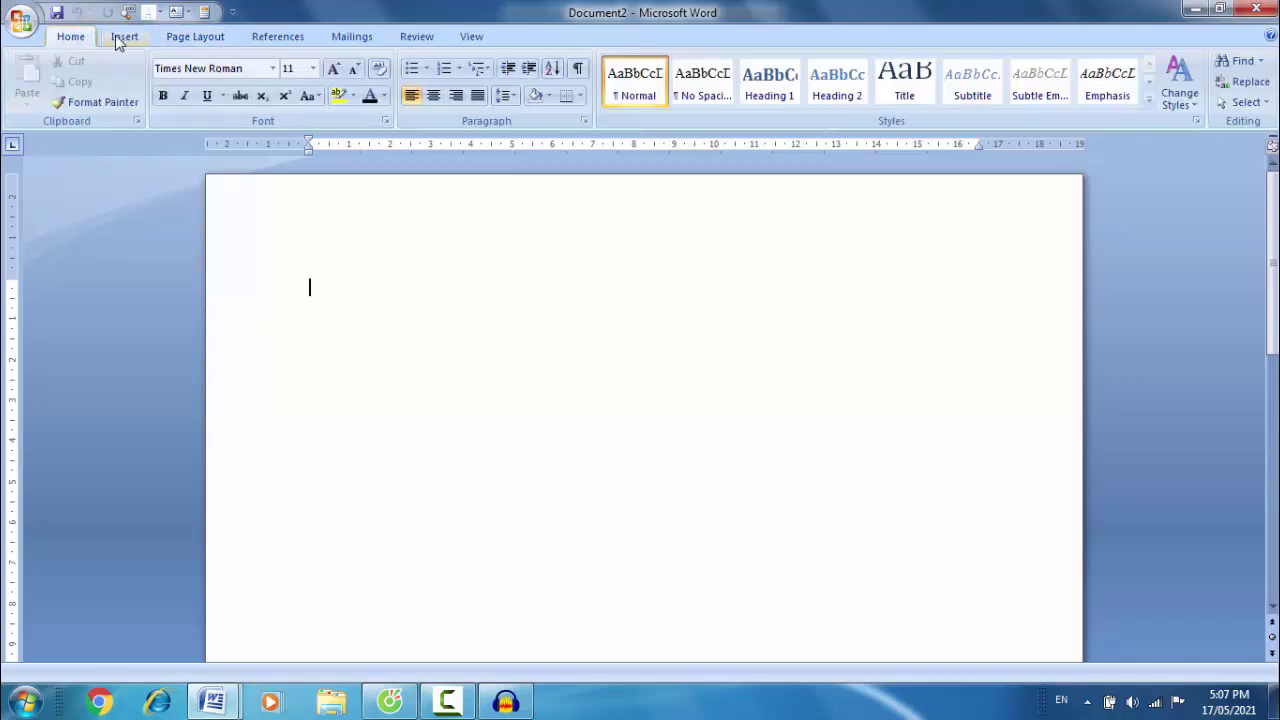
pyautogui.click(122, 38)
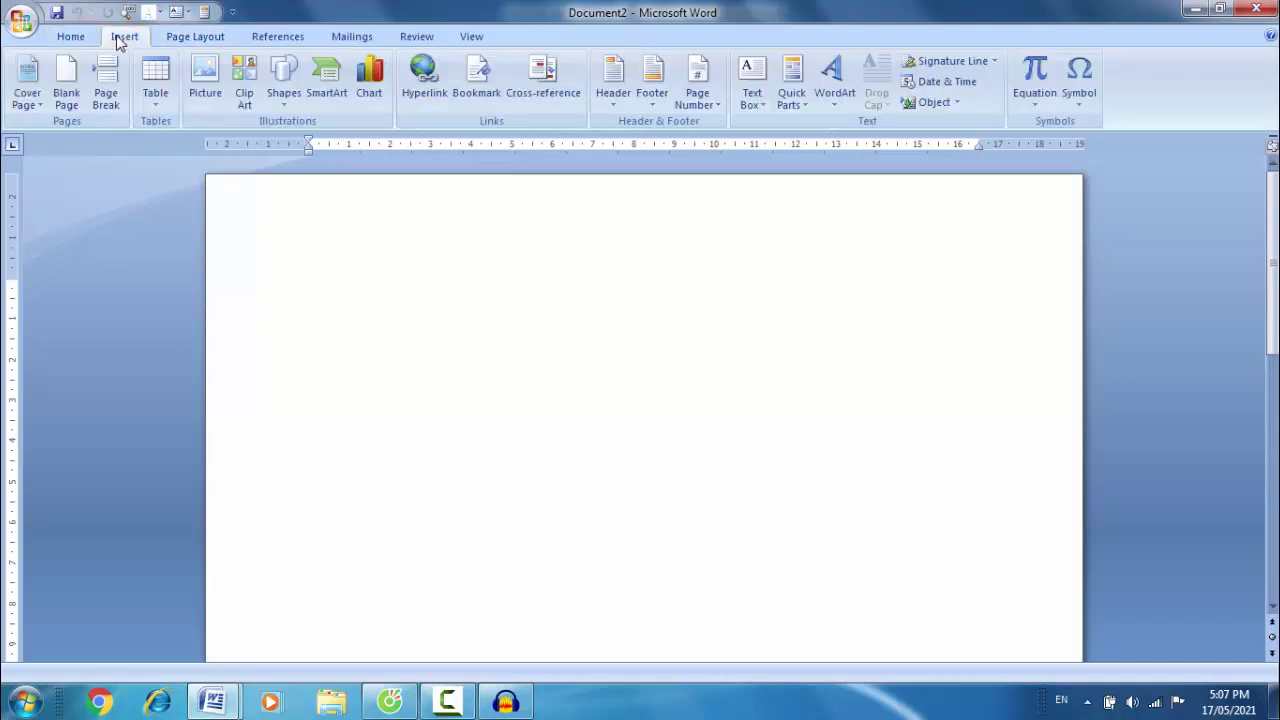
pyautogui.click(200, 38)
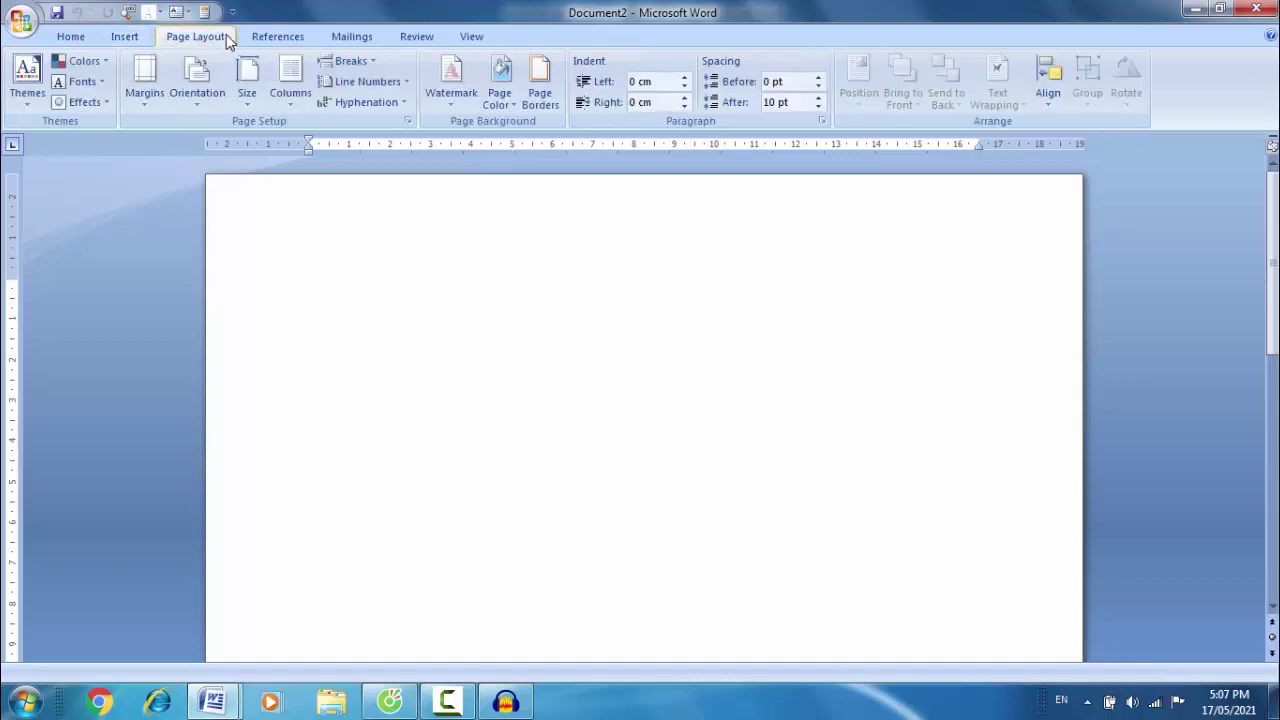
pyautogui.click(76, 44)
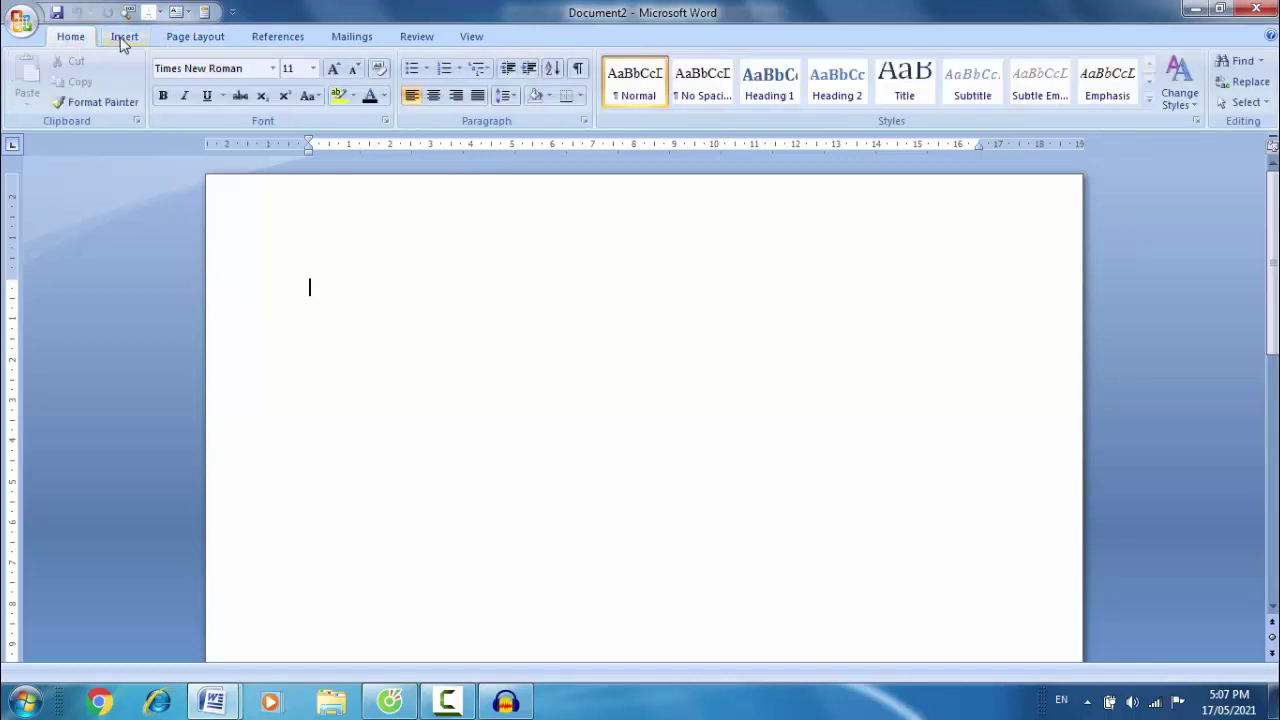
pyautogui.click(124, 38)
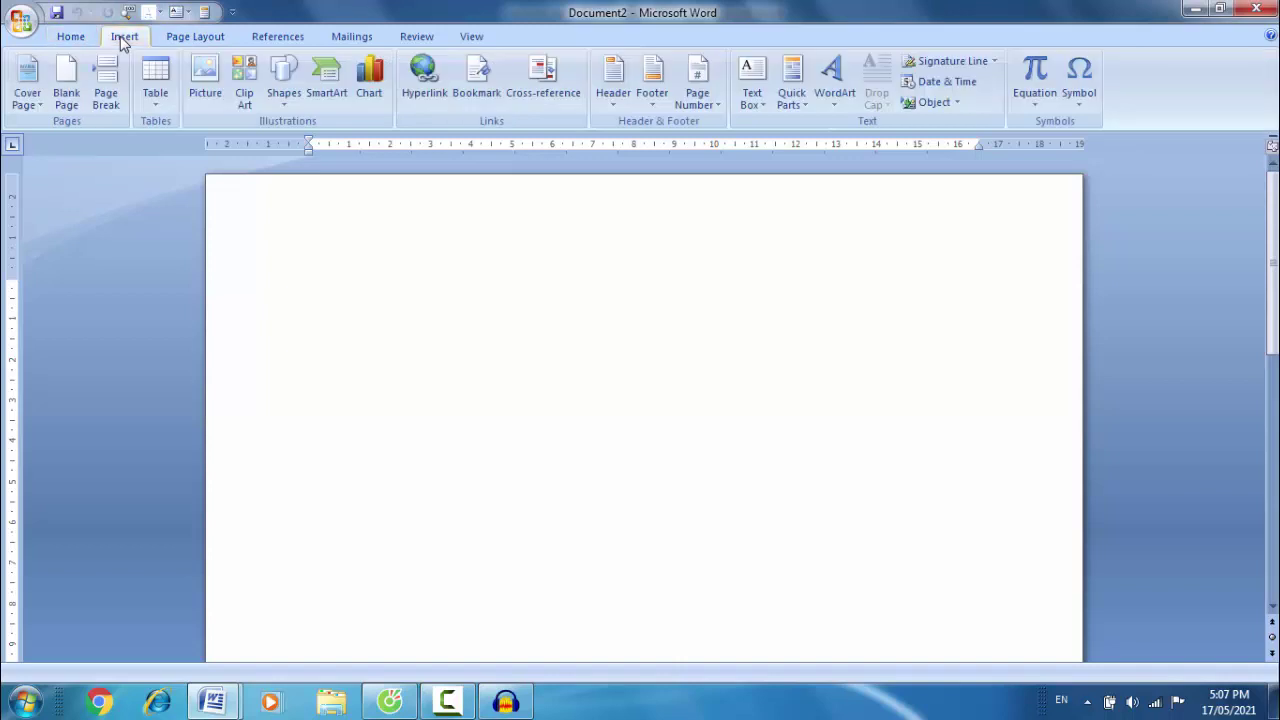
# Open the custom margins settings for Document2 and set the top and bottom margins to 2 cm
pyautogui.click(190, 40)
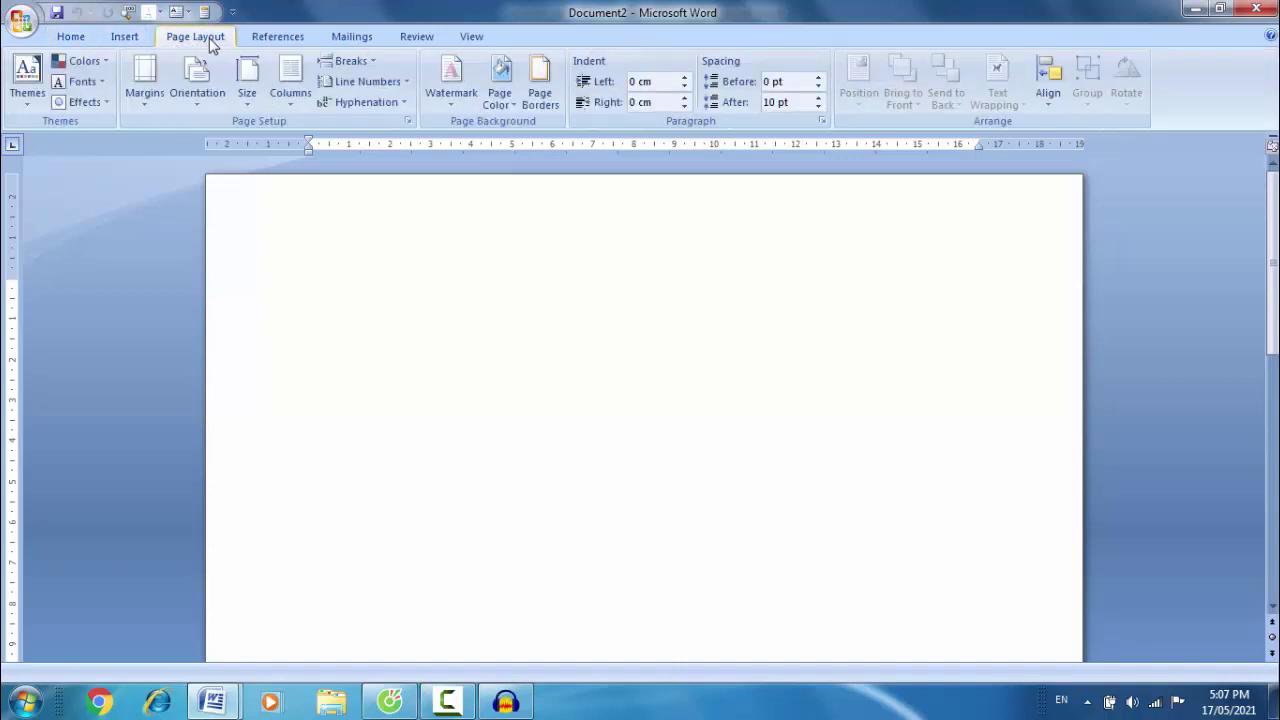
pyautogui.click(145, 85)
pyautogui.click(145, 85)
pyautogui.click(143, 82)
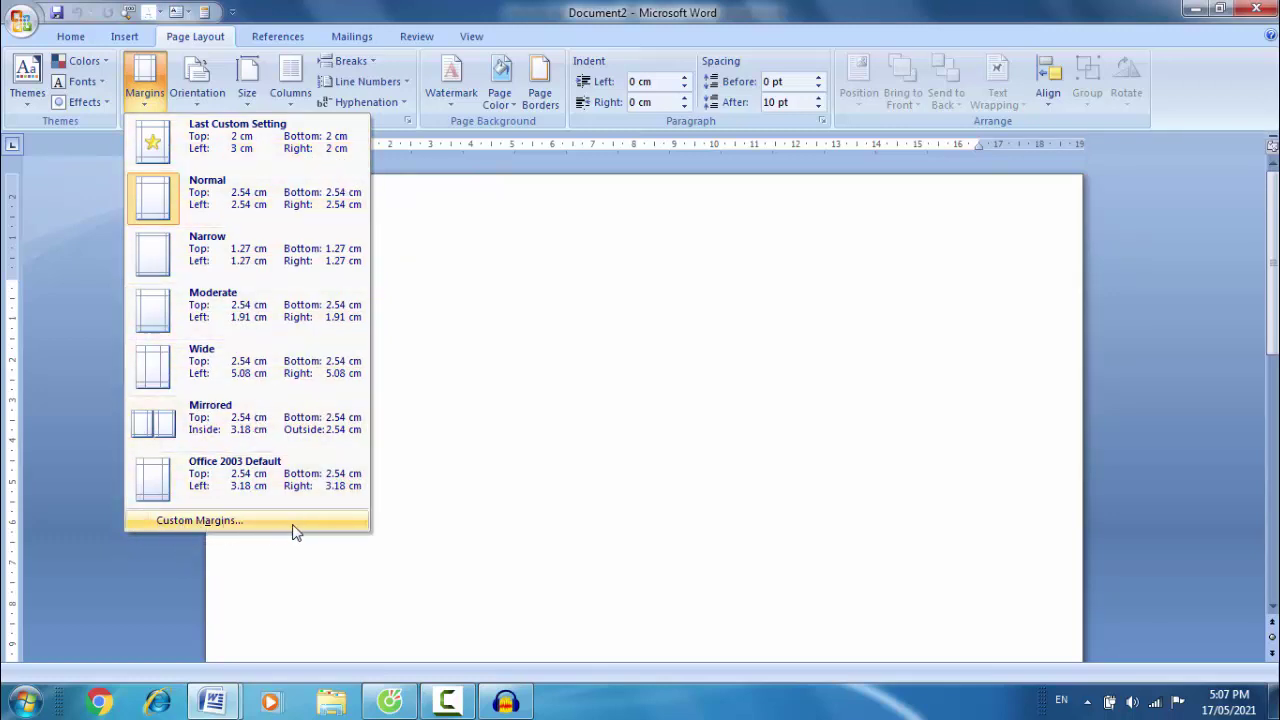
pyautogui.click(222, 524)
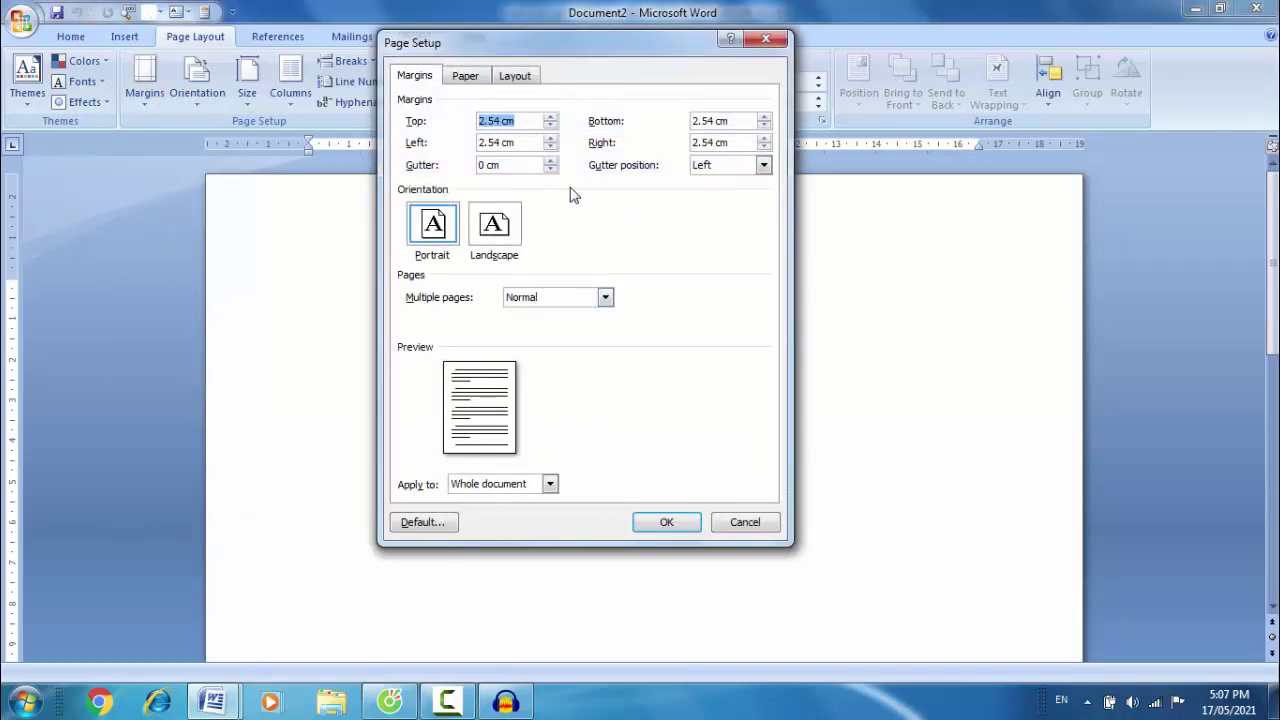
pyautogui.moveTo(606, 45); pyautogui.dragTo(682, 62)
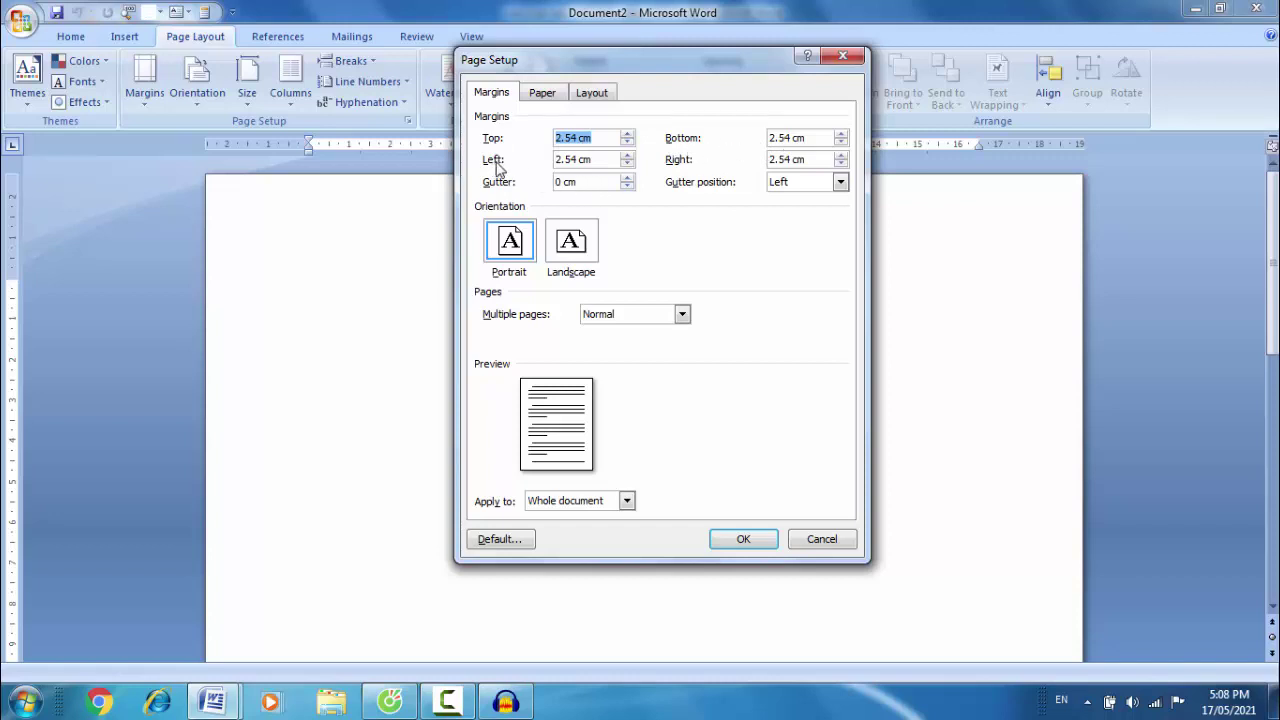
pyautogui.click(577, 159)
pyautogui.click(577, 137)
pyautogui.click(789, 137)
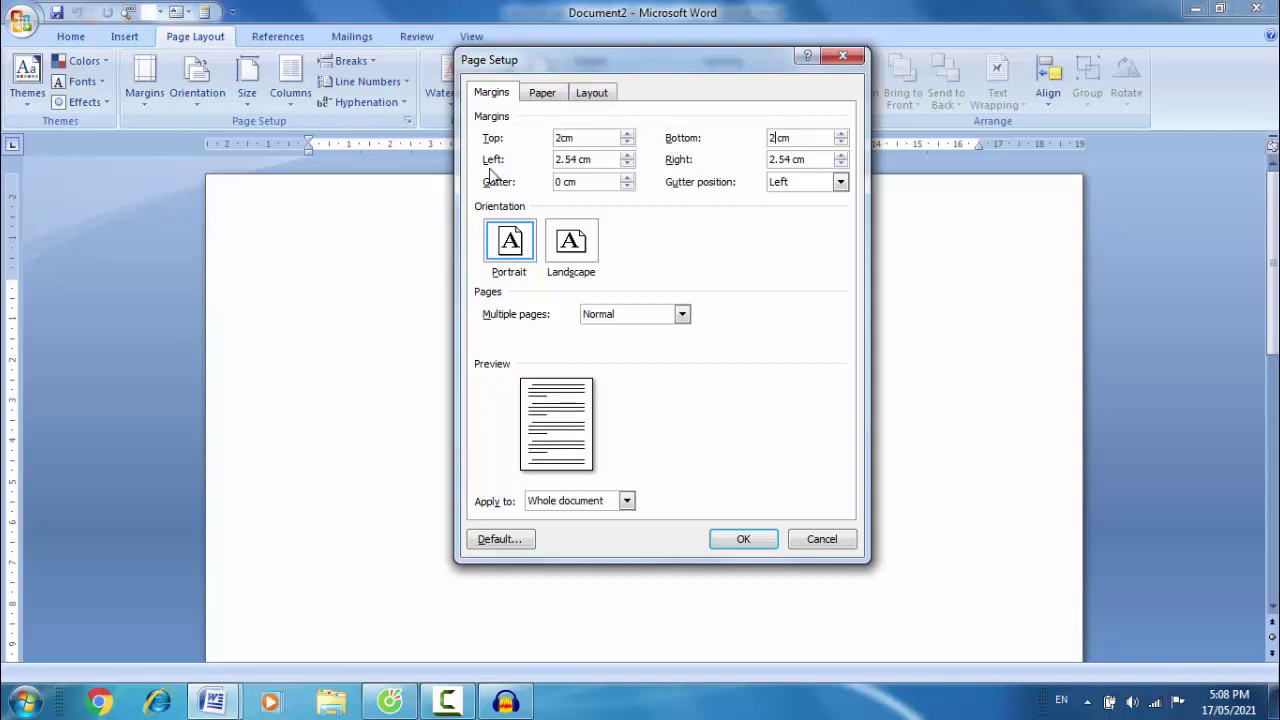
# Set the left margin to 3 cm and the right margin to 2 cm, and apply the page setup
pyautogui.click(580, 163)
pyautogui.press('BackSpace')
pyautogui.press('BackSpace')
pyautogui.press('BackSpace')
pyautogui.click(744, 539)
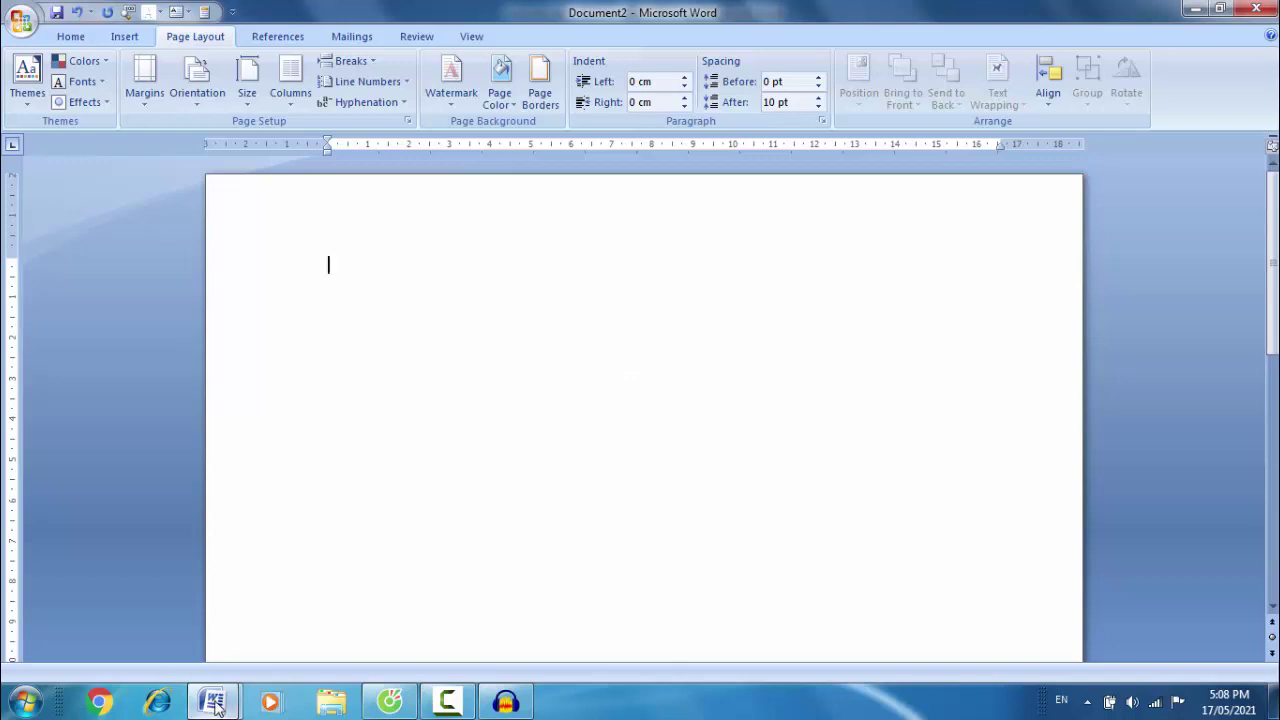
# Switch to the viec-can-lam-khi-soan-thao-van-ban checklist and add the line "4. Soạn thảo văn bản." below item 3
pyautogui.moveTo(215, 703)
pyautogui.click(120, 618)
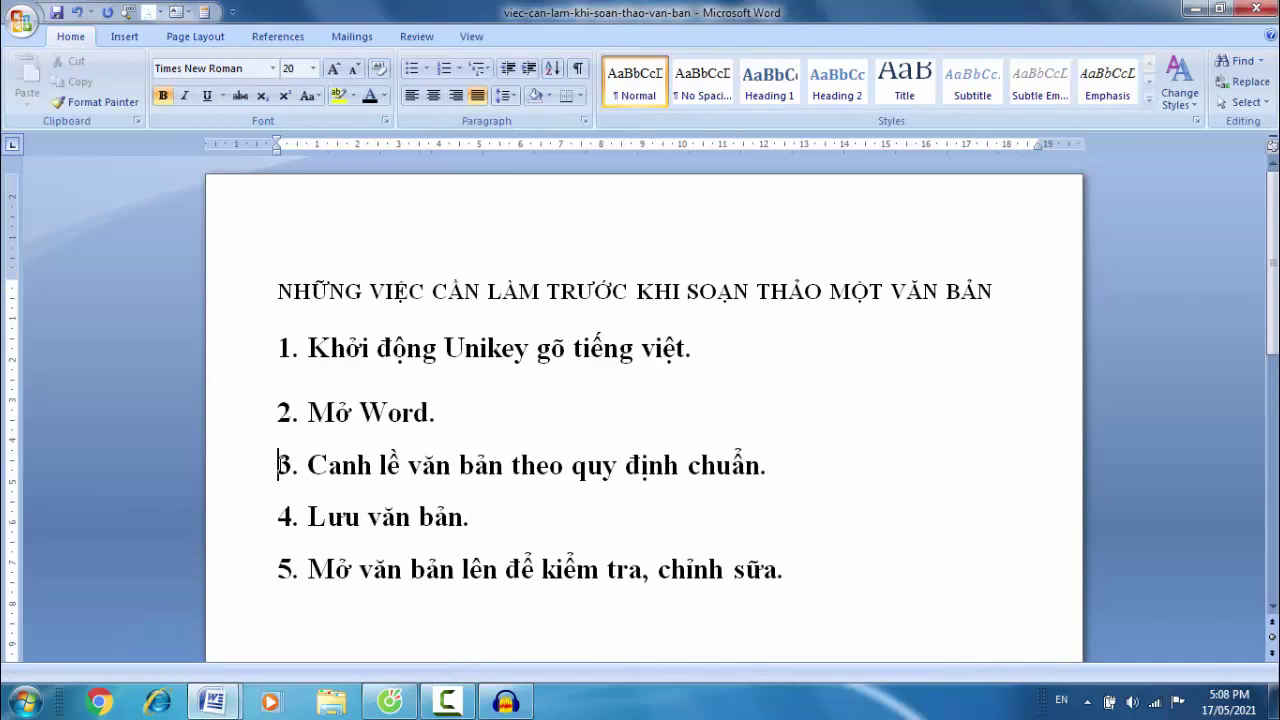
pyautogui.moveTo(277, 465); pyautogui.dragTo(809, 465)
pyautogui.click(666, 517)
pyautogui.click(773, 471)
pyautogui.press('Return')
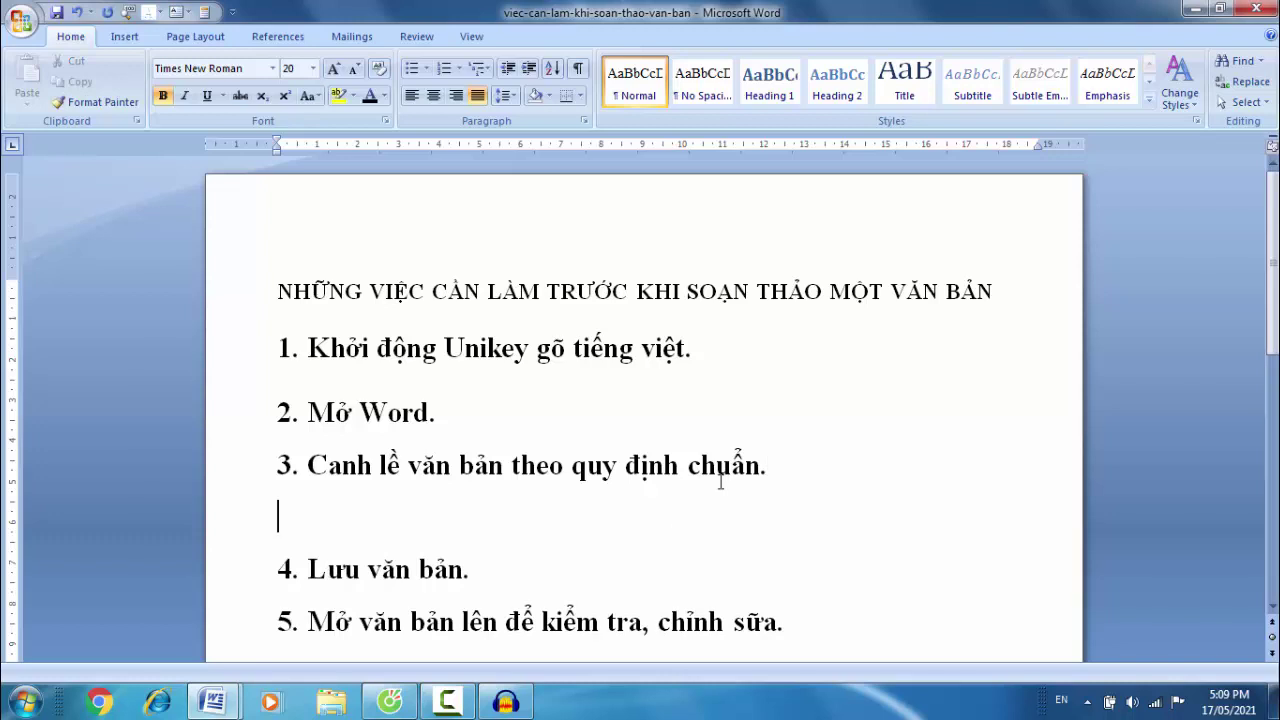
pyautogui.write('Soạn')
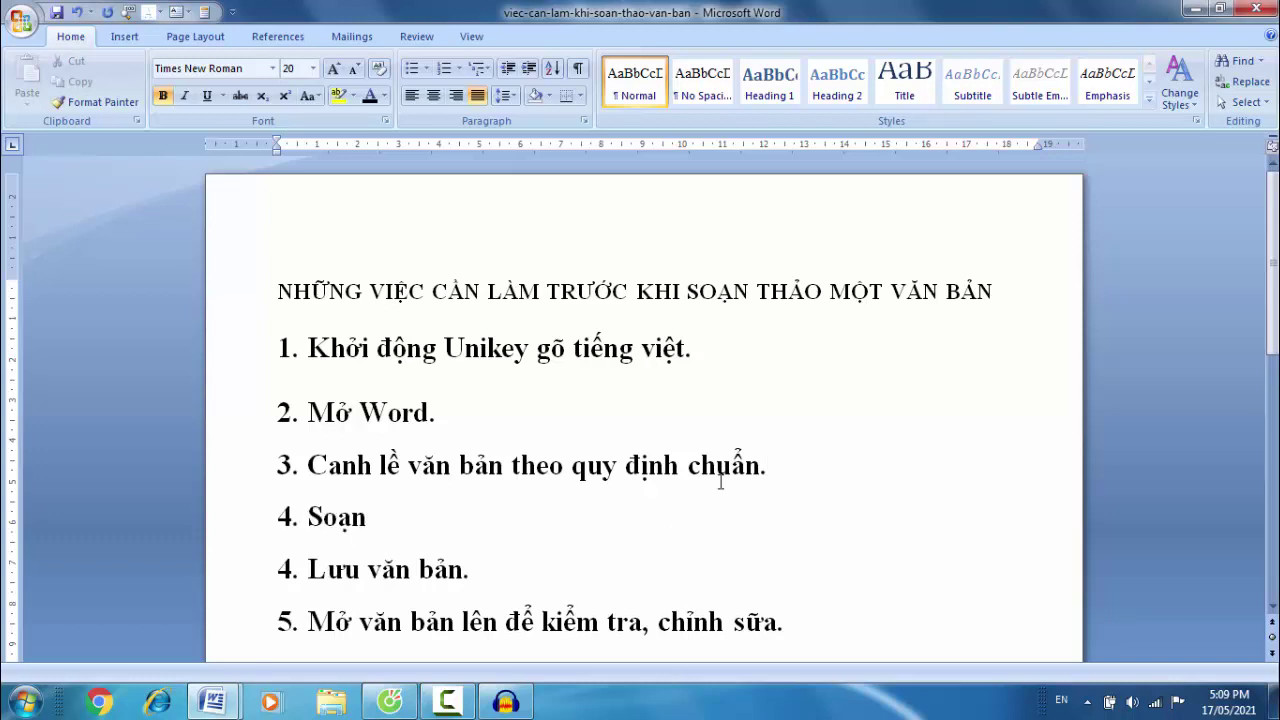
pyautogui.write(' thảo văn ban')
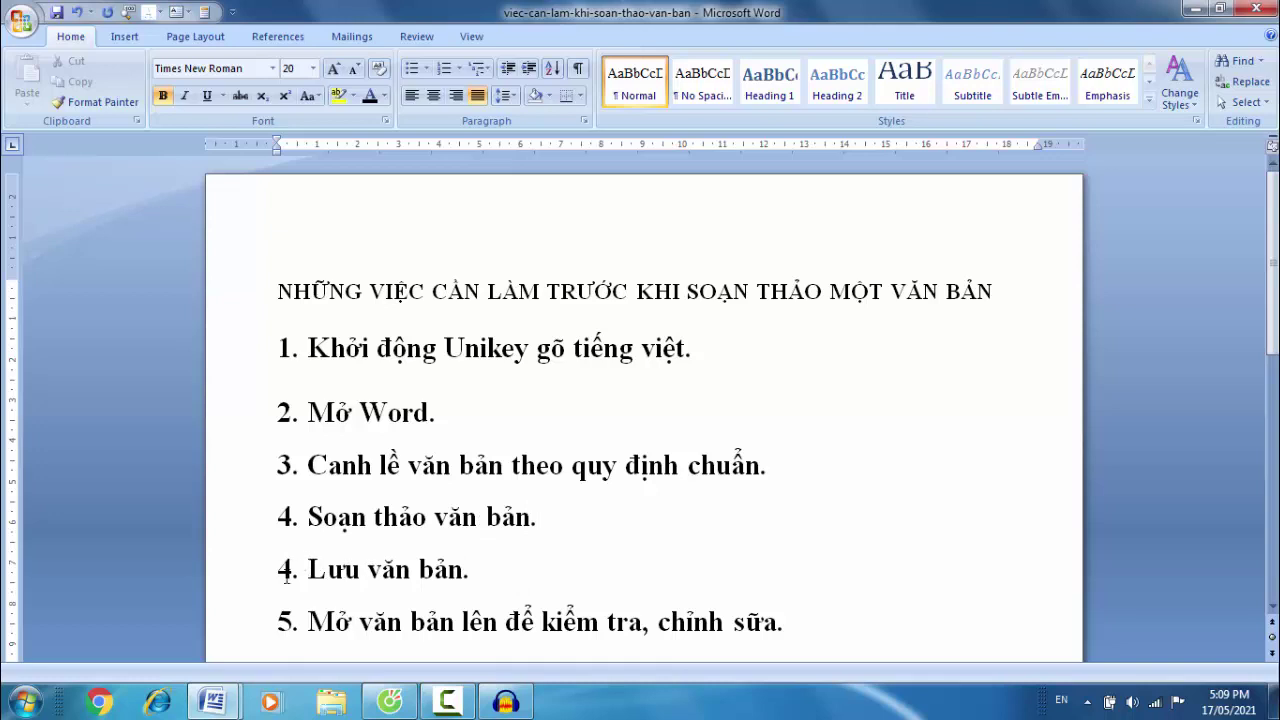
# Renumber the checklist item "Lưu văn bản." as 5 and "Mở văn bản lên để kiểm tra, chỉnh sữa." as 6
pyautogui.press('BackSpace')
pyautogui.write('5')
pyautogui.press('BackSpace')
pyautogui.write('6')
pyautogui.scroll(-1, 694, 570)
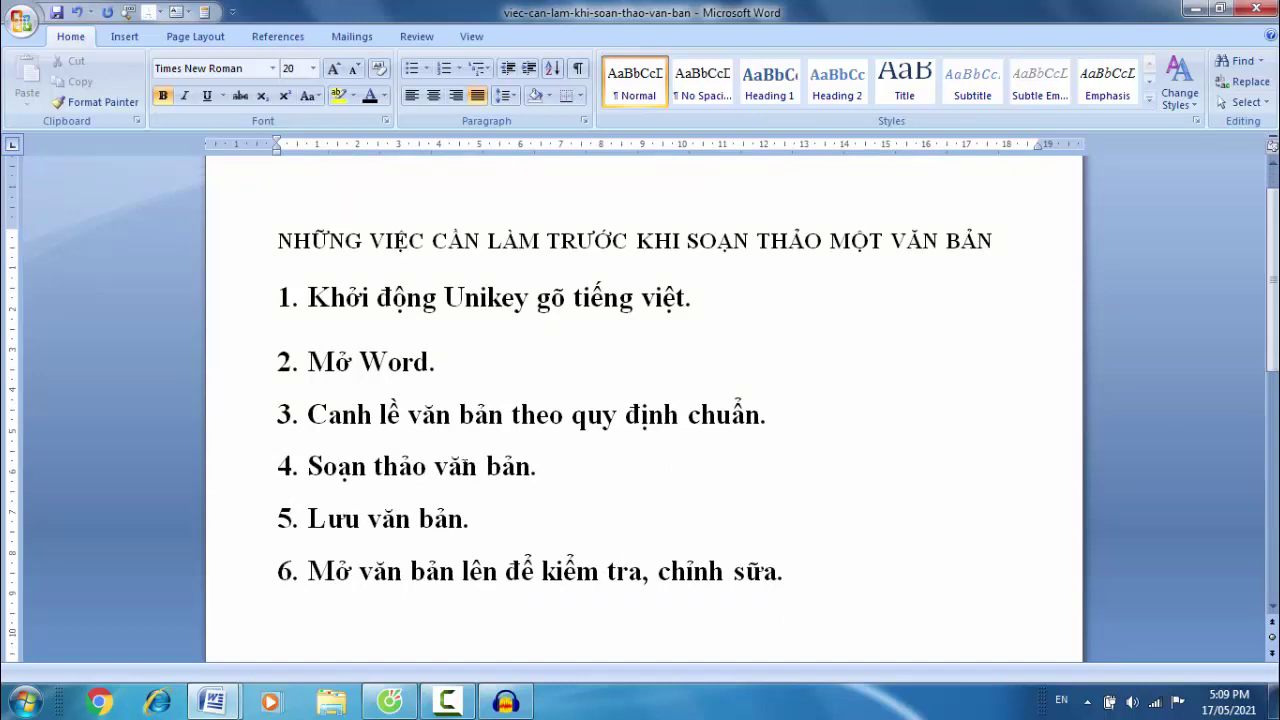
# Open the On-Screen Keyboard from the desktop, return to Document2 and place the keyboard just below the first text line
pyautogui.click(1194, 9)
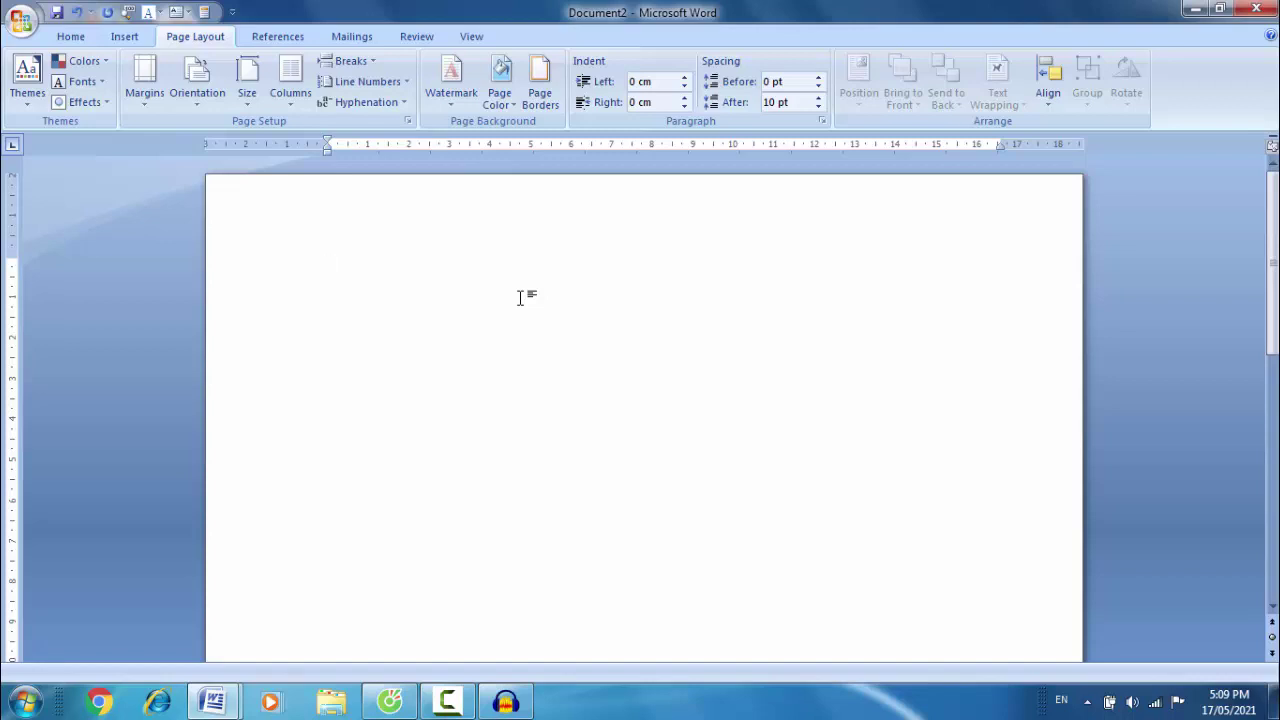
pyautogui.click(1197, 11)
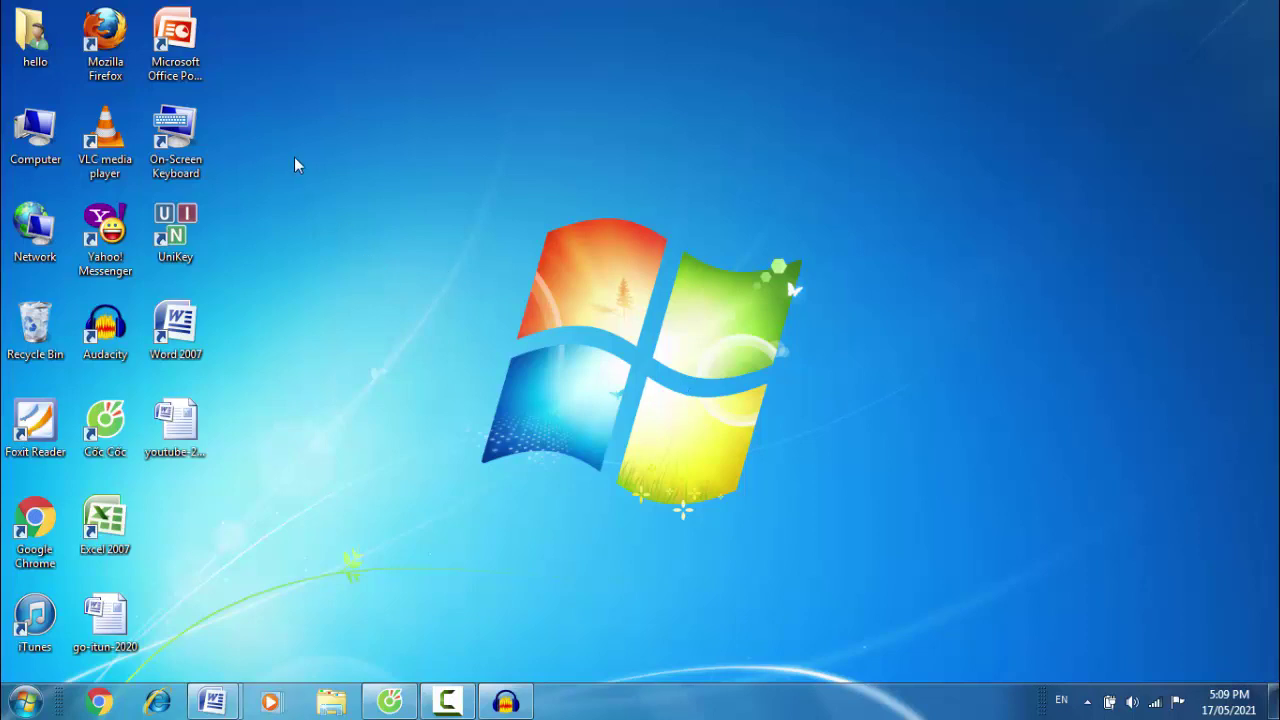
pyautogui.click(196, 140)
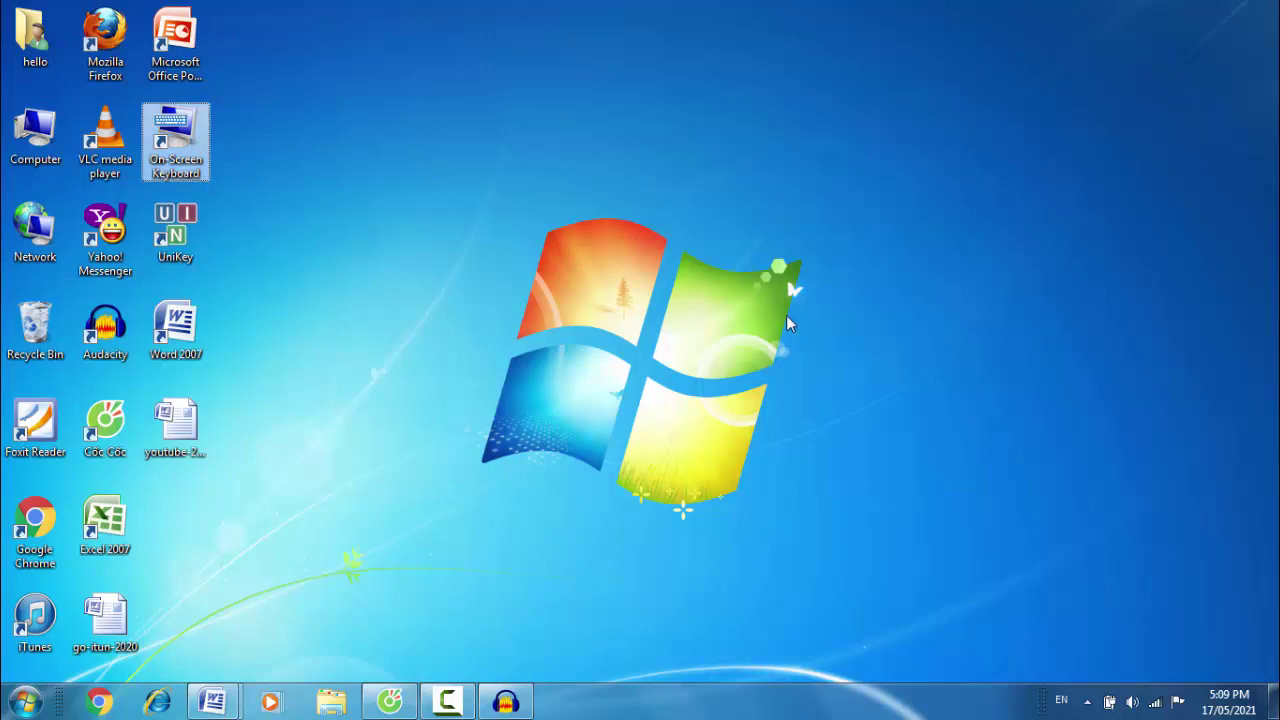
pyautogui.click(212, 703)
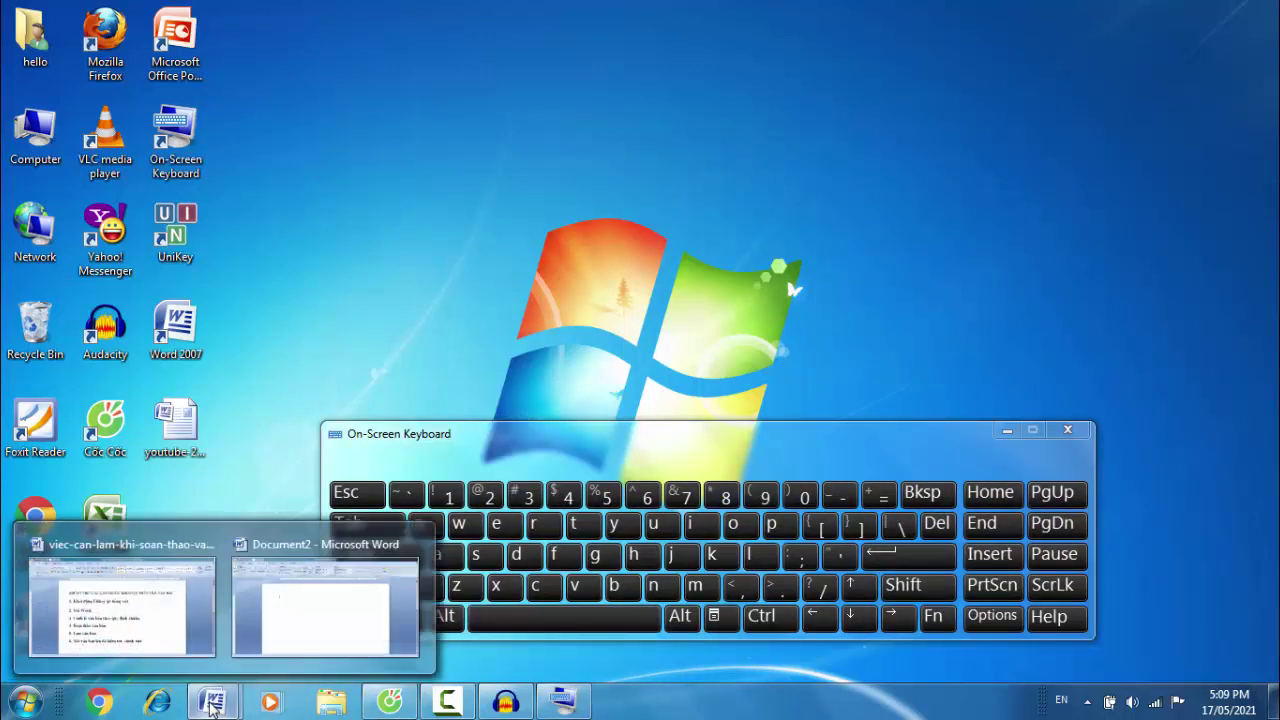
pyautogui.click(330, 615)
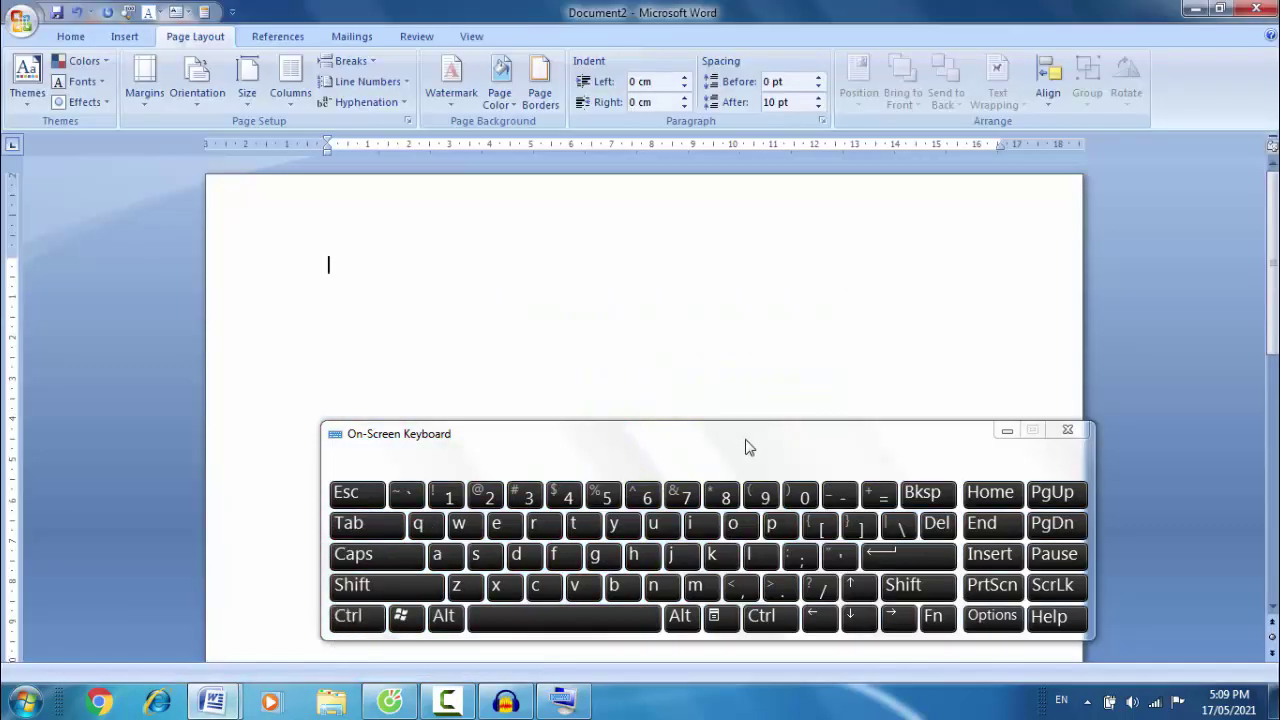
pyautogui.moveTo(748, 447); pyautogui.dragTo(693, 361)
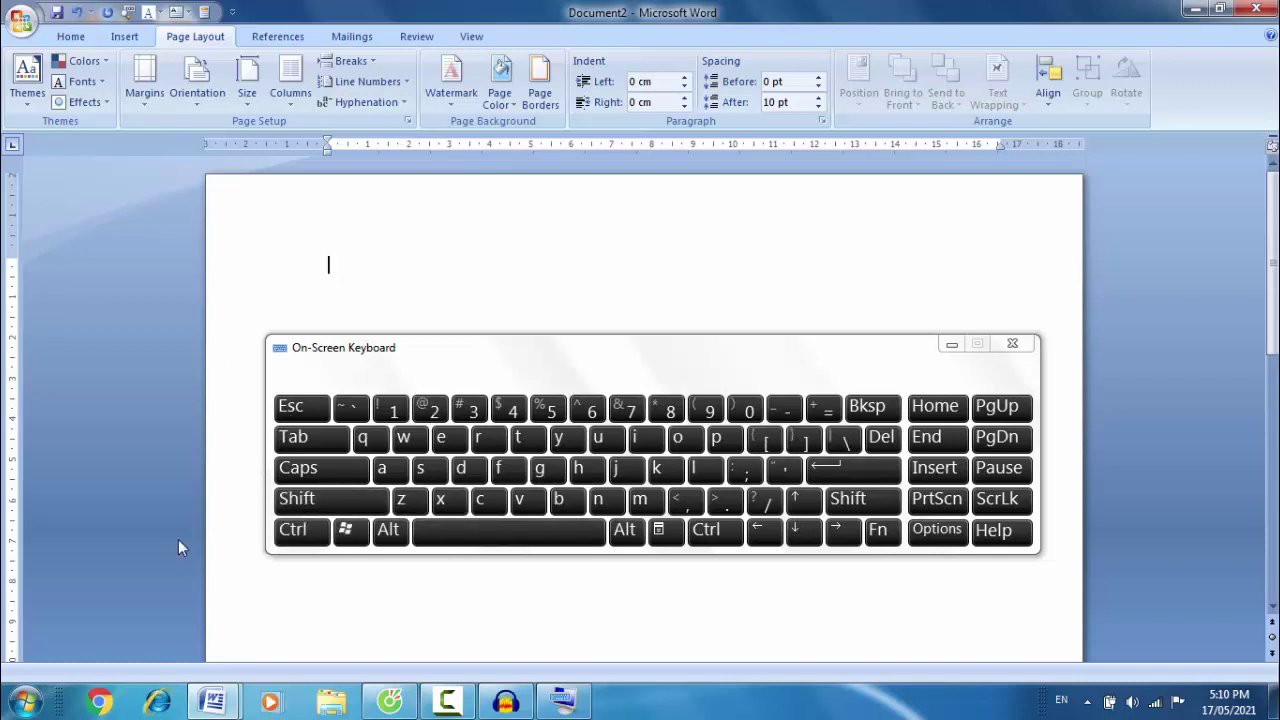
# Enter the capitalized word "CỘNG" followed by a space in Document2 with the On-Screen Keyboard, using Telex for the accents
pyautogui.click(316, 508)
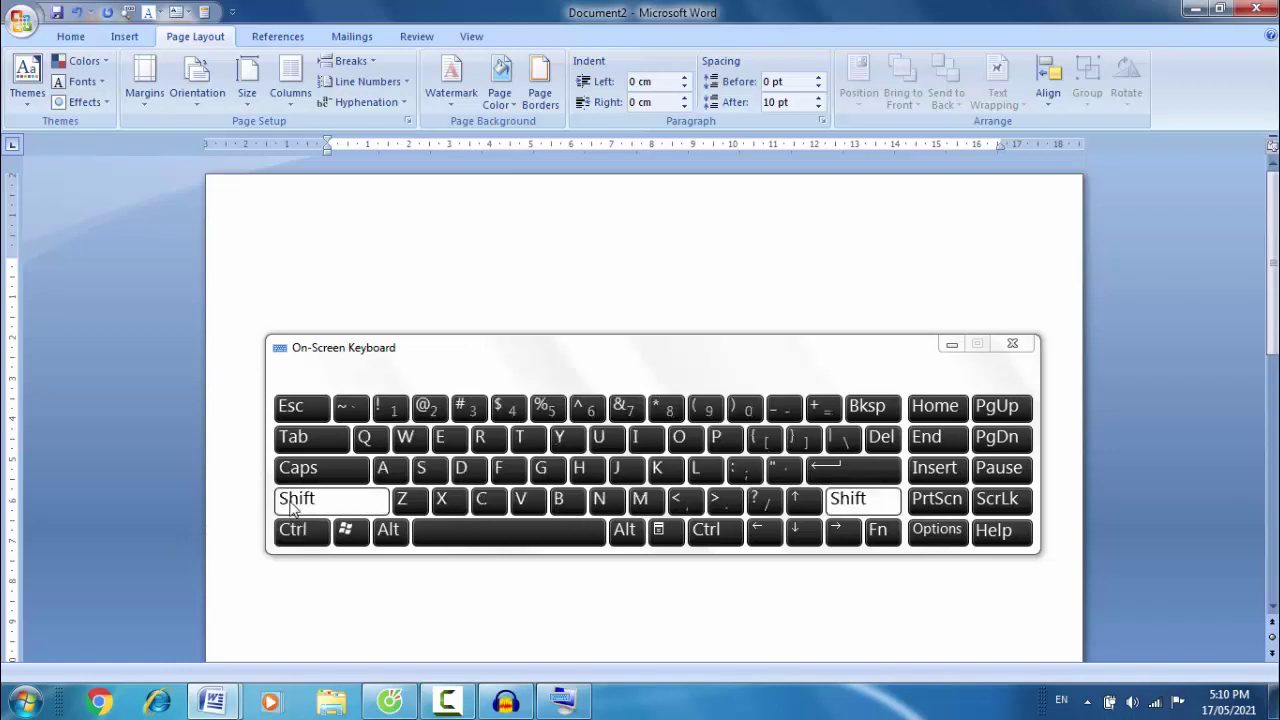
pyautogui.click(485, 502)
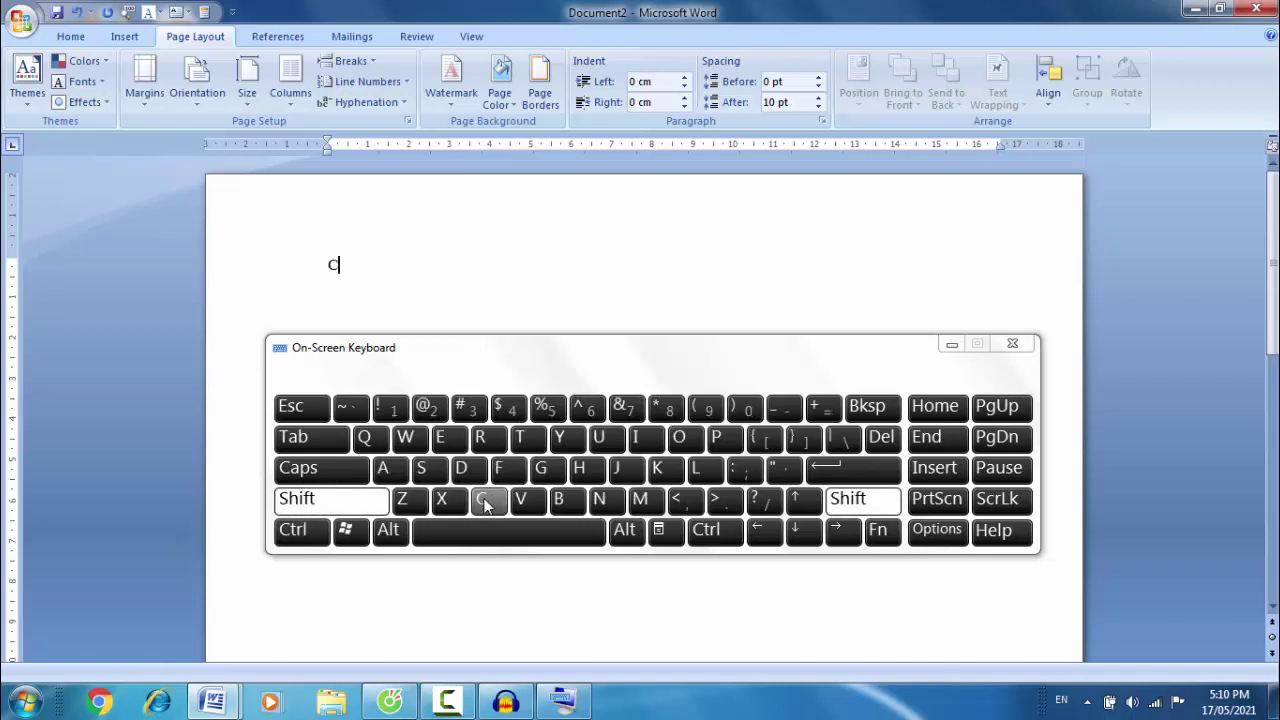
pyautogui.click(348, 502)
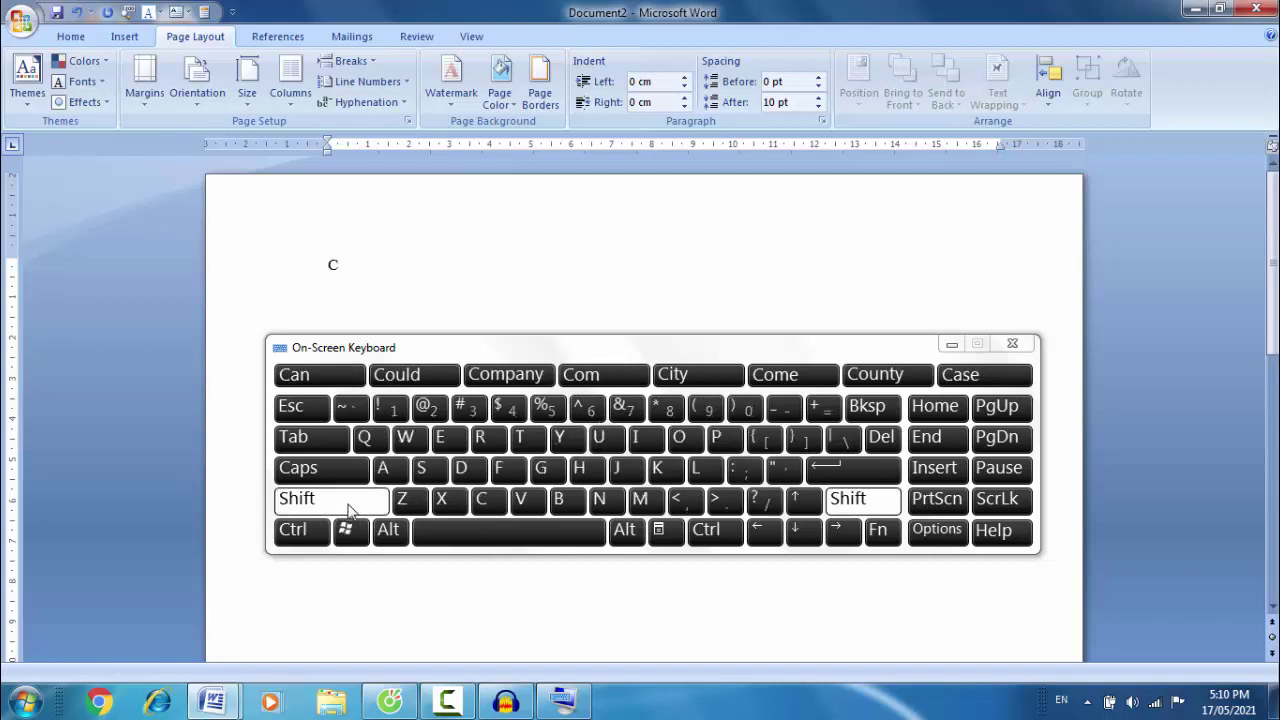
pyautogui.click(680, 440)
pyautogui.click(680, 440)
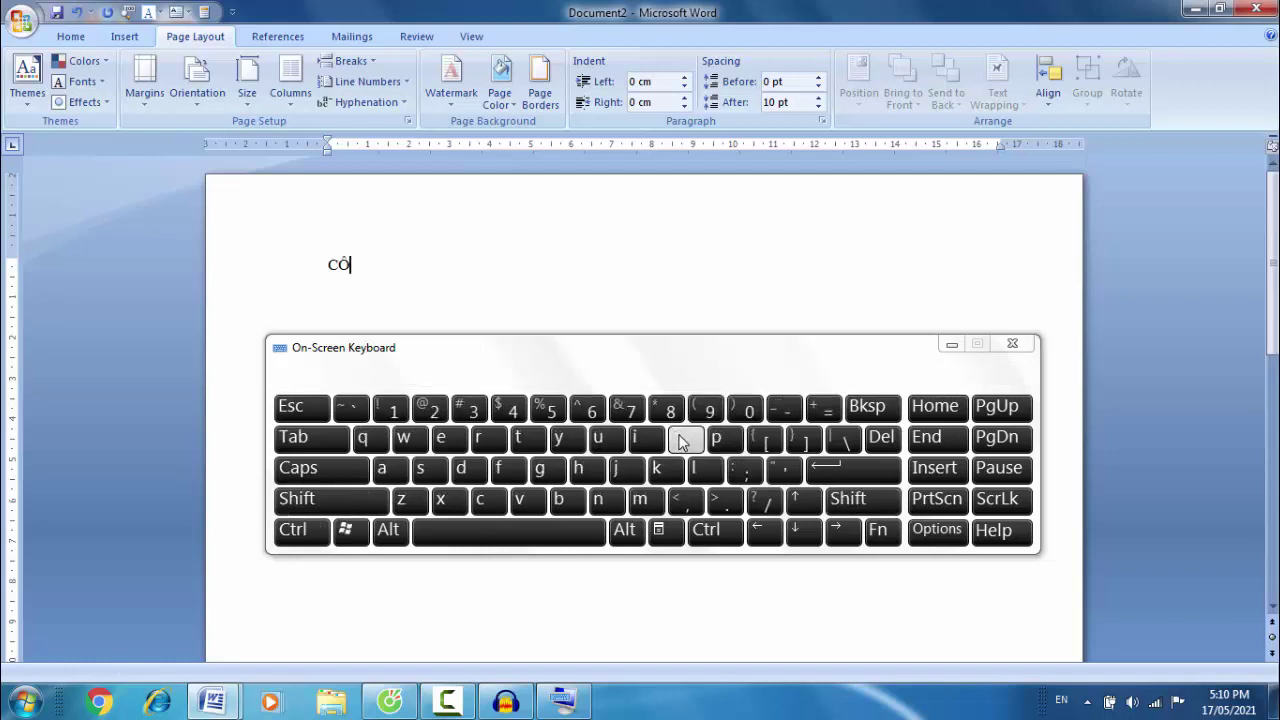
pyautogui.click(329, 506)
pyautogui.click(599, 502)
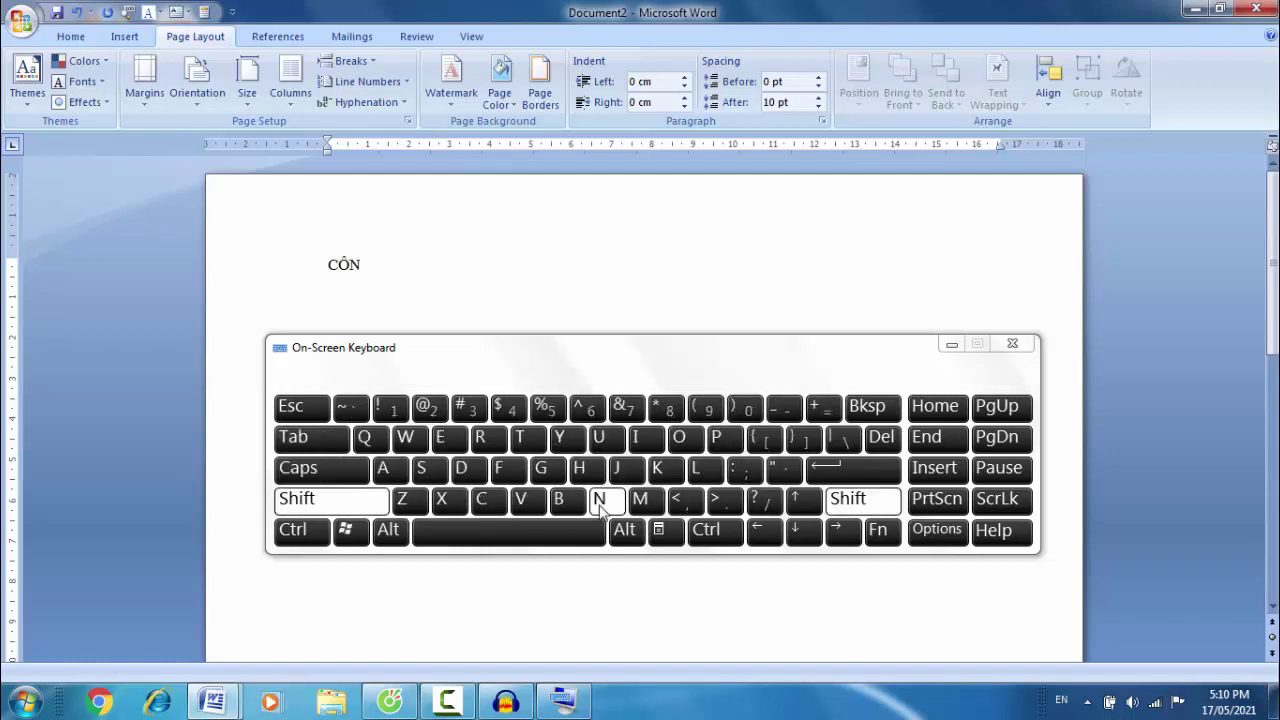
pyautogui.click(329, 500)
pyautogui.click(540, 469)
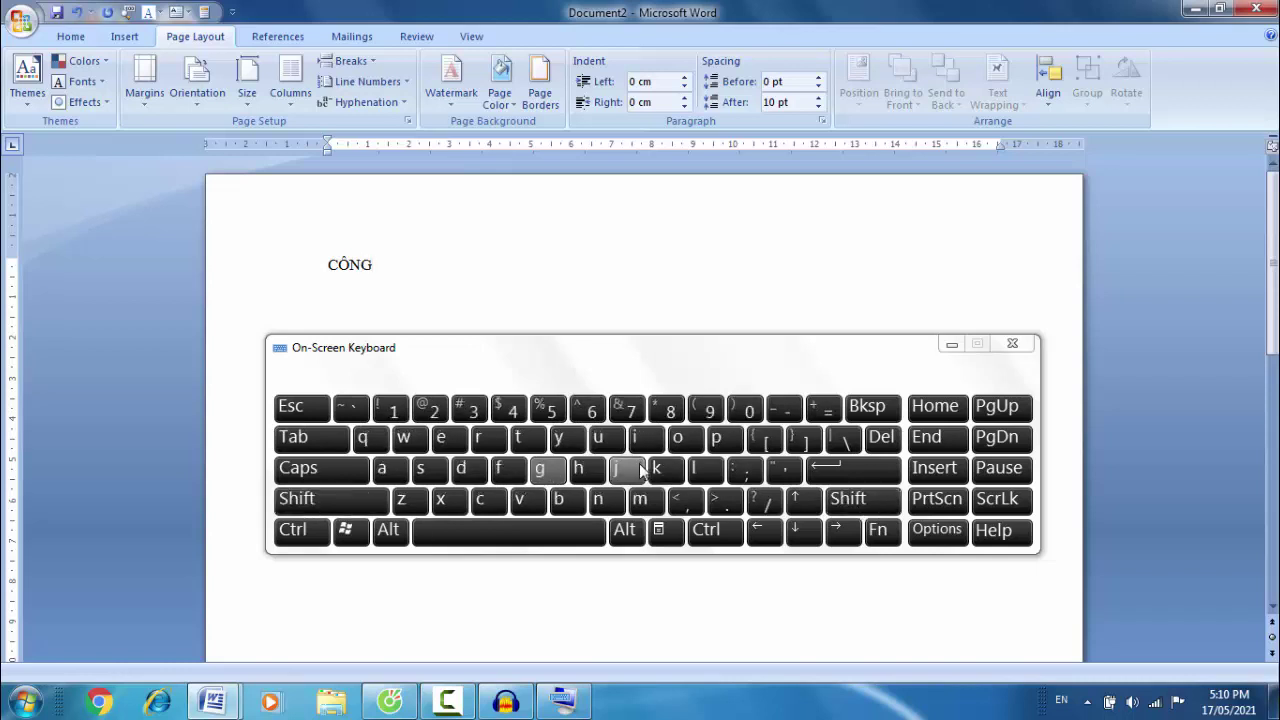
pyautogui.click(616, 468)
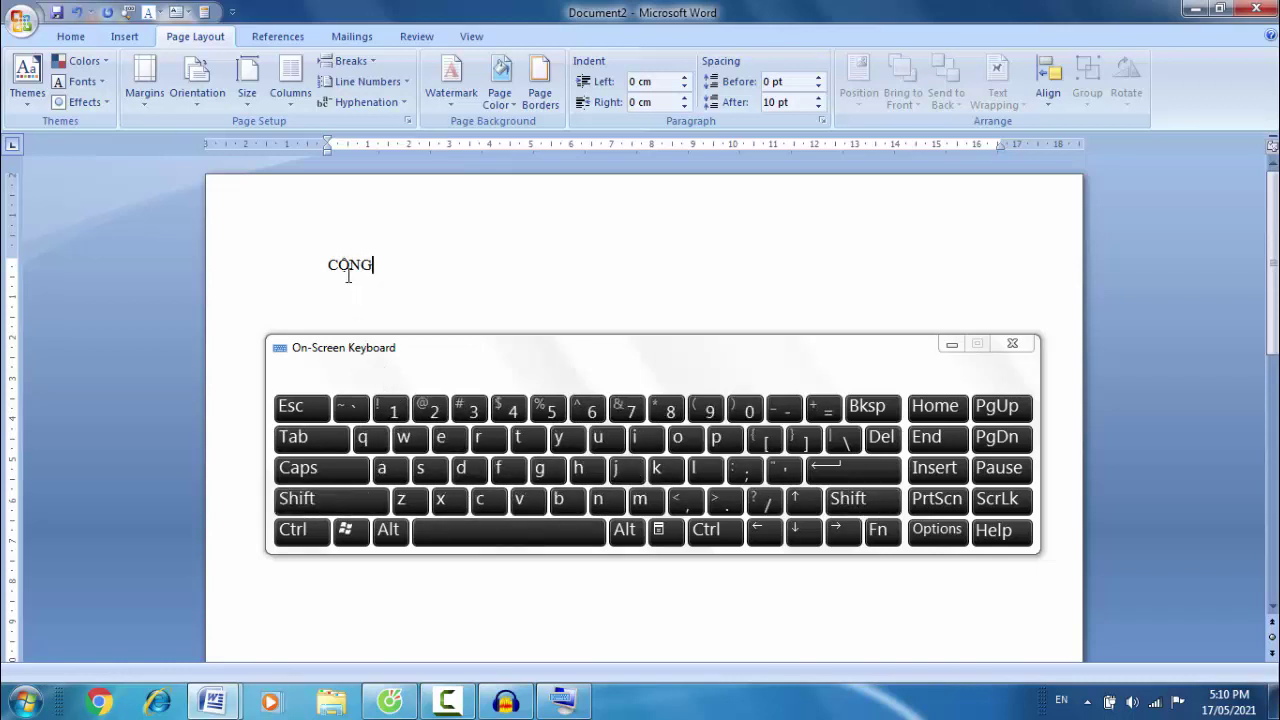
pyautogui.click(497, 540)
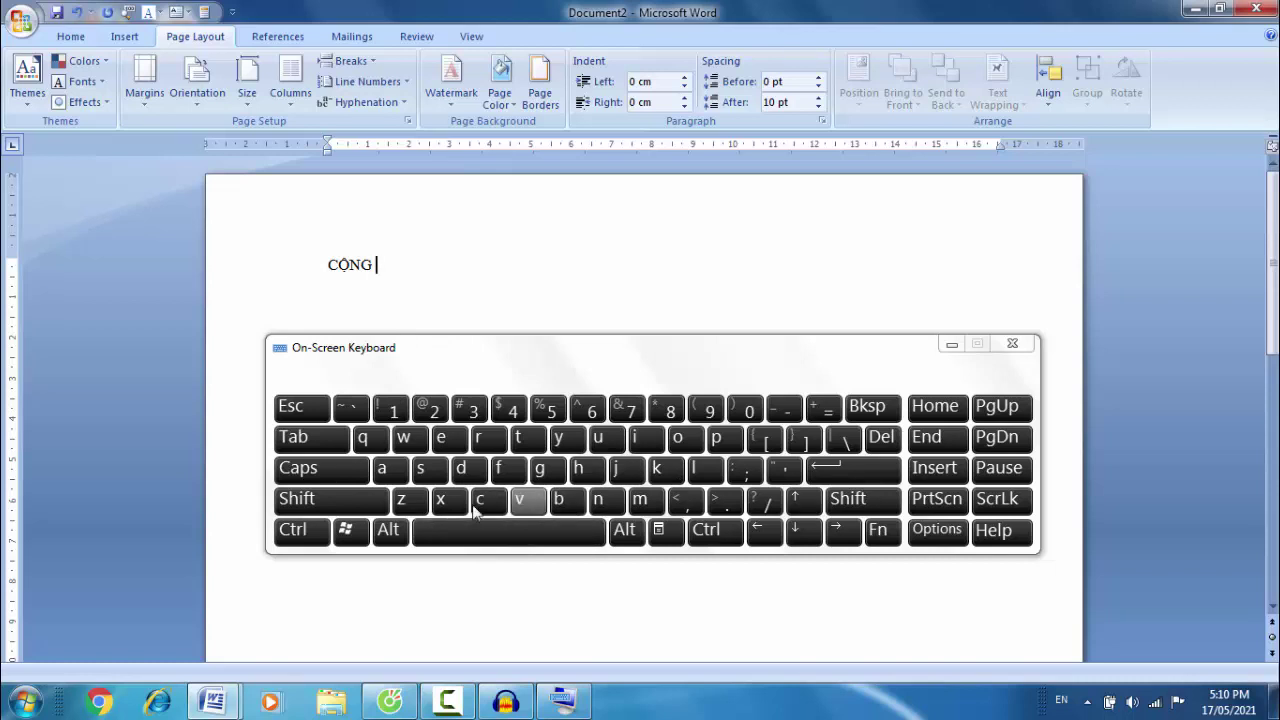
# Add the capitalized word "HÒA" and a space after "CỘNG" with the On-Screen Keyboard, using Telex for the accent
pyautogui.click(316, 500)
pyautogui.click(578, 468)
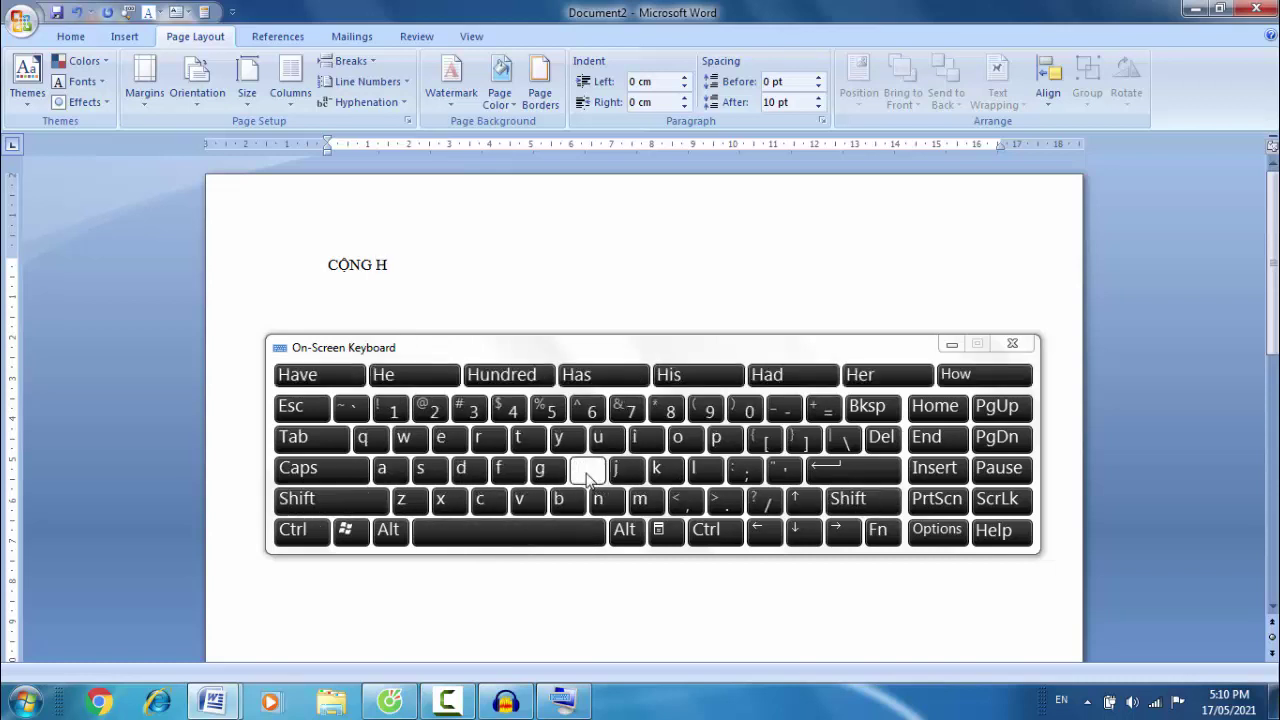
pyautogui.click(337, 512)
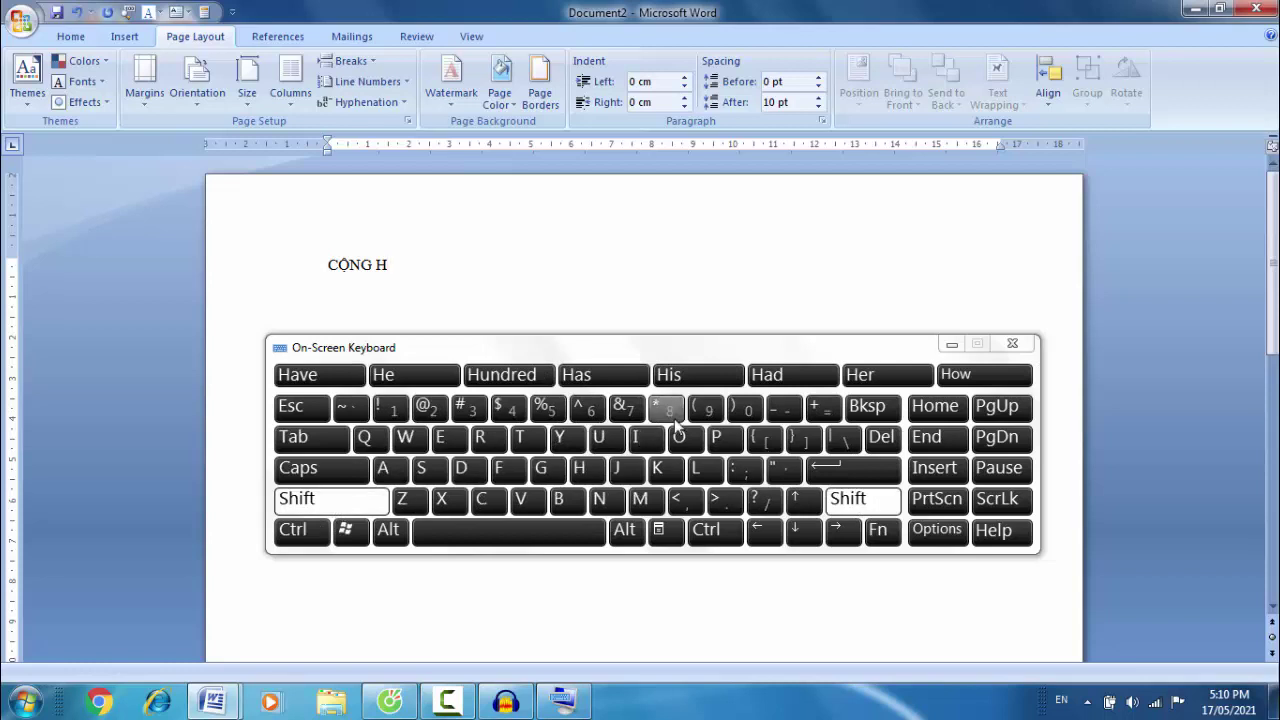
pyautogui.click(684, 437)
pyautogui.click(320, 510)
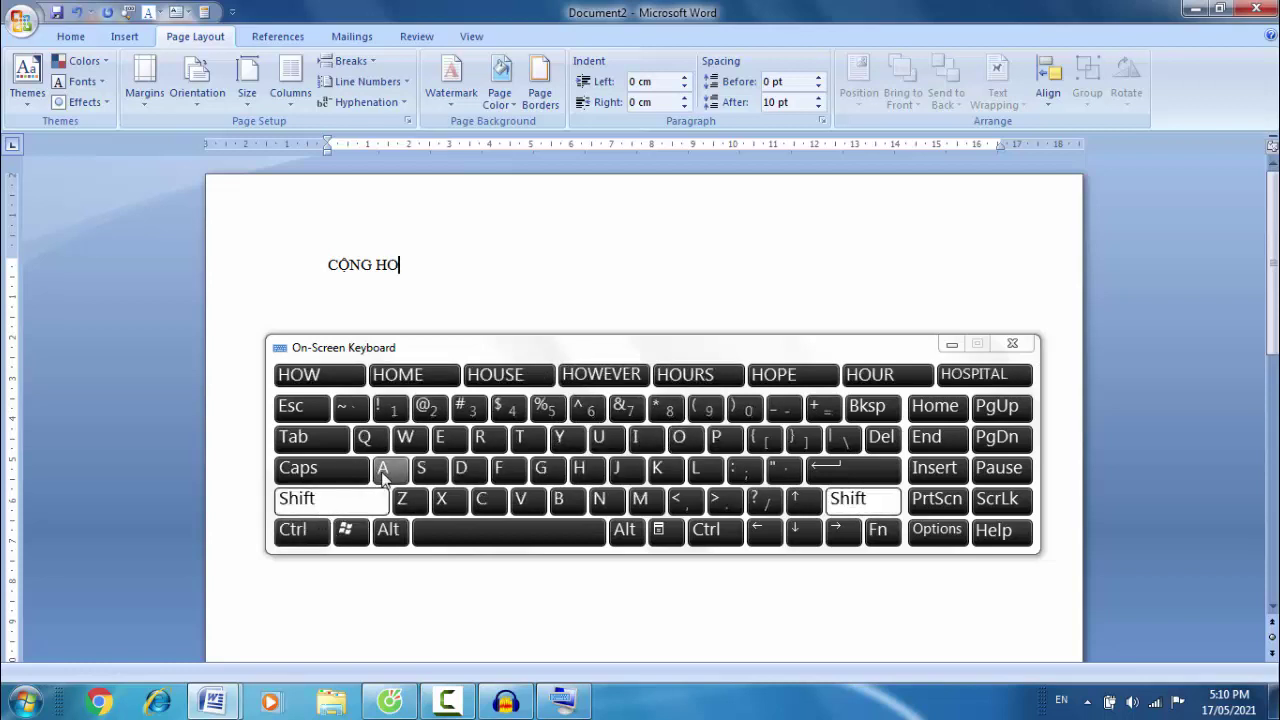
pyautogui.click(381, 468)
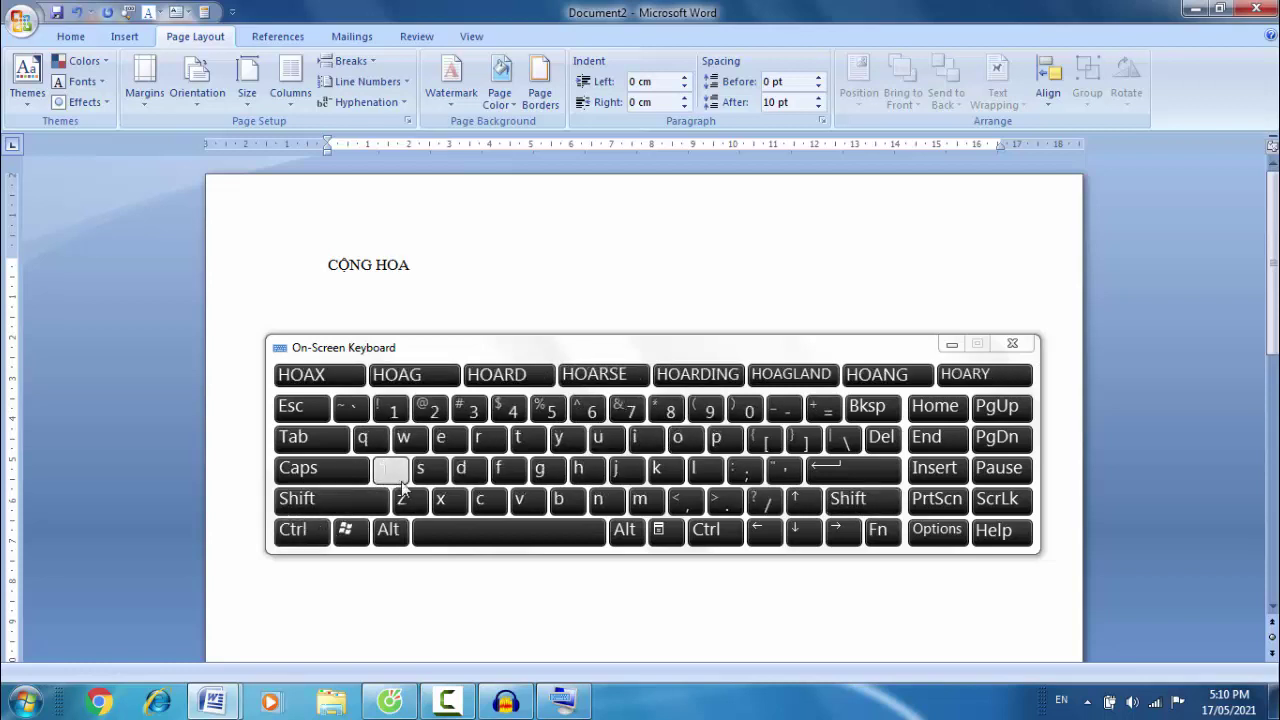
pyautogui.click(508, 472)
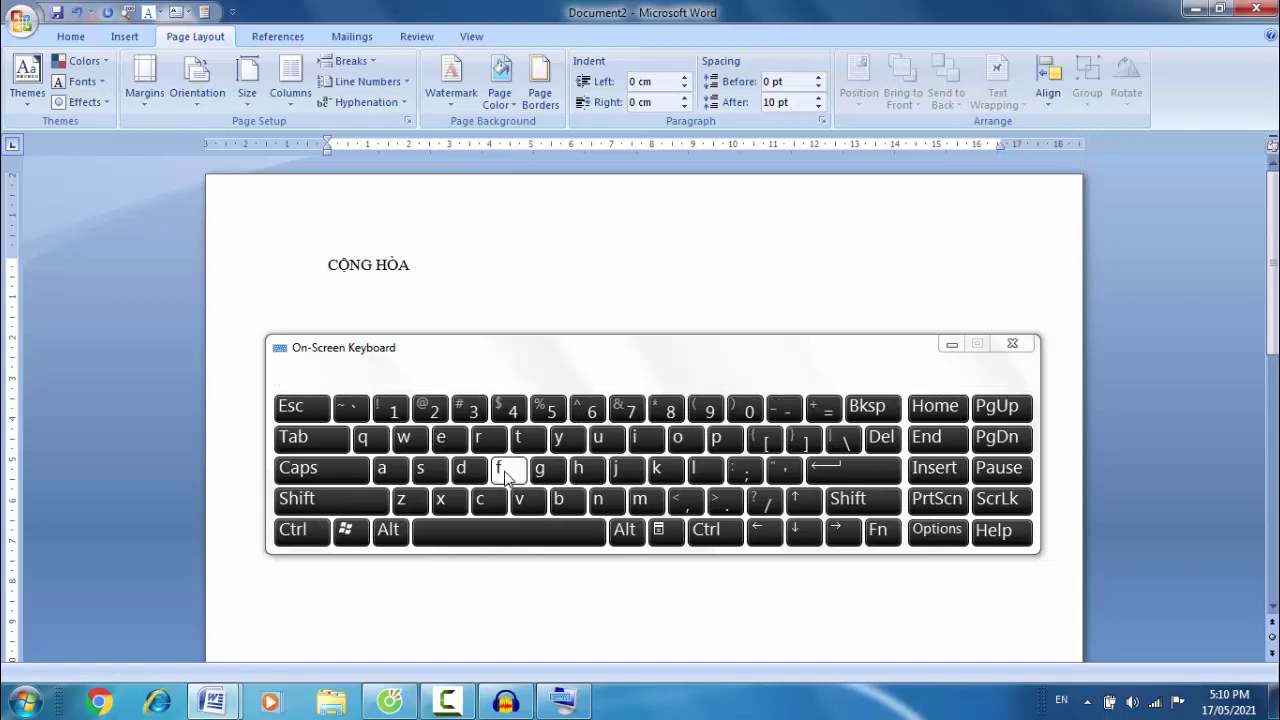
pyautogui.click(512, 532)
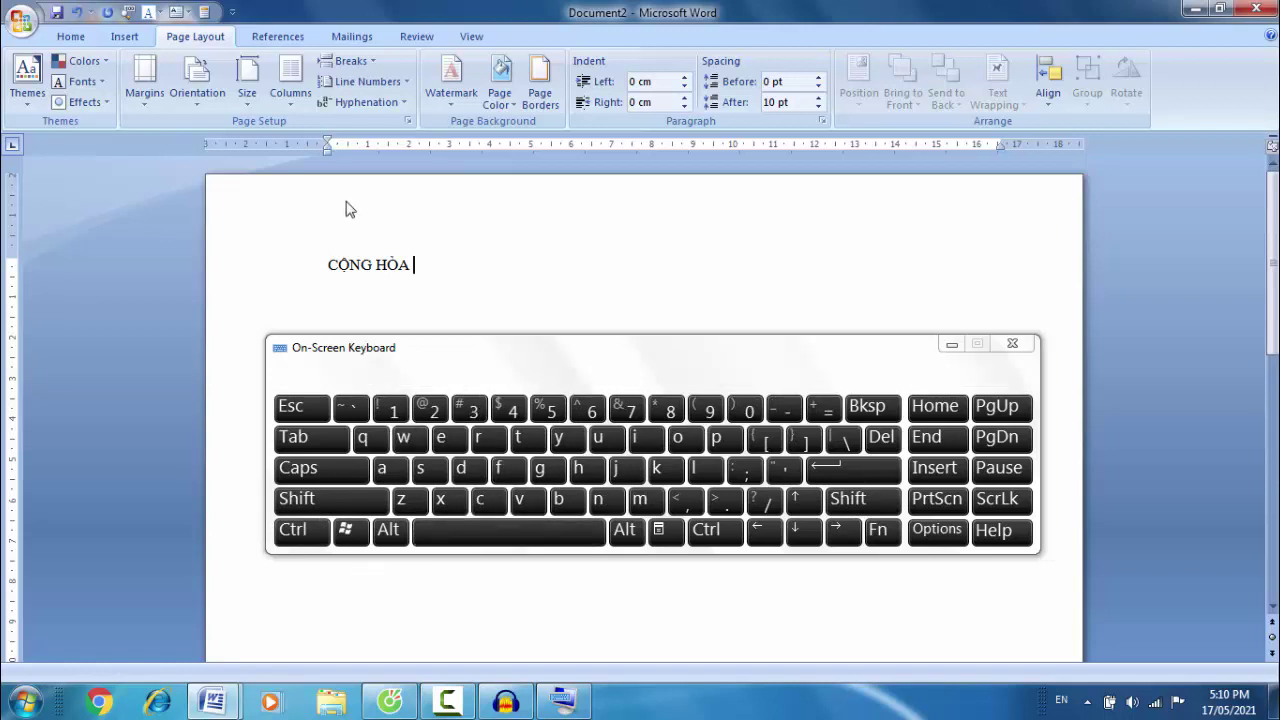
# Add the capitalized word "XÃ" and a space after "CỘNG HÒA", using Telex for the tilde accent
pyautogui.click(312, 505)
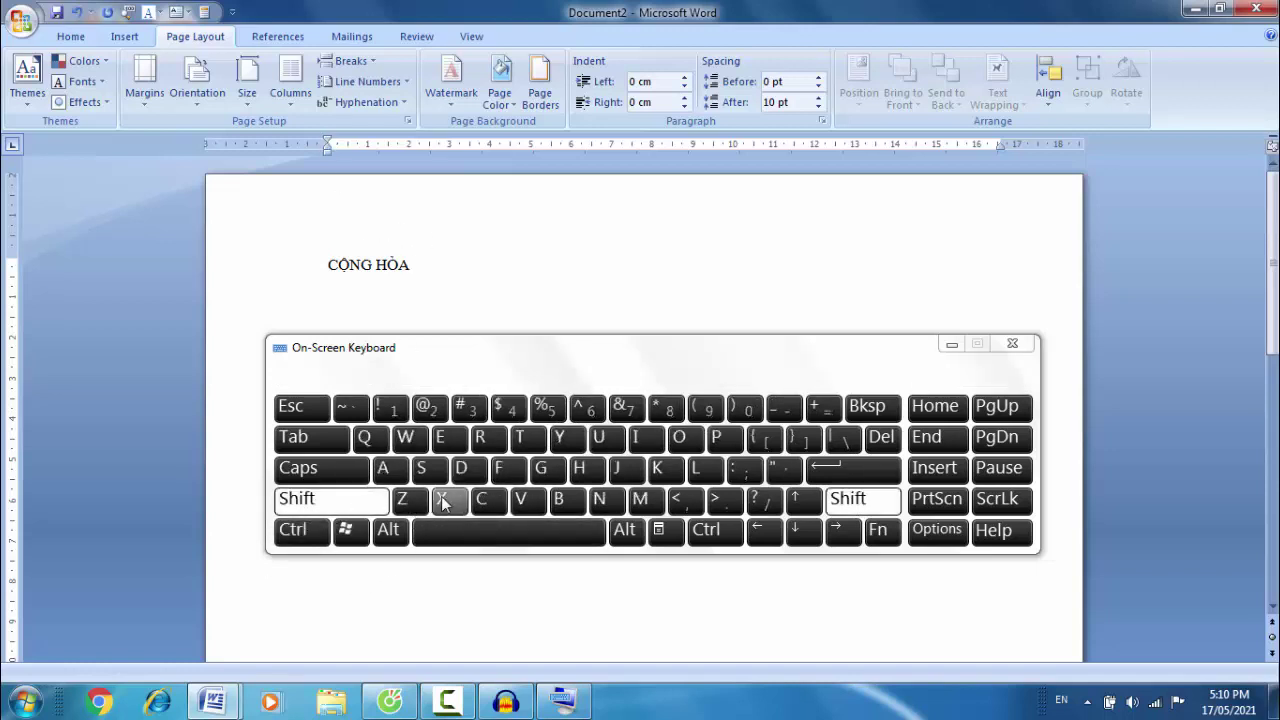
pyautogui.click(441, 500)
pyautogui.click(330, 500)
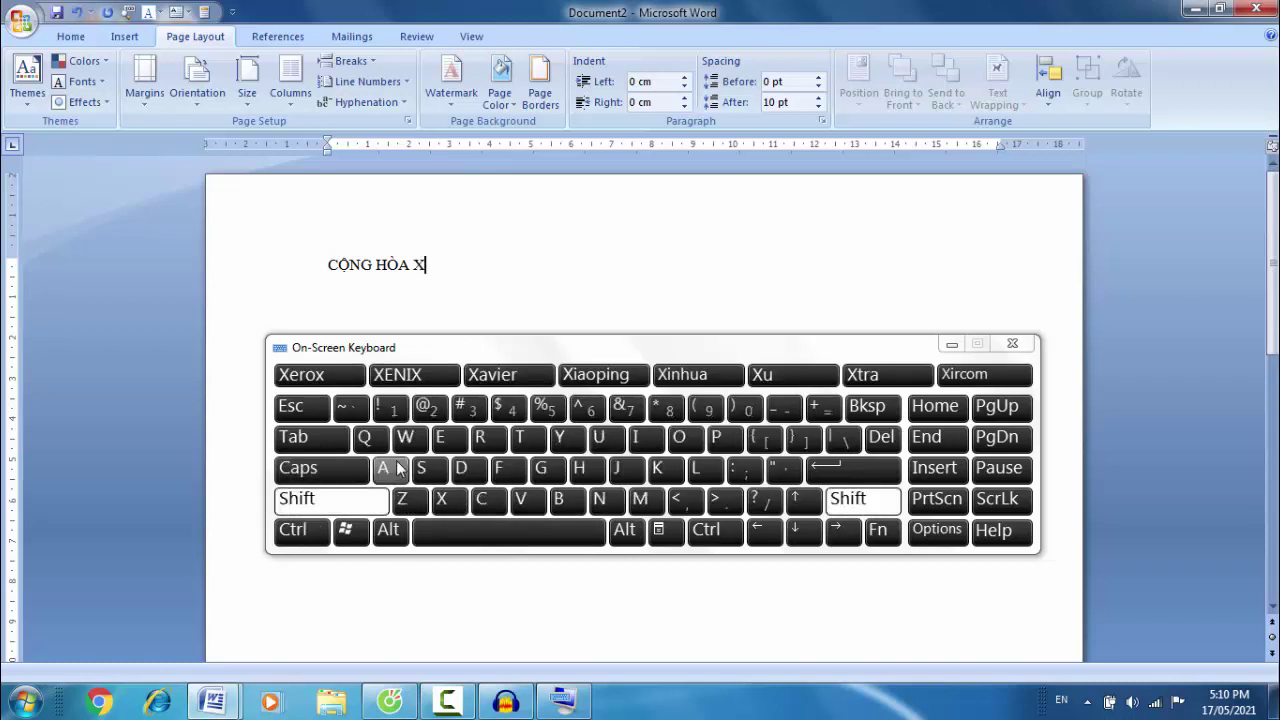
pyautogui.click(382, 468)
pyautogui.click(447, 505)
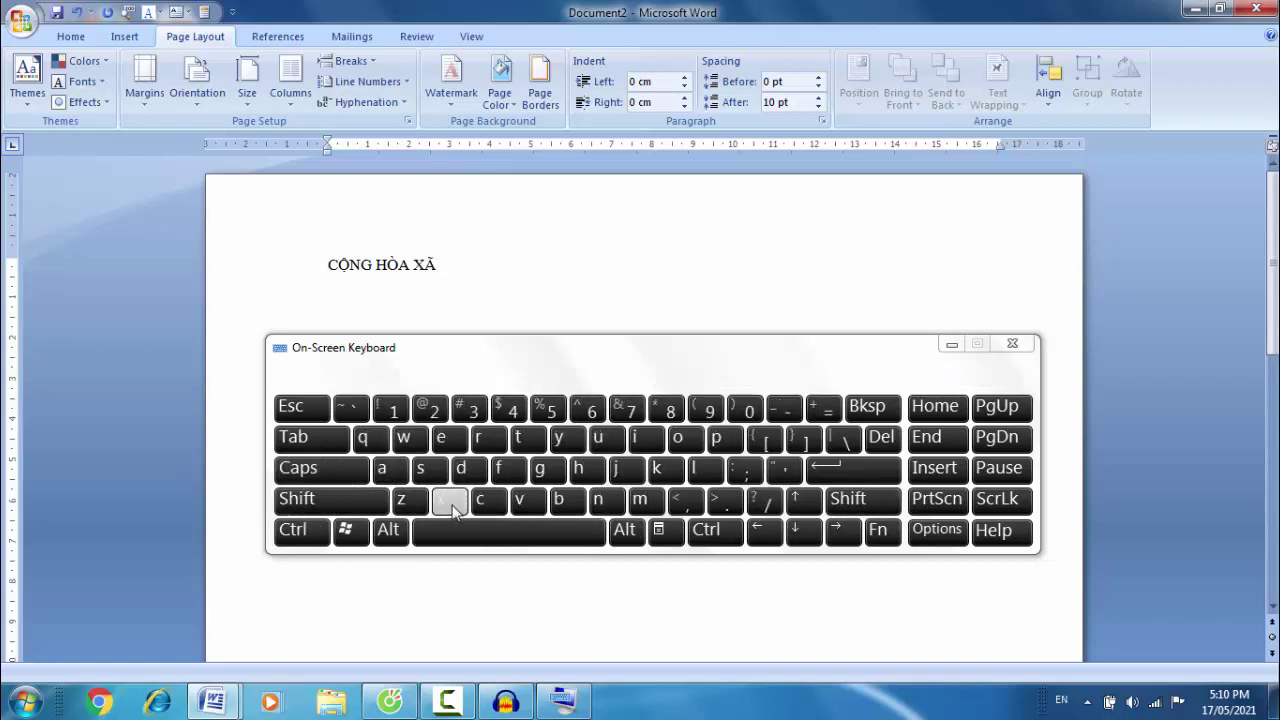
pyautogui.click(483, 542)
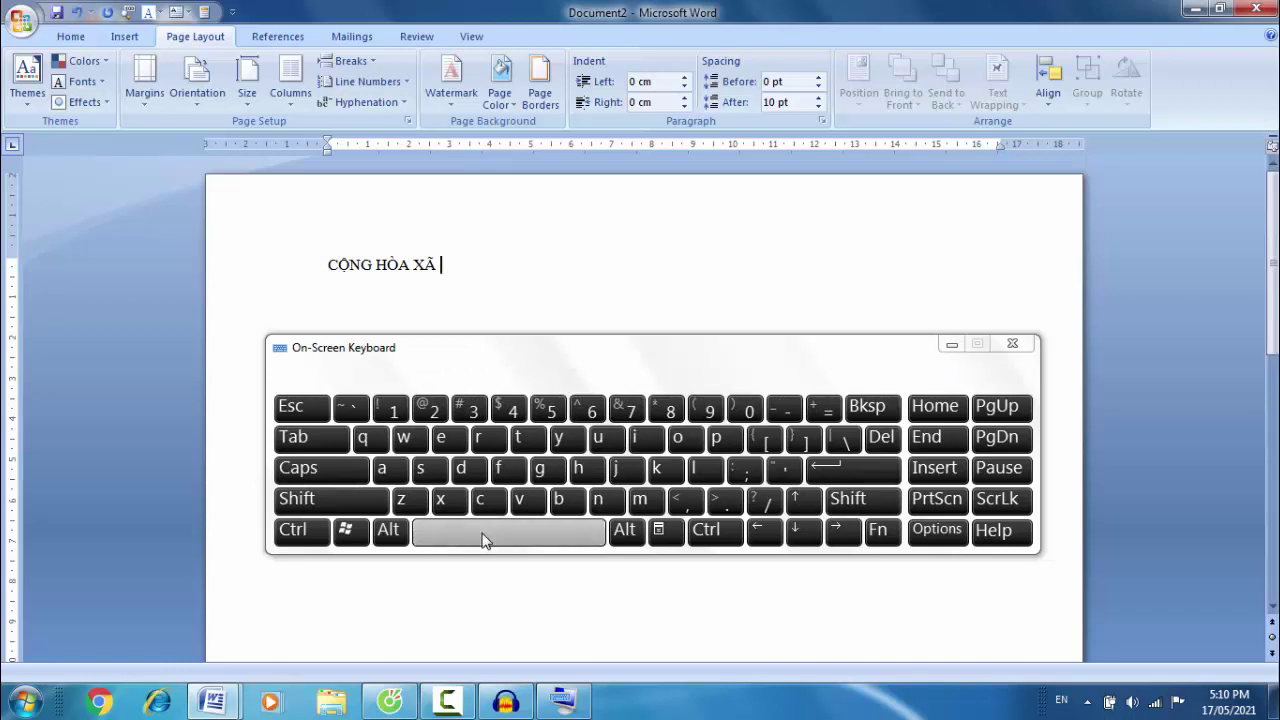
# Add the capitalized word "HỘI" and a space after "XÃ", using Telex for the circumflex and dot-below marks
pyautogui.click(332, 515)
pyautogui.click(580, 468)
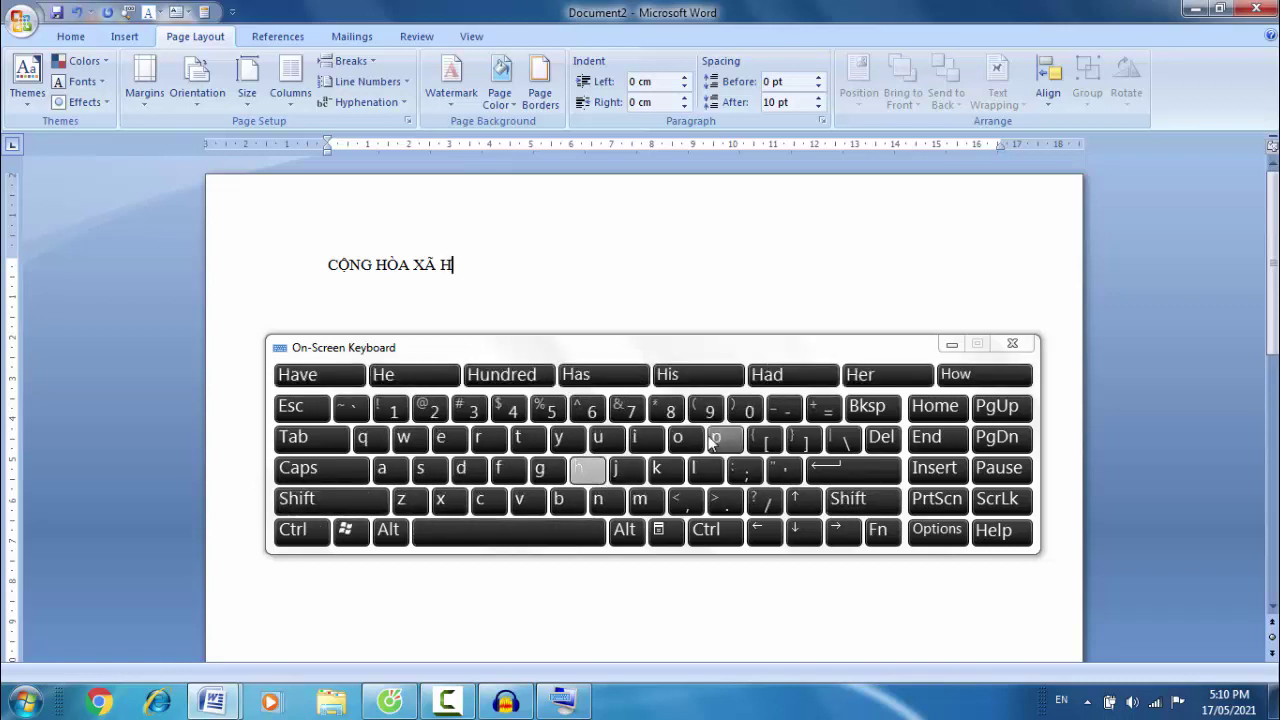
pyautogui.click(342, 512)
pyautogui.click(676, 440)
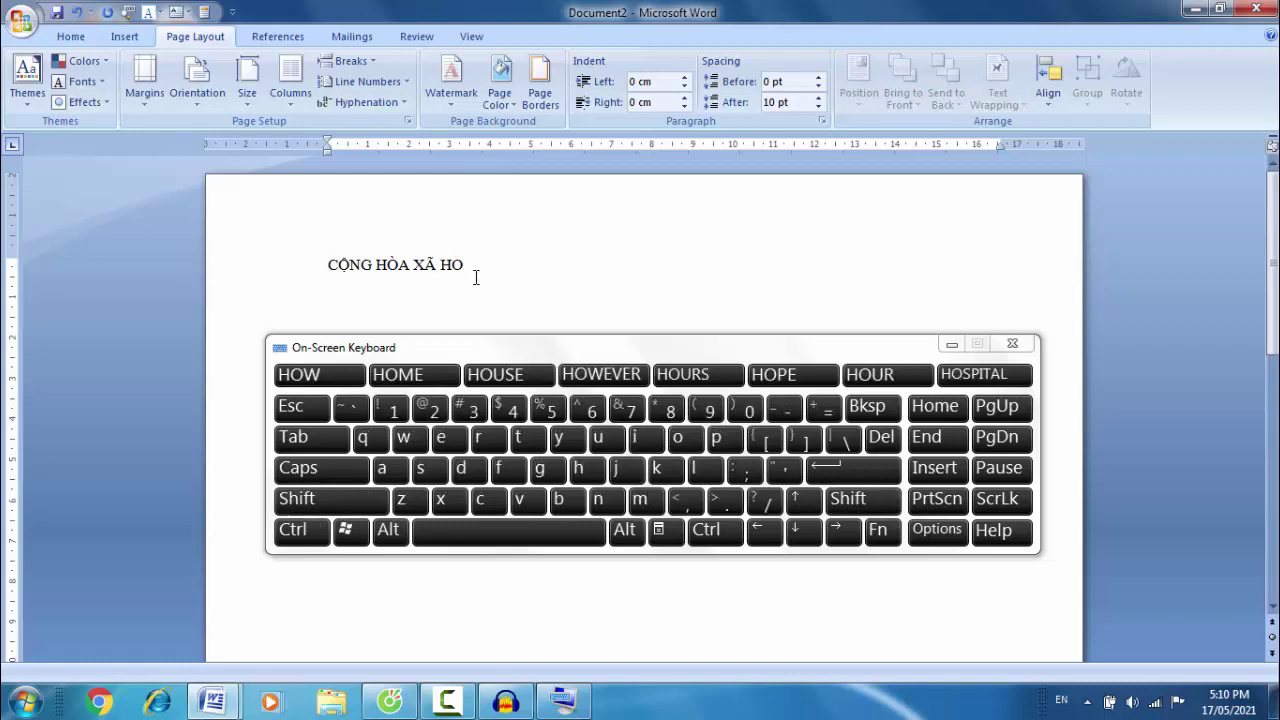
pyautogui.click(330, 500)
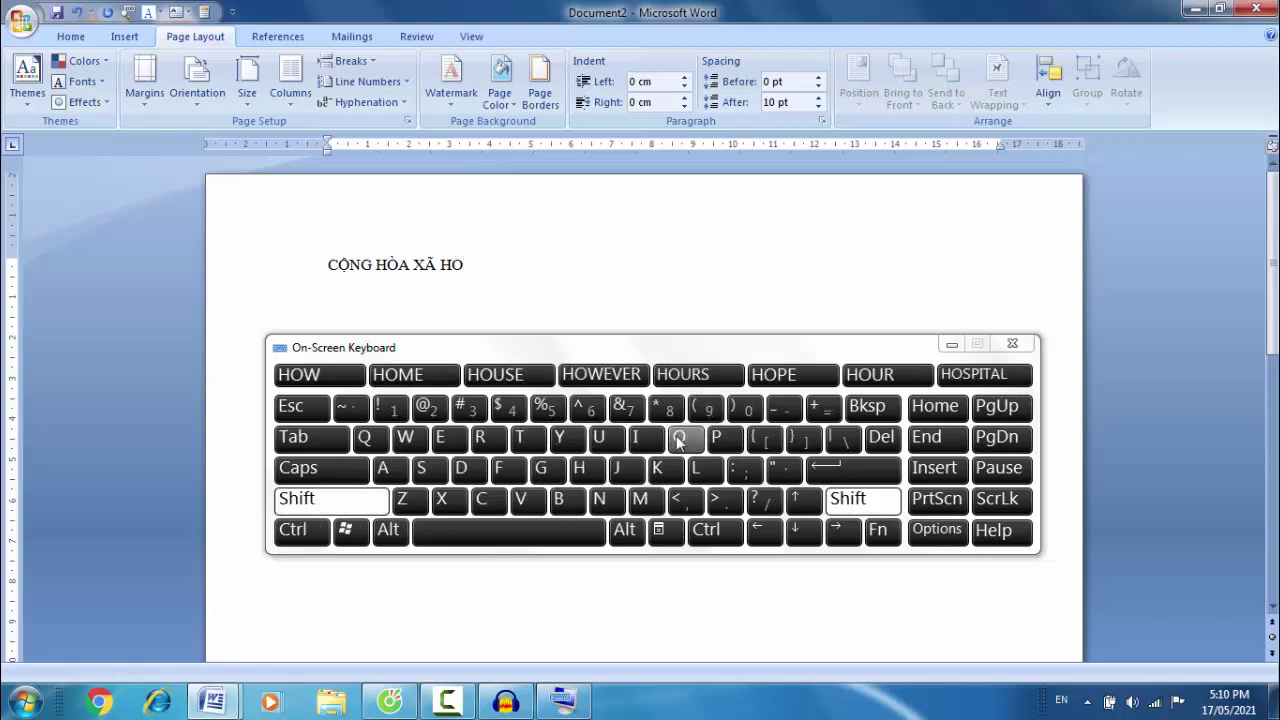
pyautogui.click(676, 440)
pyautogui.click(330, 498)
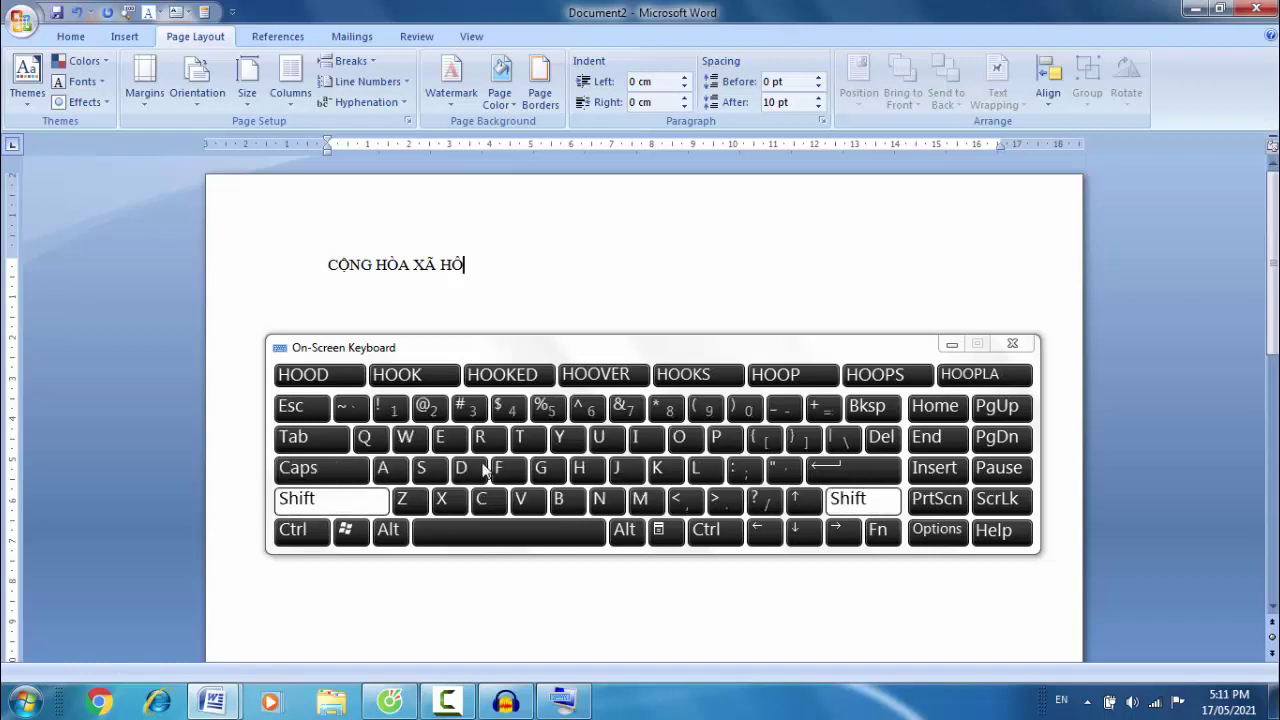
pyautogui.click(640, 440)
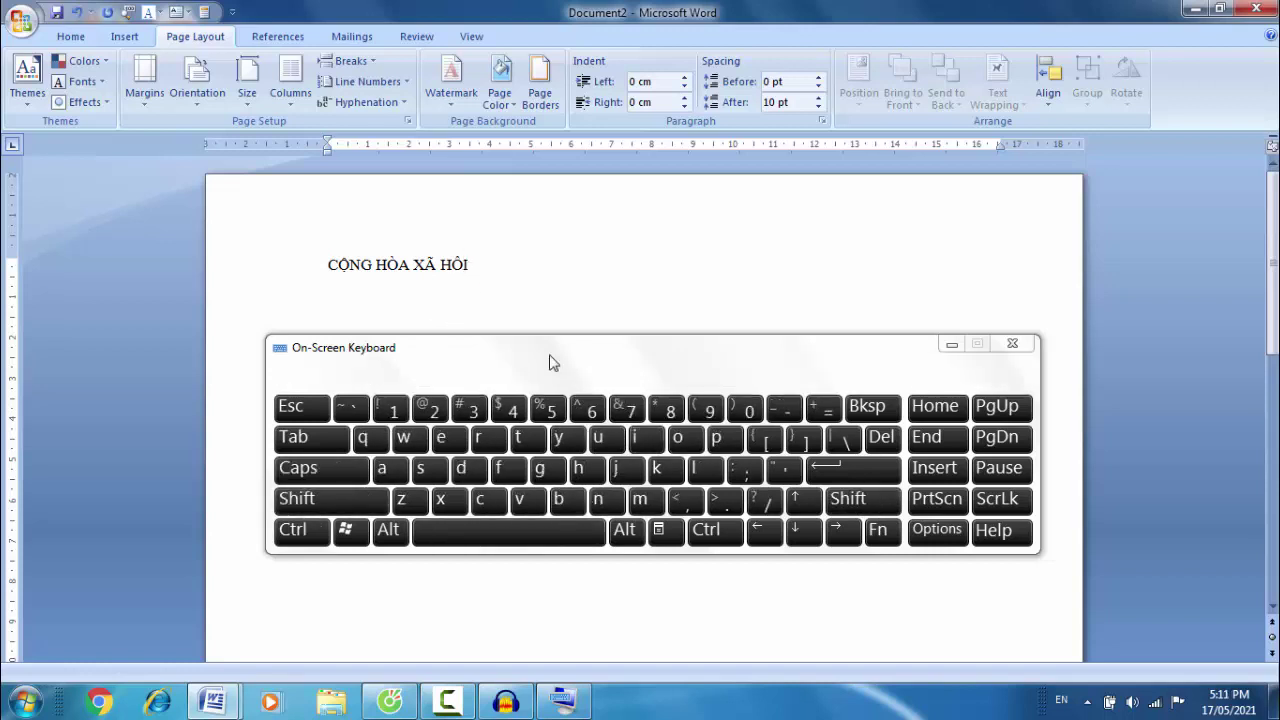
pyautogui.click(624, 468)
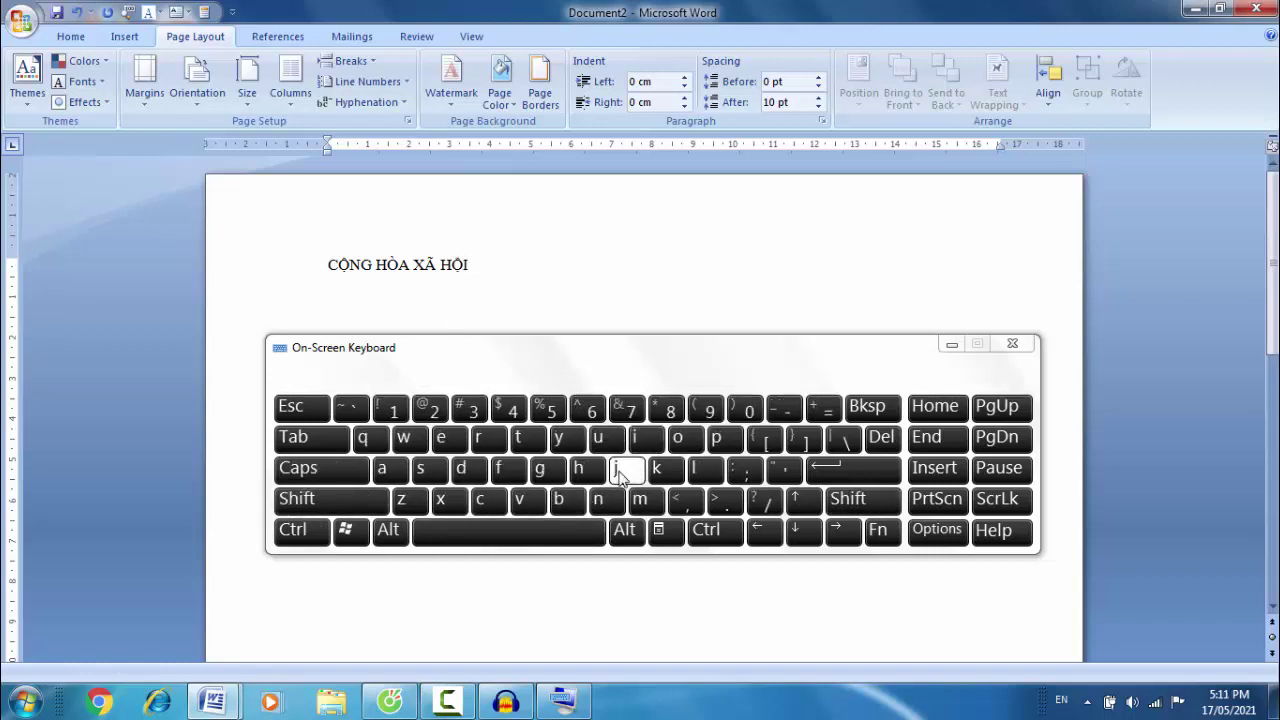
pyautogui.click(539, 530)
# Add the word "CHỦ" and a space after "HỘI", switching to continuous capitals once the C is entered
pyautogui.click(307, 511)
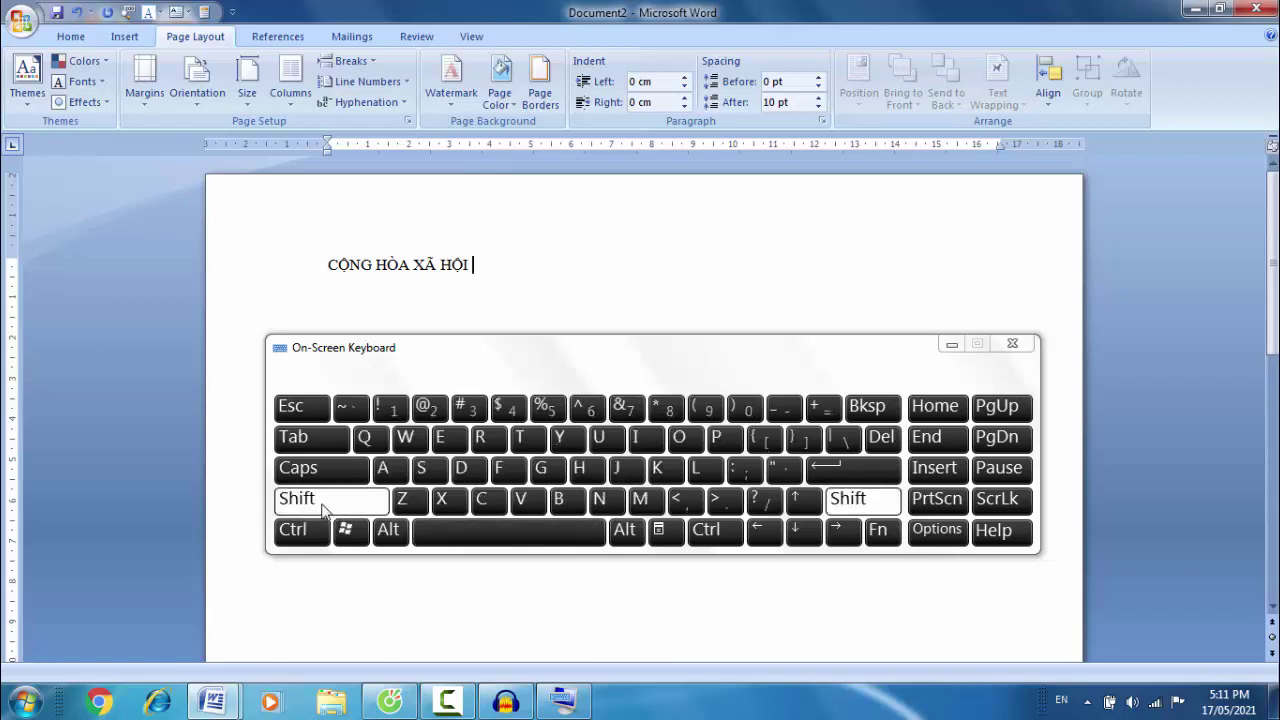
pyautogui.click(489, 500)
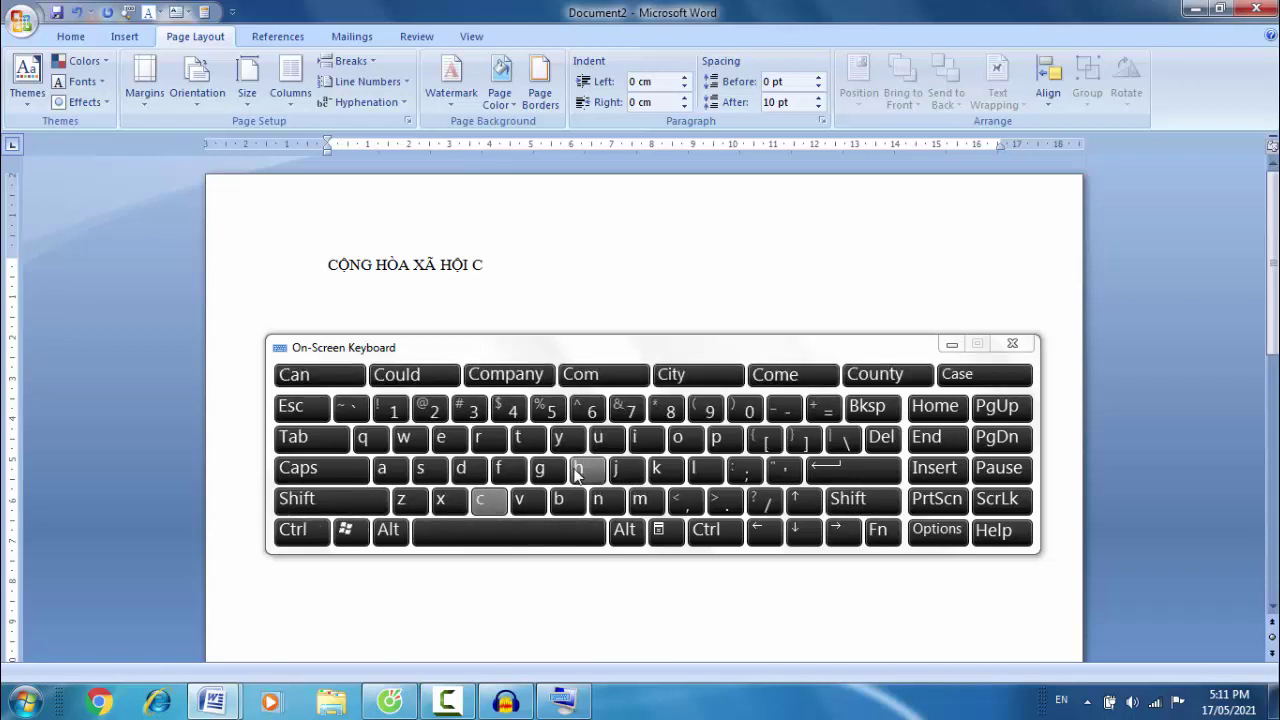
pyautogui.press('capslock')
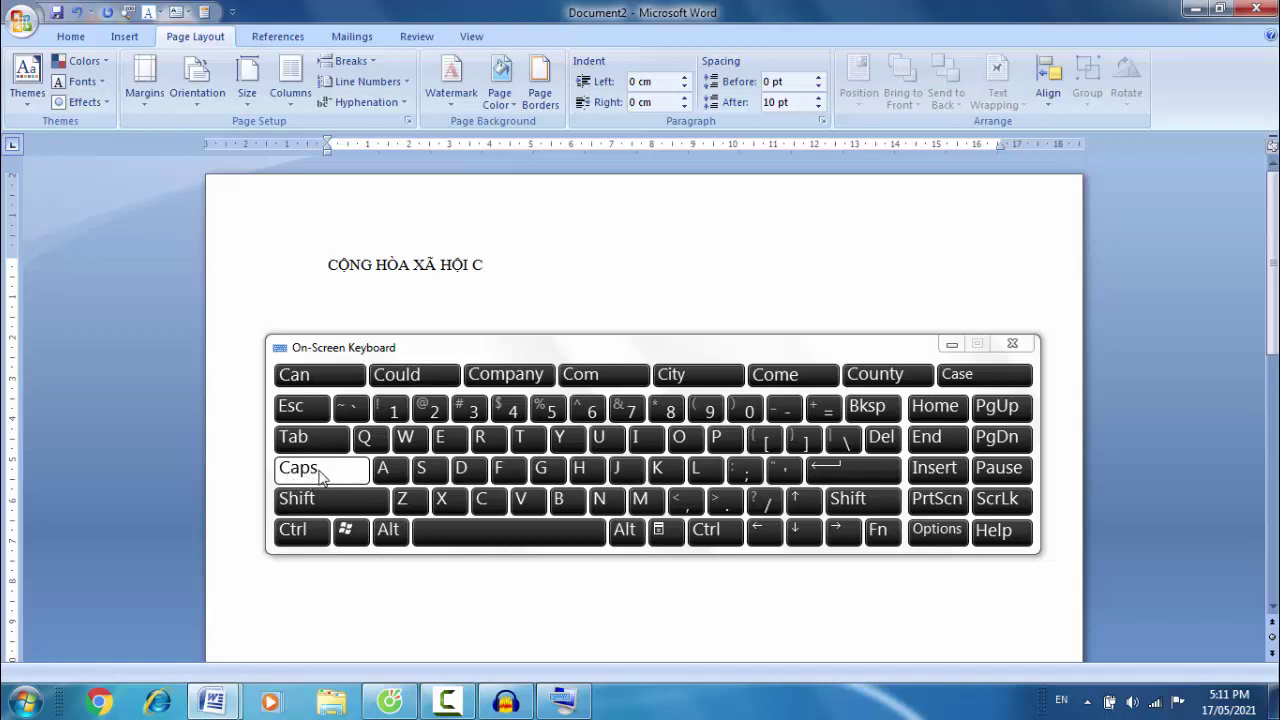
pyautogui.click(580, 469)
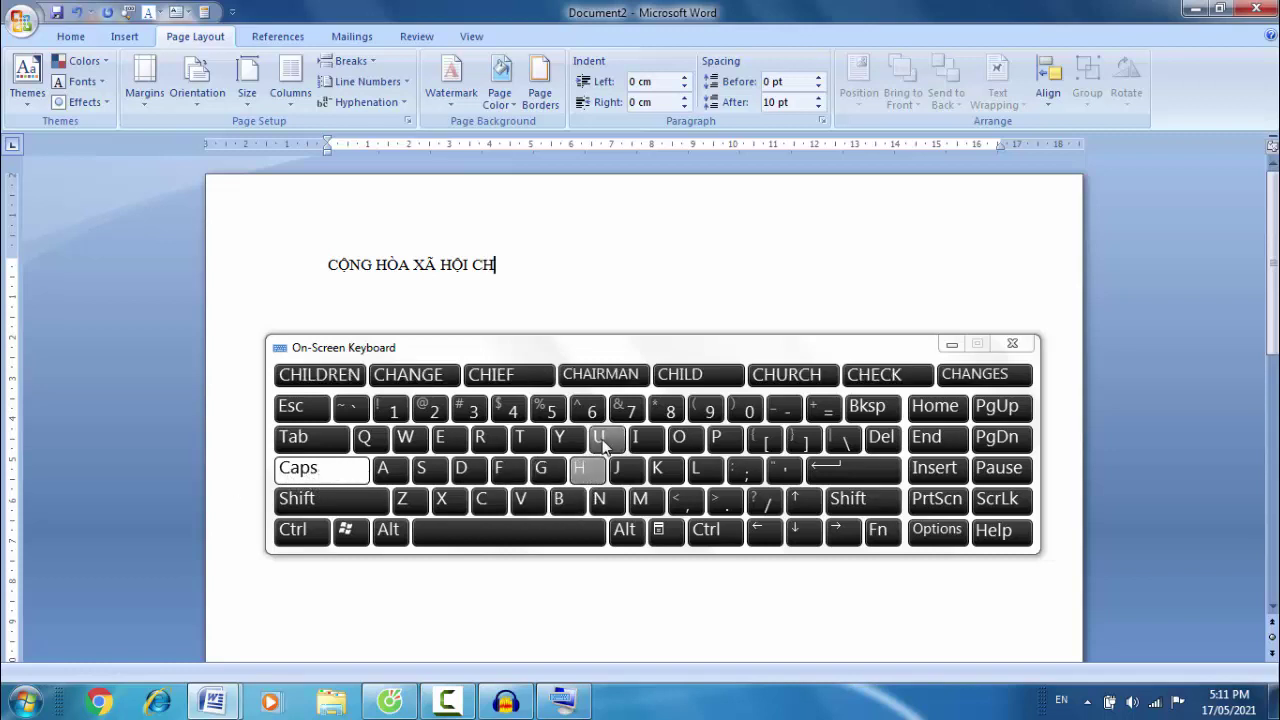
pyautogui.click(603, 440)
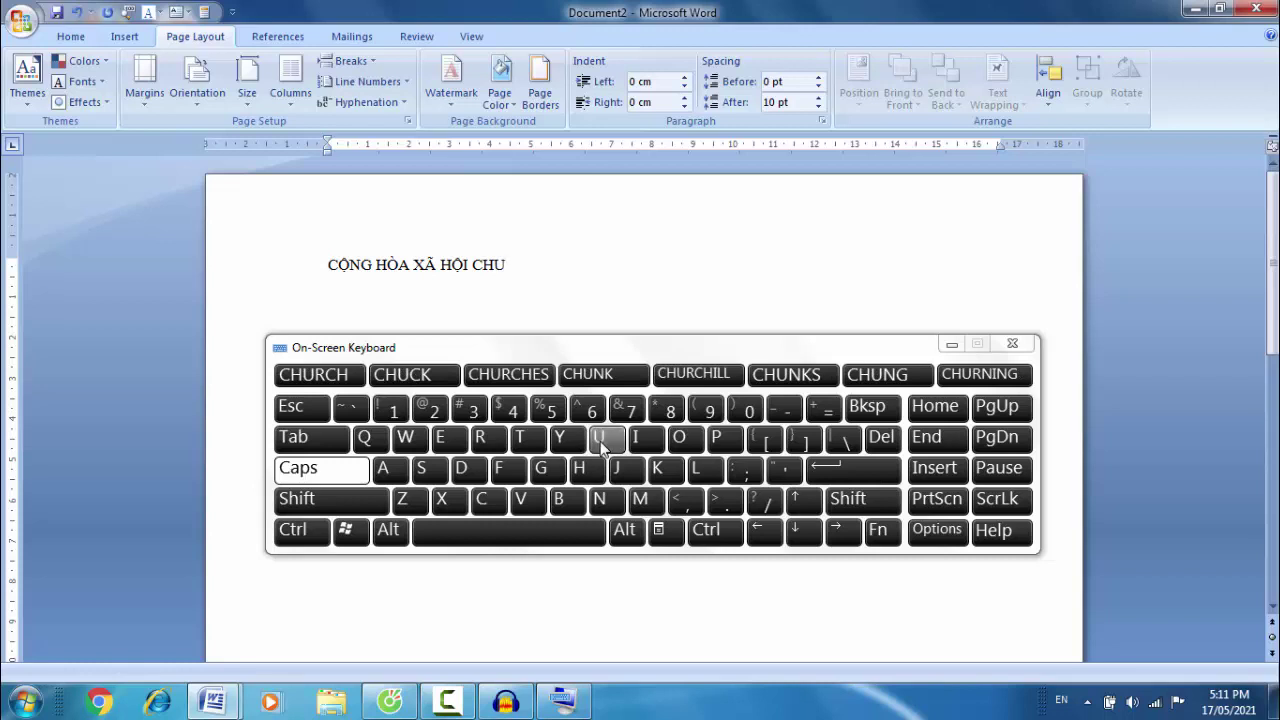
pyautogui.click(489, 440)
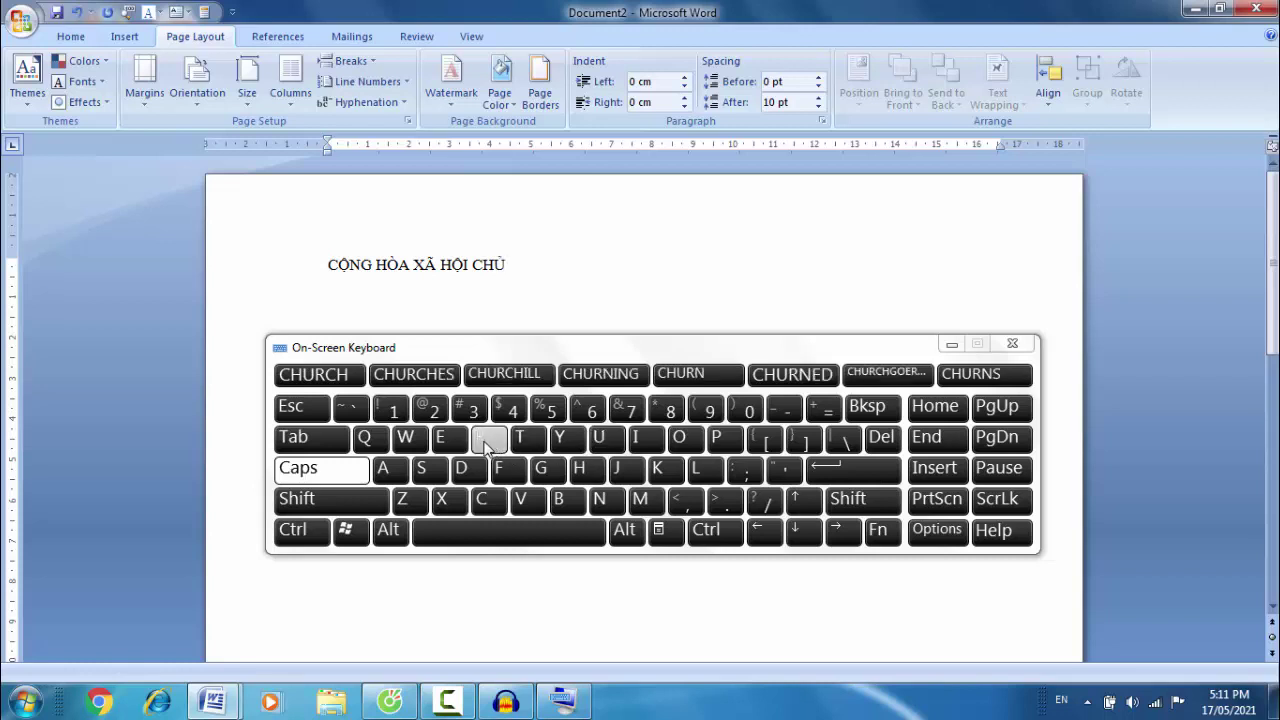
pyautogui.click(509, 537)
pyautogui.click(510, 541)
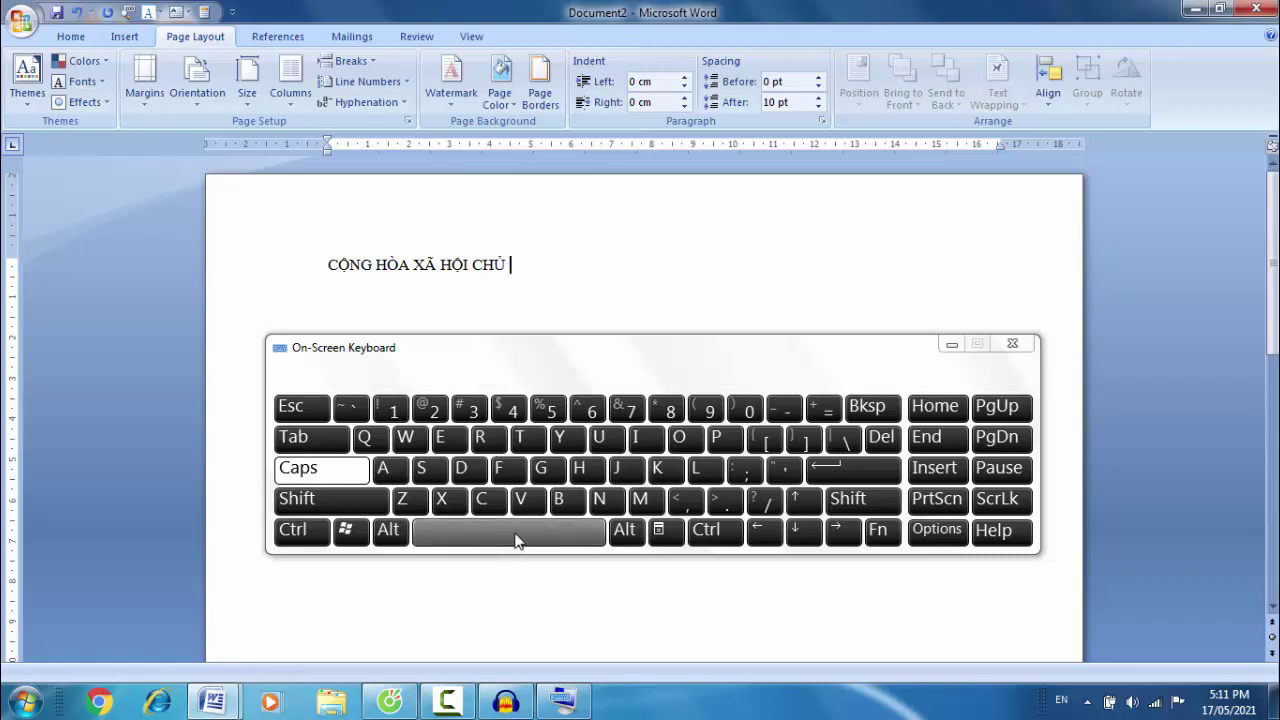
# Continue the line with the capitalized word "NGHĨA" and a space, using Telex for the tilde accent
pyautogui.click(599, 499)
pyautogui.click(541, 468)
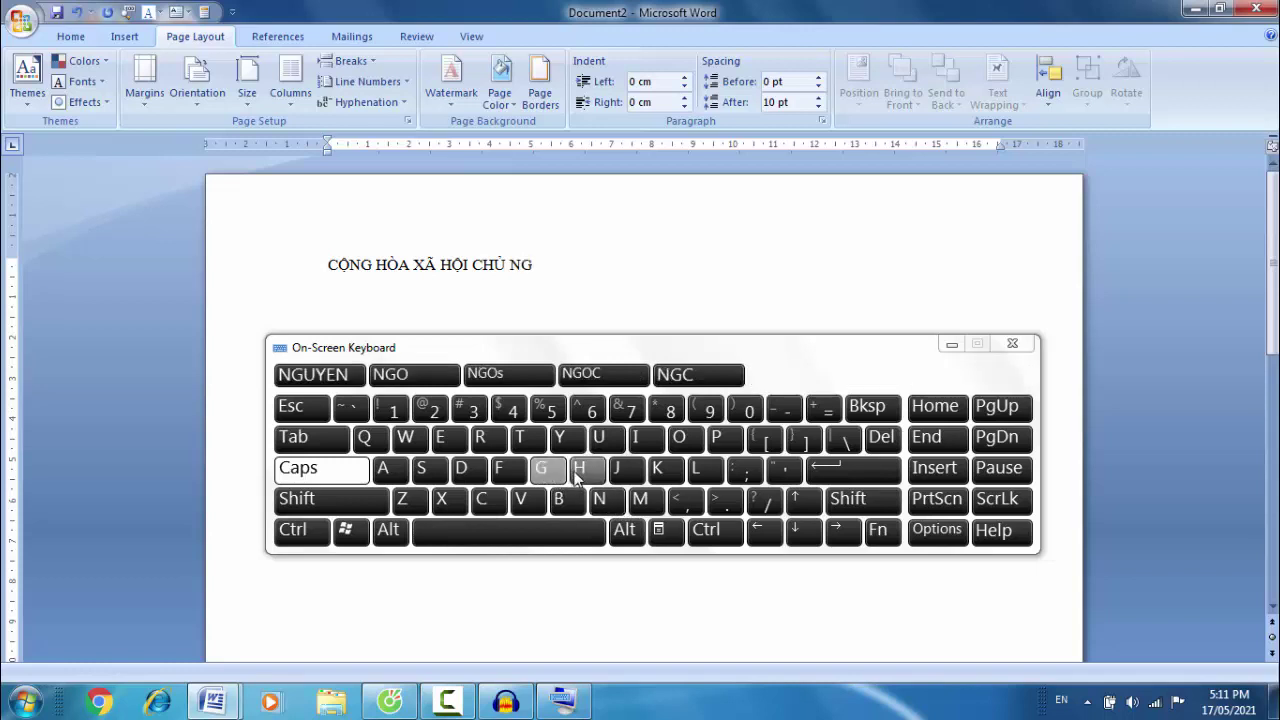
pyautogui.click(580, 470)
pyautogui.click(640, 440)
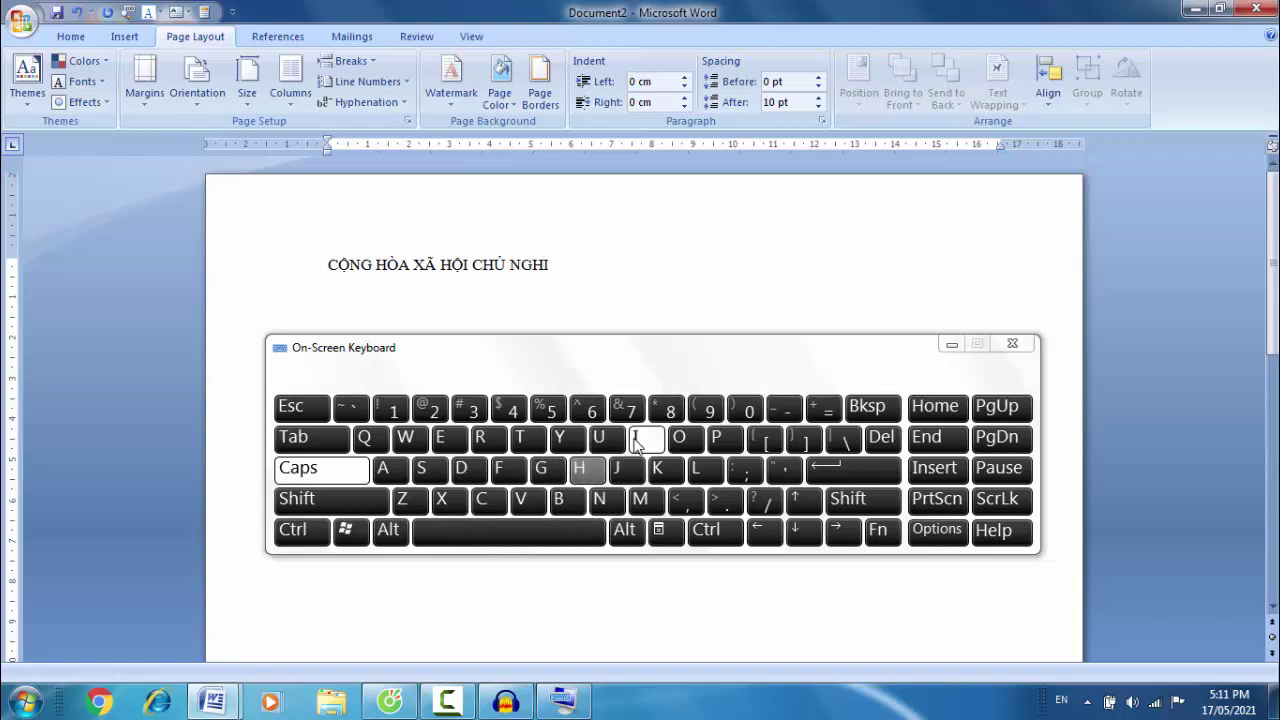
pyautogui.click(392, 470)
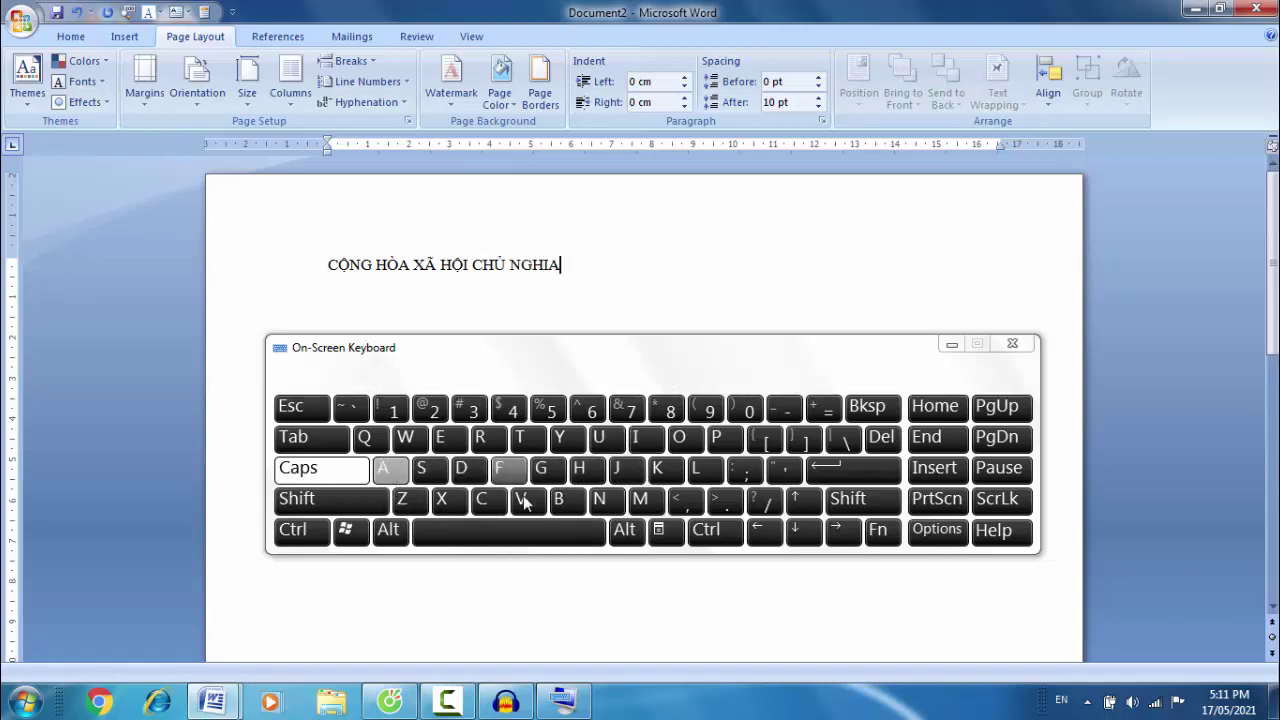
pyautogui.click(441, 499)
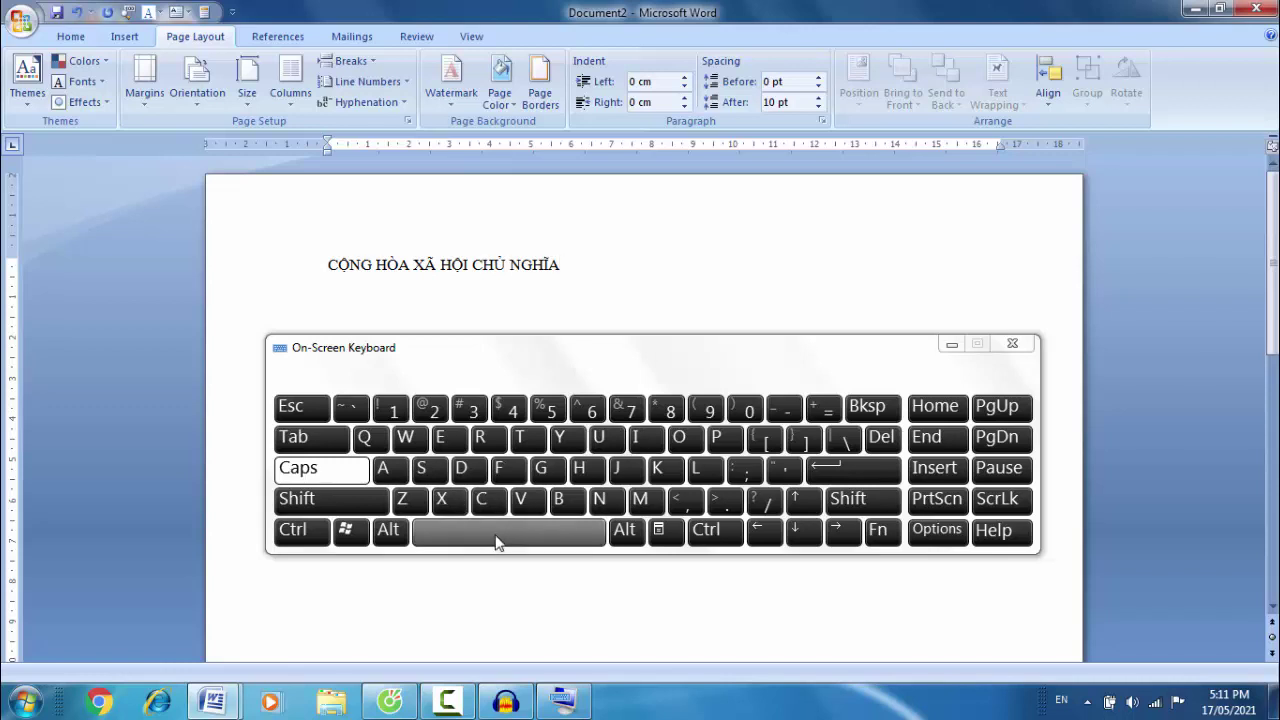
pyautogui.click(498, 541)
# Complete the line with the capitalized words "VIỆT NAM" after "NGHĨA", using Telex for the accents in "VIỆT"
pyautogui.click(521, 499)
pyautogui.click(640, 440)
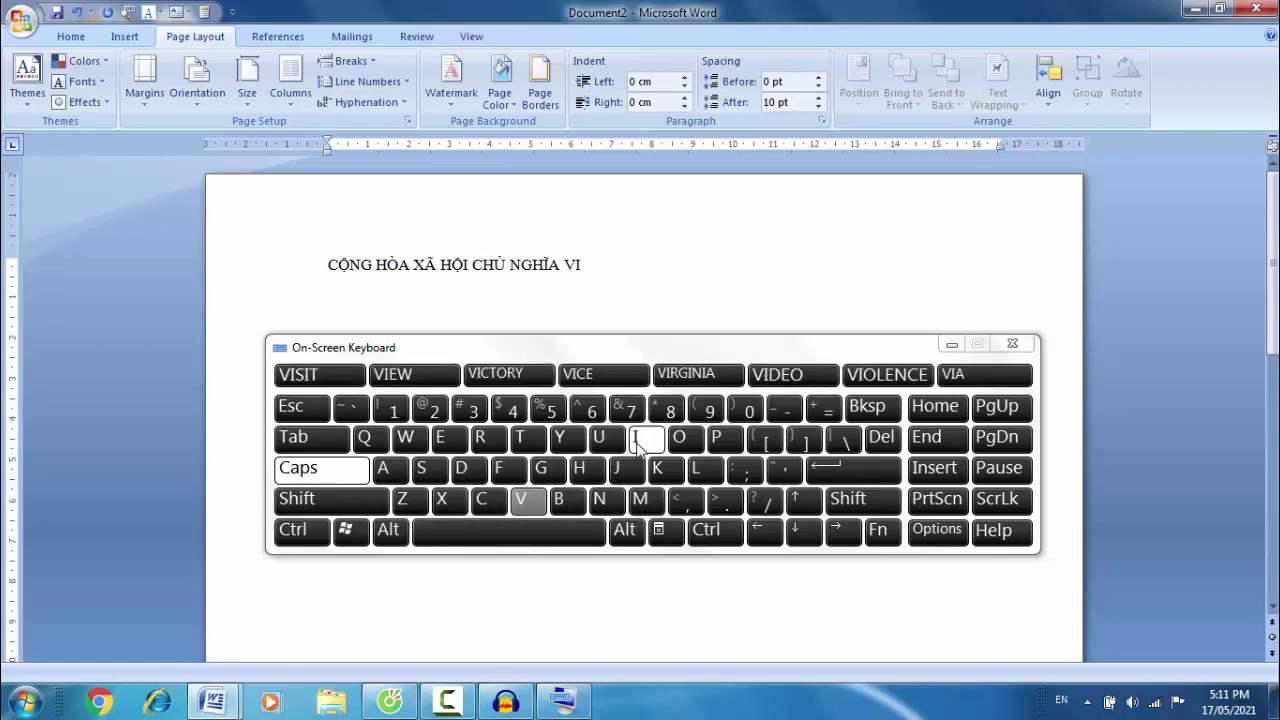
pyautogui.click(452, 440)
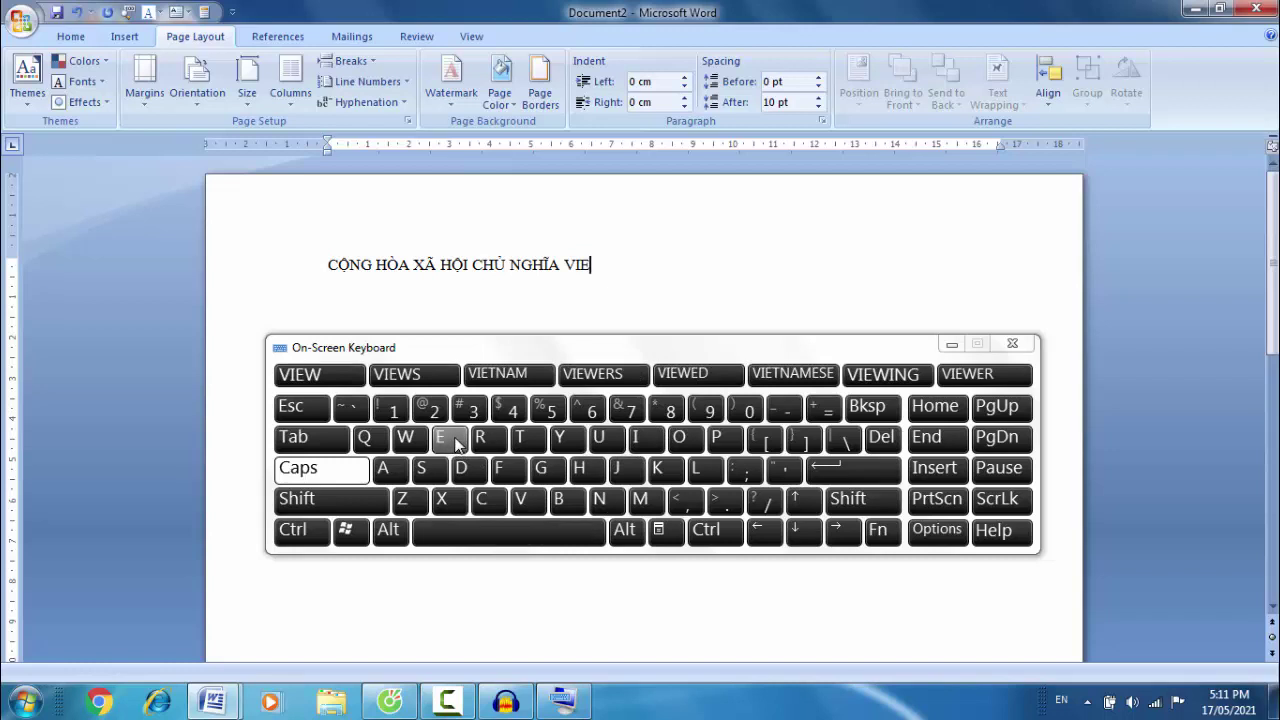
pyautogui.click(452, 440)
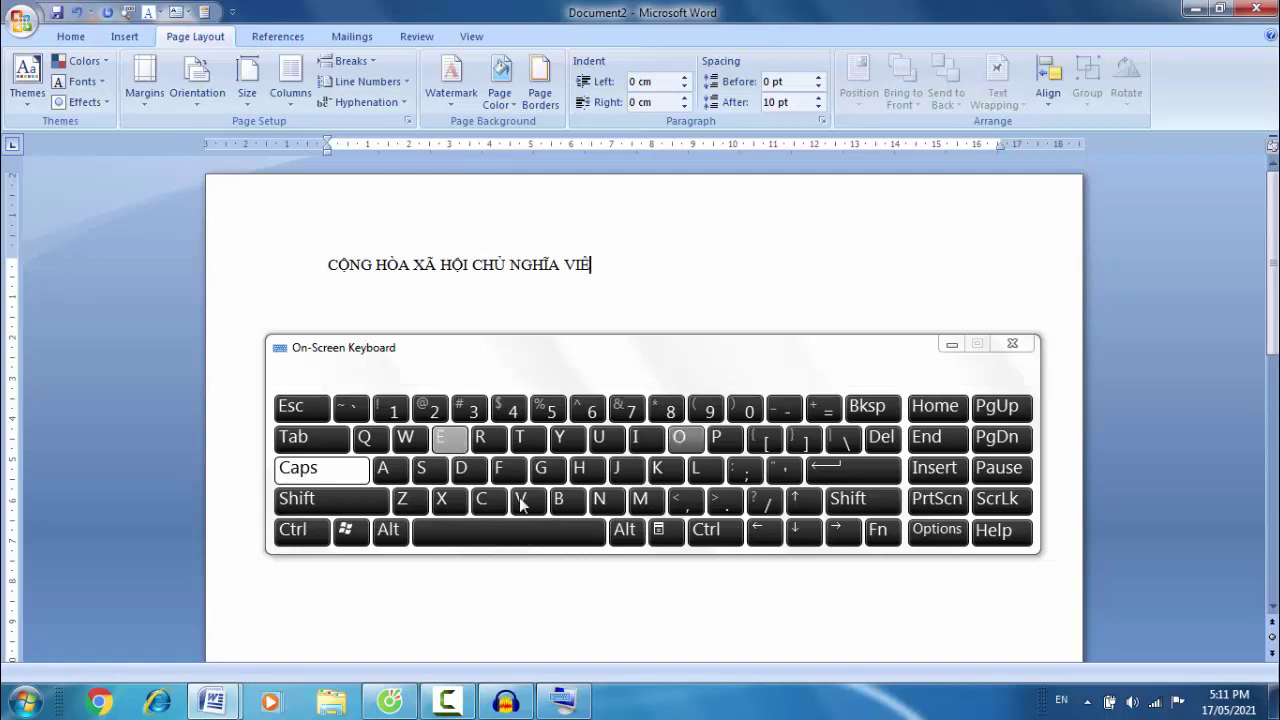
pyautogui.click(528, 440)
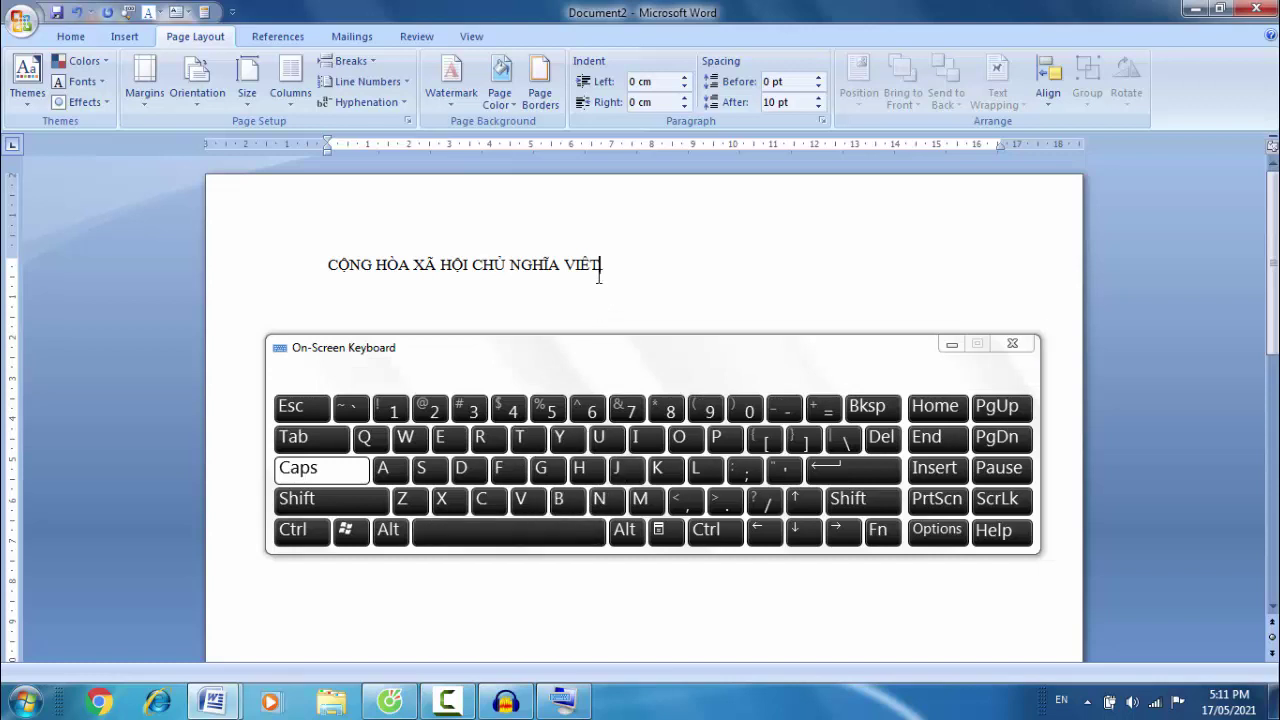
pyautogui.click(624, 474)
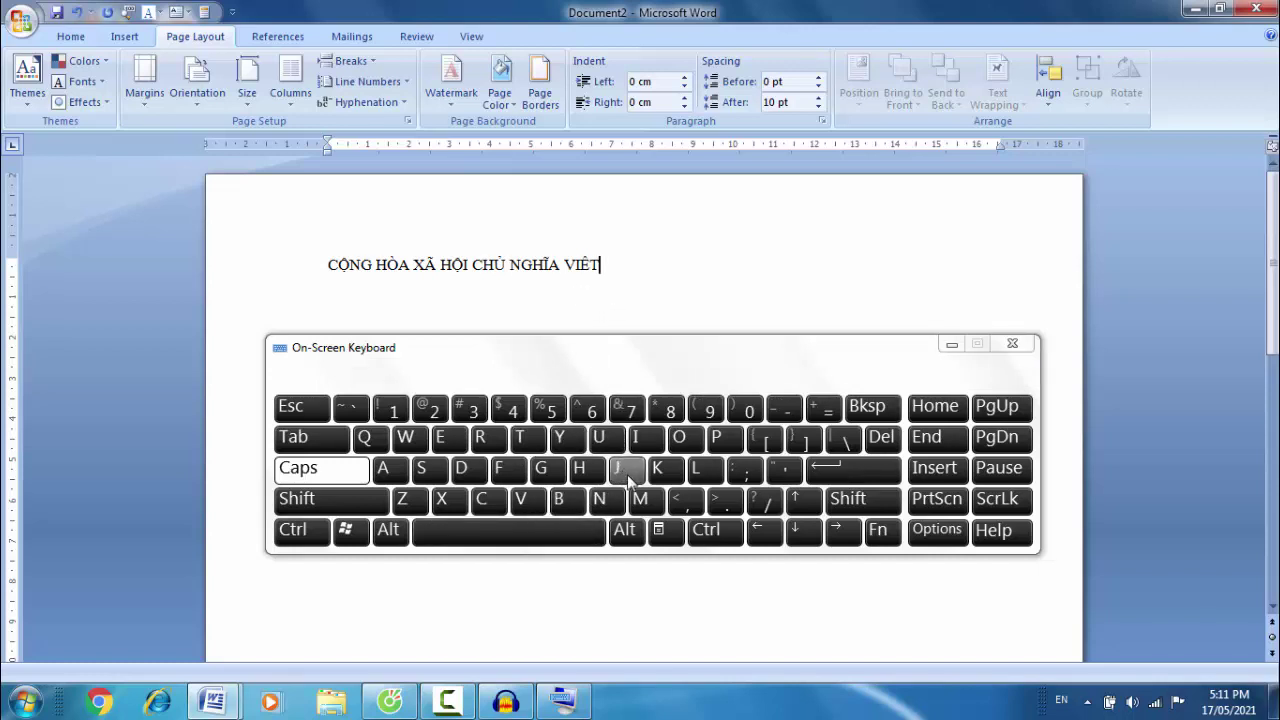
pyautogui.click(591, 540)
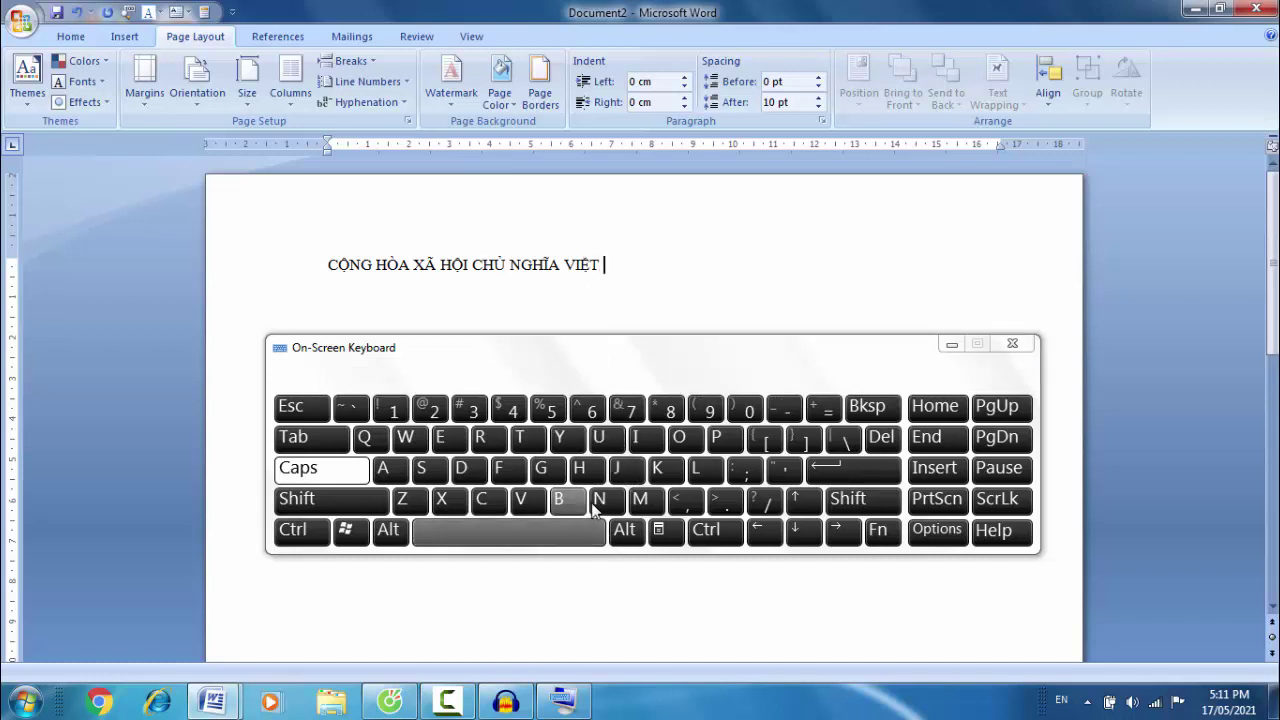
pyautogui.click(599, 499)
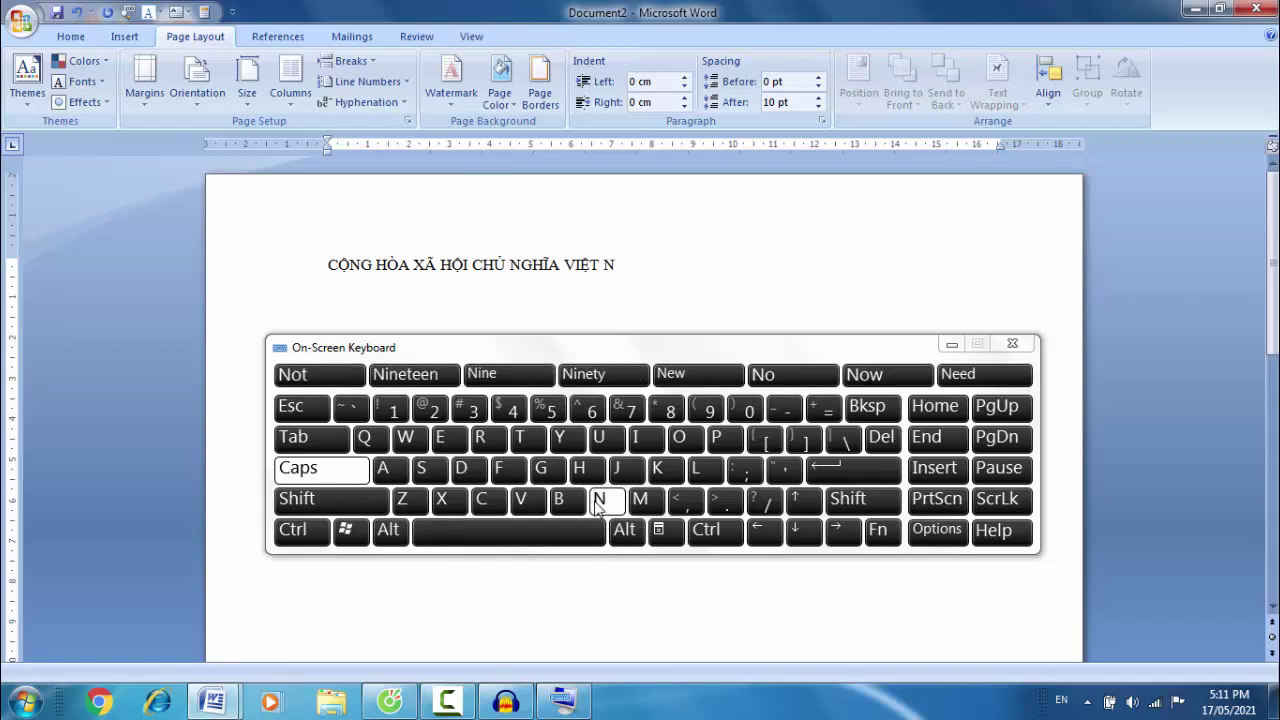
pyautogui.click(385, 470)
pyautogui.click(640, 499)
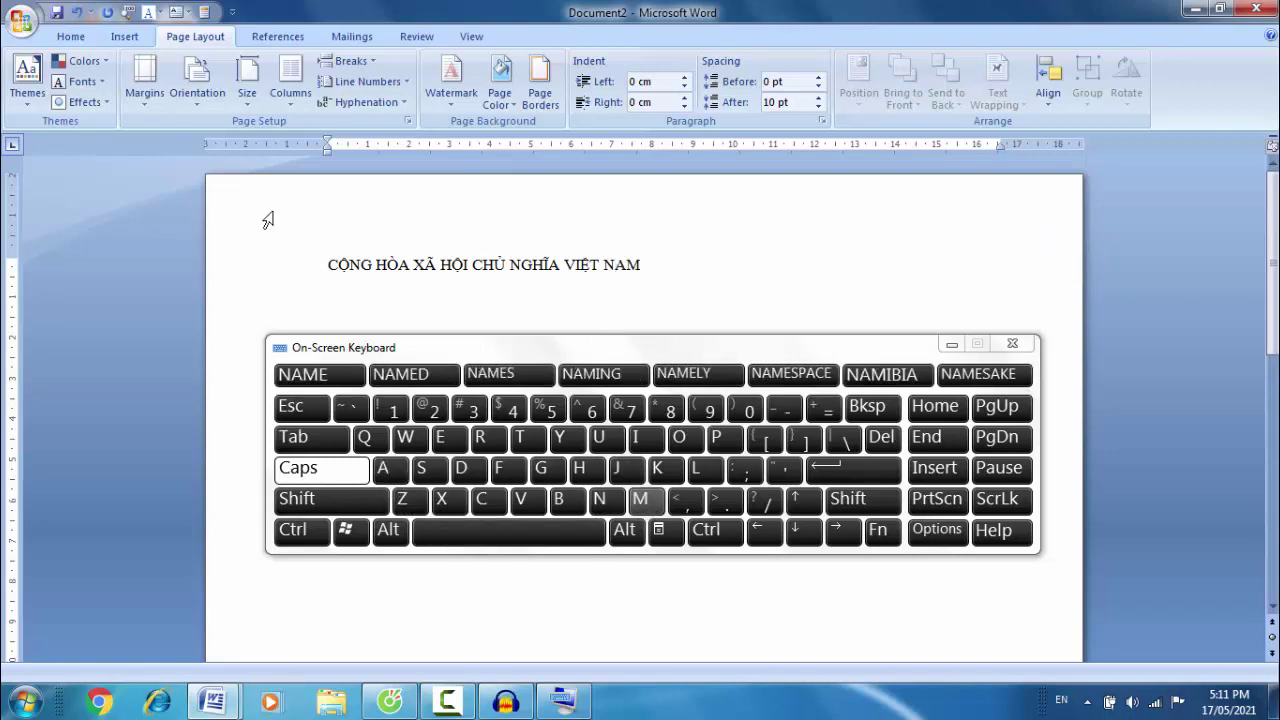
# Make the line "CỘNG HÒA XÃ HỘI CHỦ NGHĨA VIỆT NAM" bold and set its font size to 14
pyautogui.click(84, 36)
pyautogui.moveTo(328, 264); pyautogui.dragTo(669, 263)
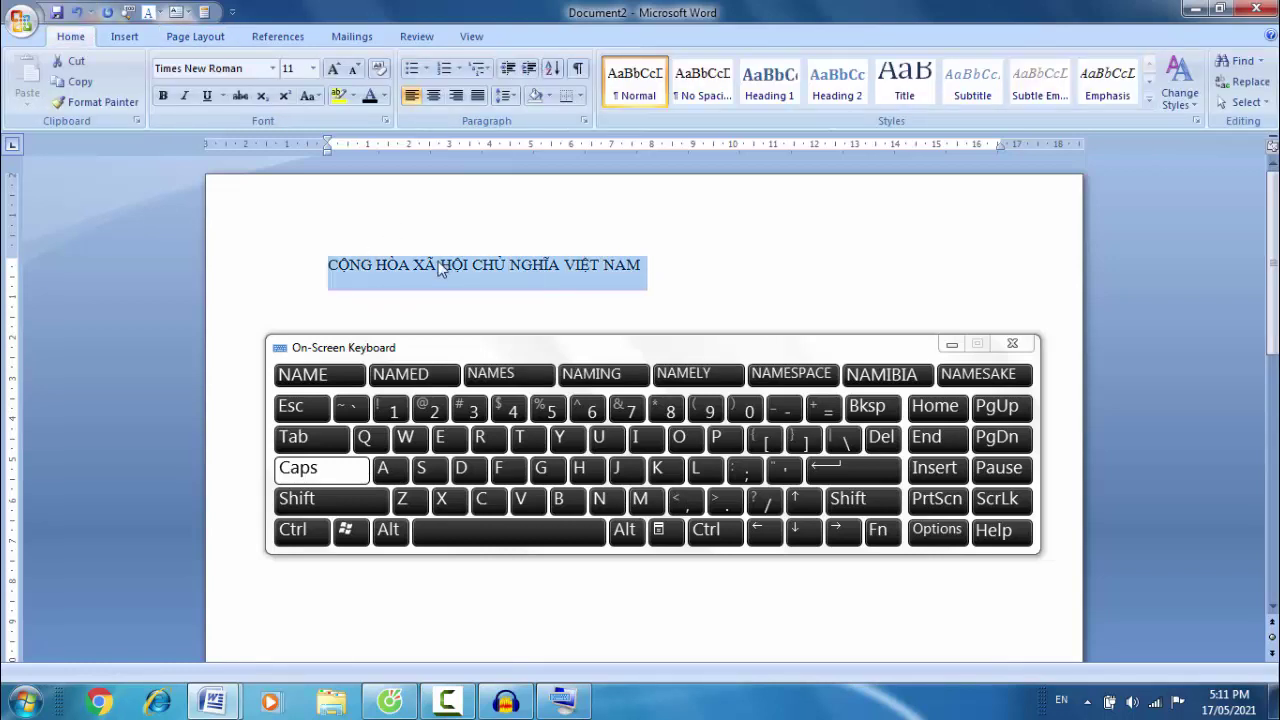
pyautogui.click(163, 96)
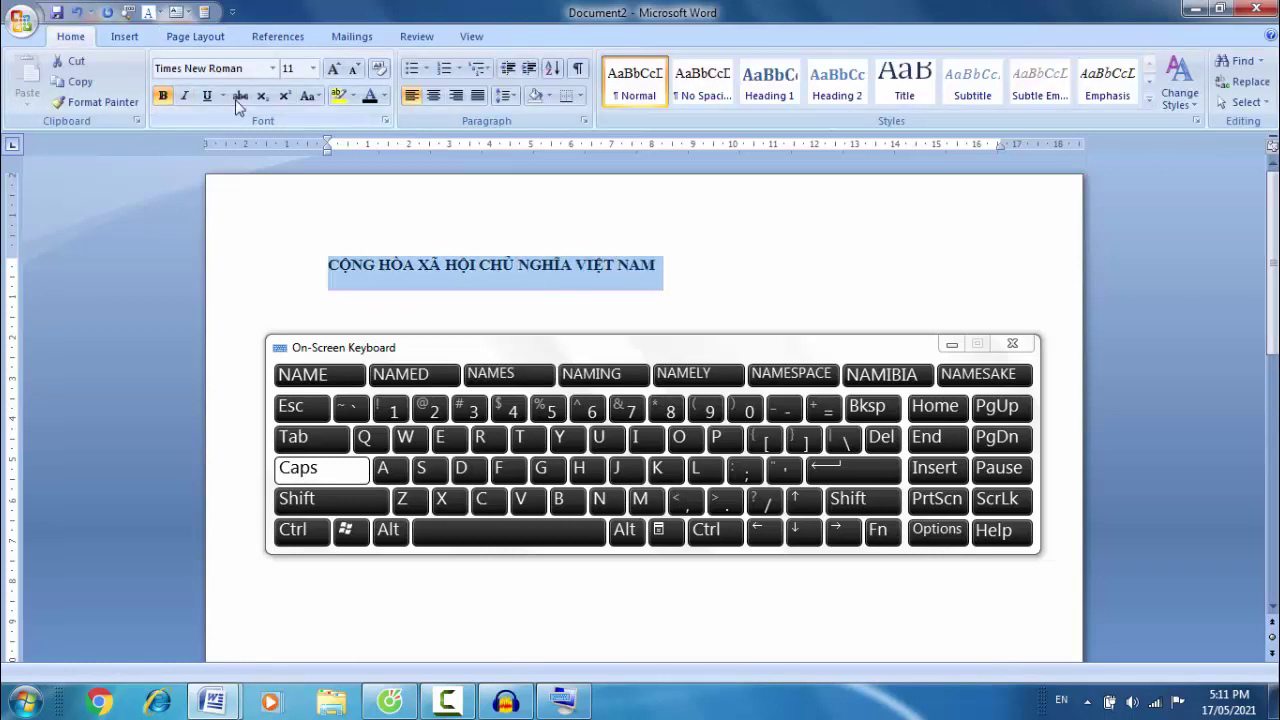
pyautogui.click(312, 68)
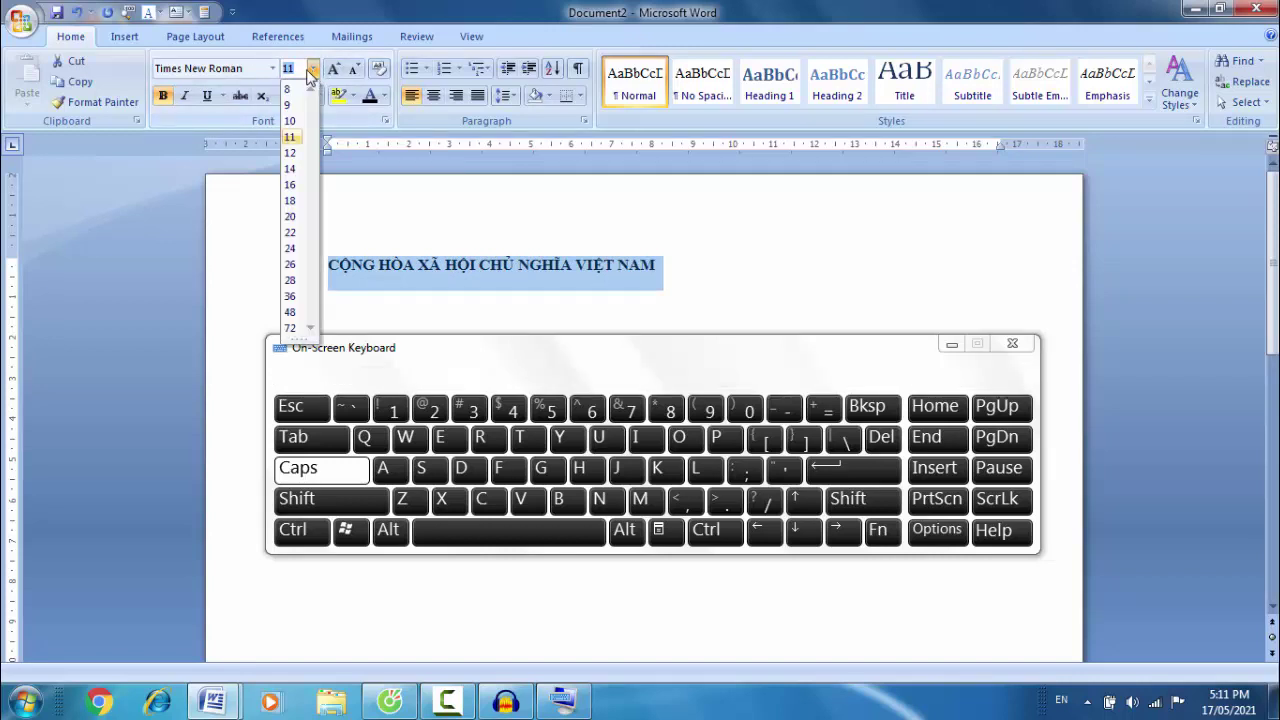
pyautogui.click(291, 169)
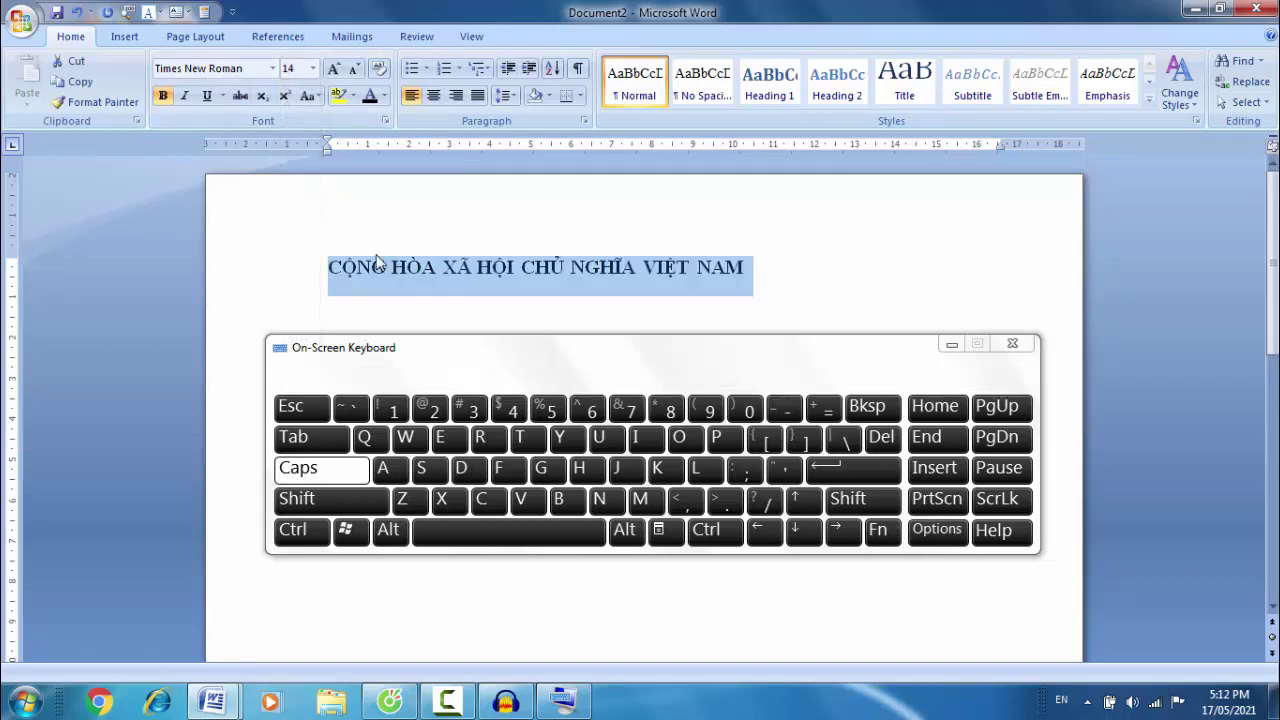
# Apply the Times New Roman font to the selected heading line and centre it
pyautogui.click(272, 68)
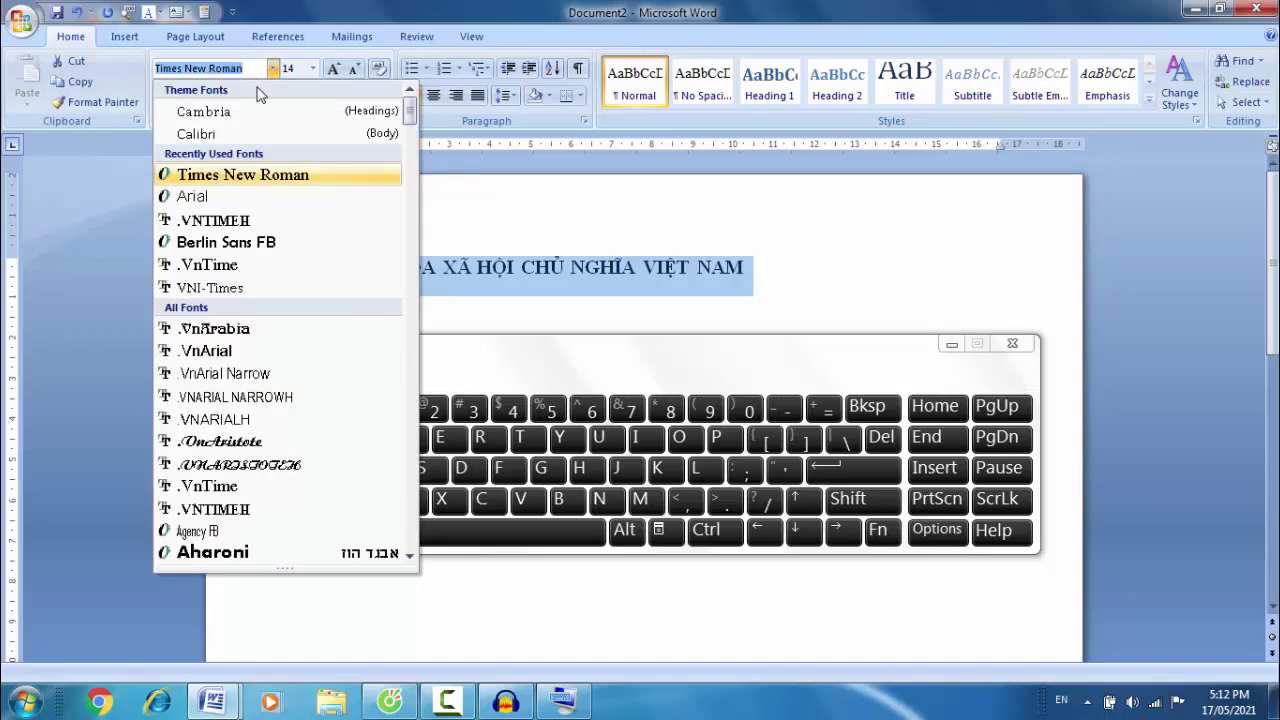
pyautogui.click(322, 174)
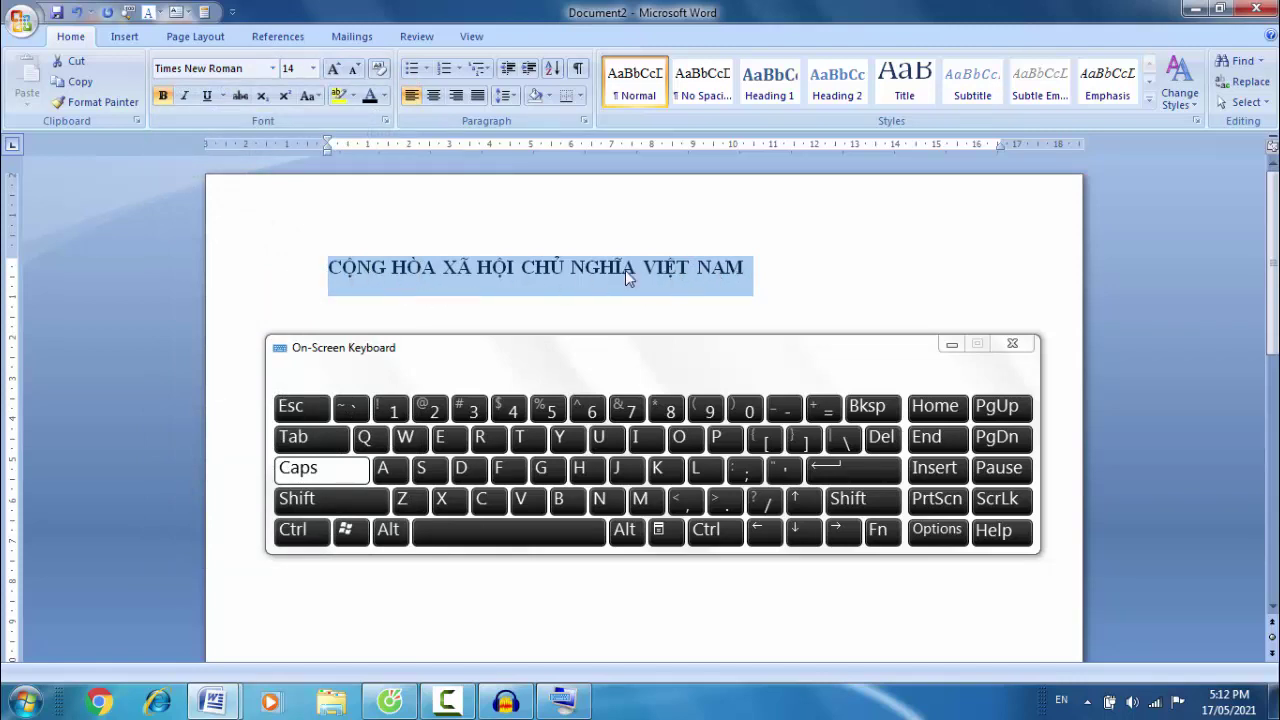
pyautogui.click(433, 95)
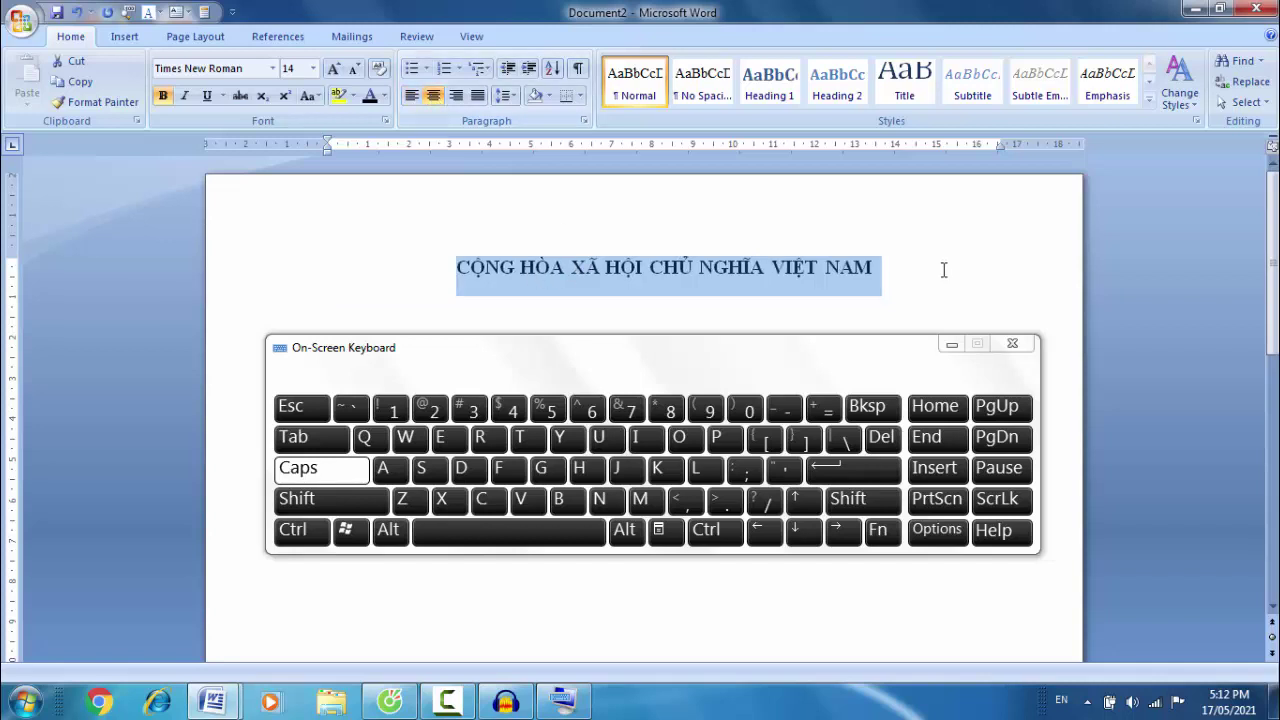
# Start a new line below the heading with the word "Độc" and a space, using Telex and a capital only for the Đ
pyautogui.click(876, 280)
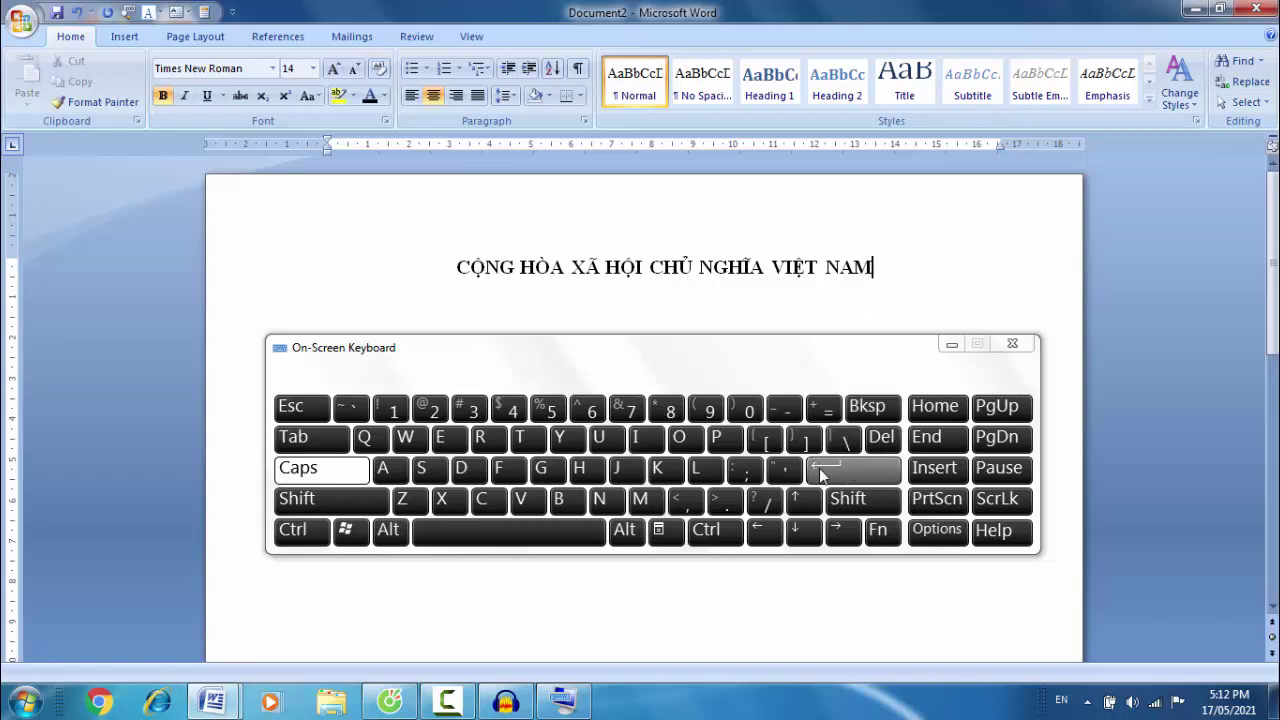
pyautogui.click(859, 469)
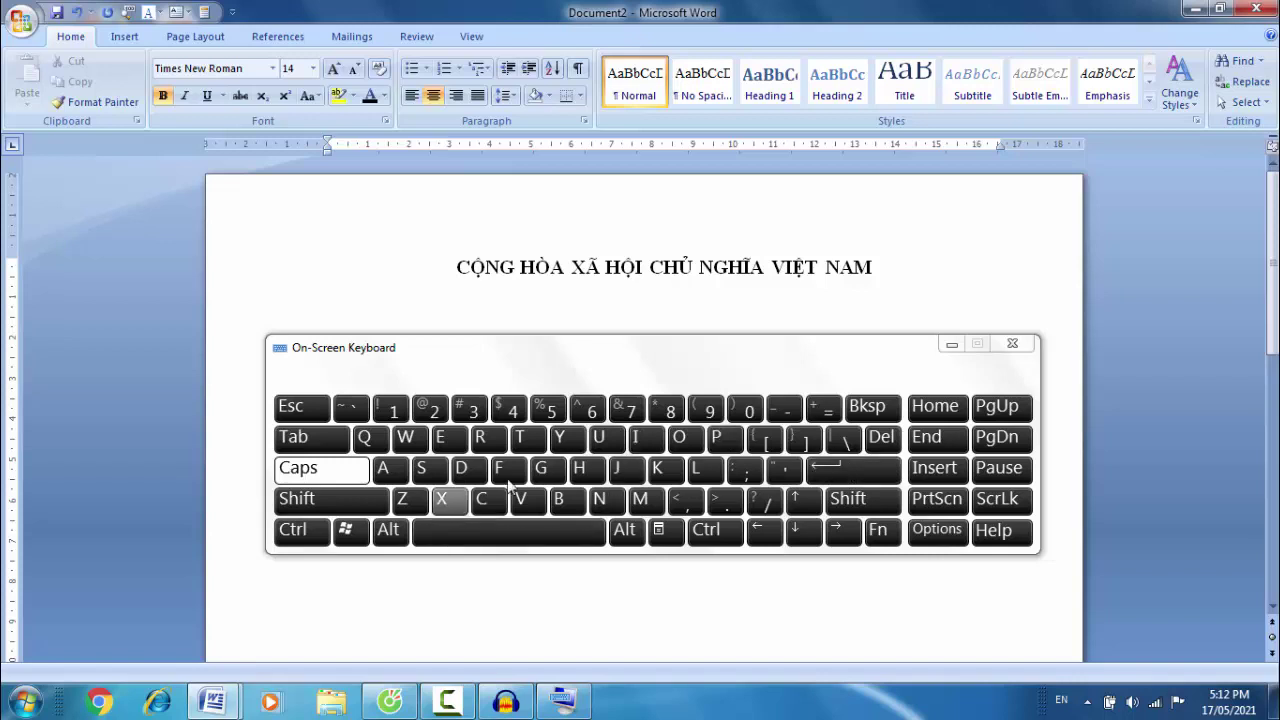
pyautogui.click(466, 469)
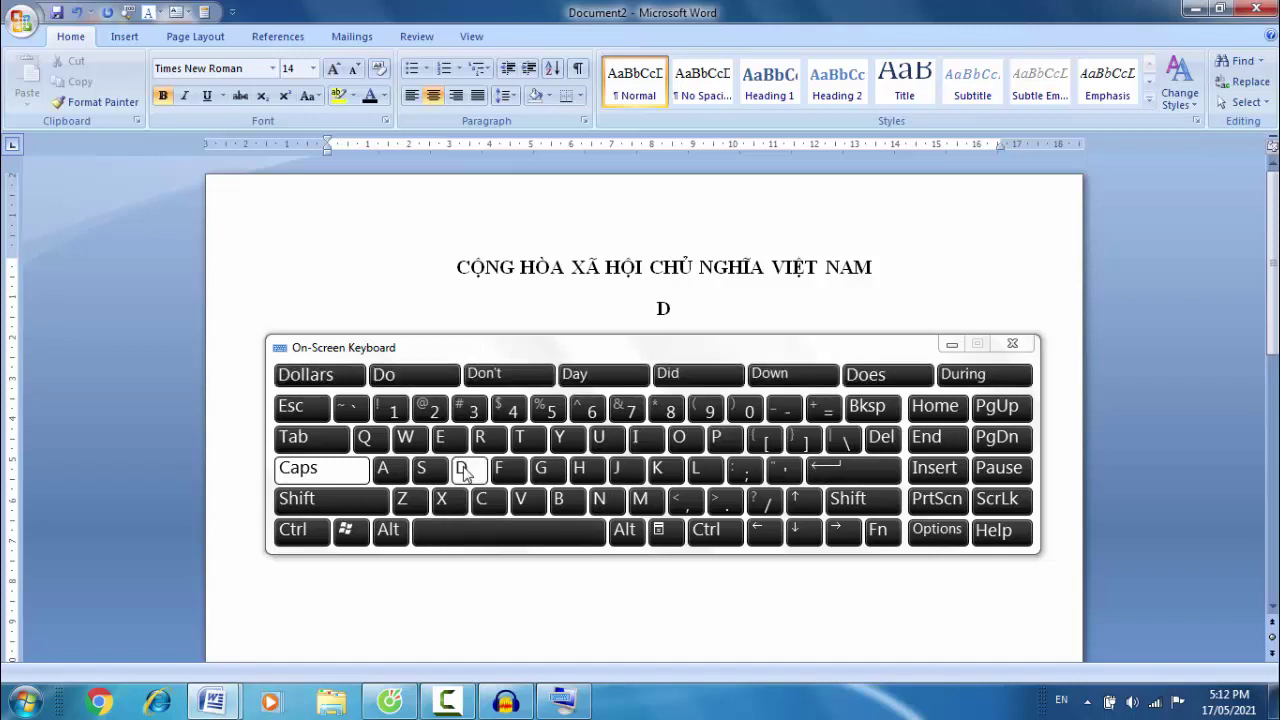
pyautogui.click(466, 469)
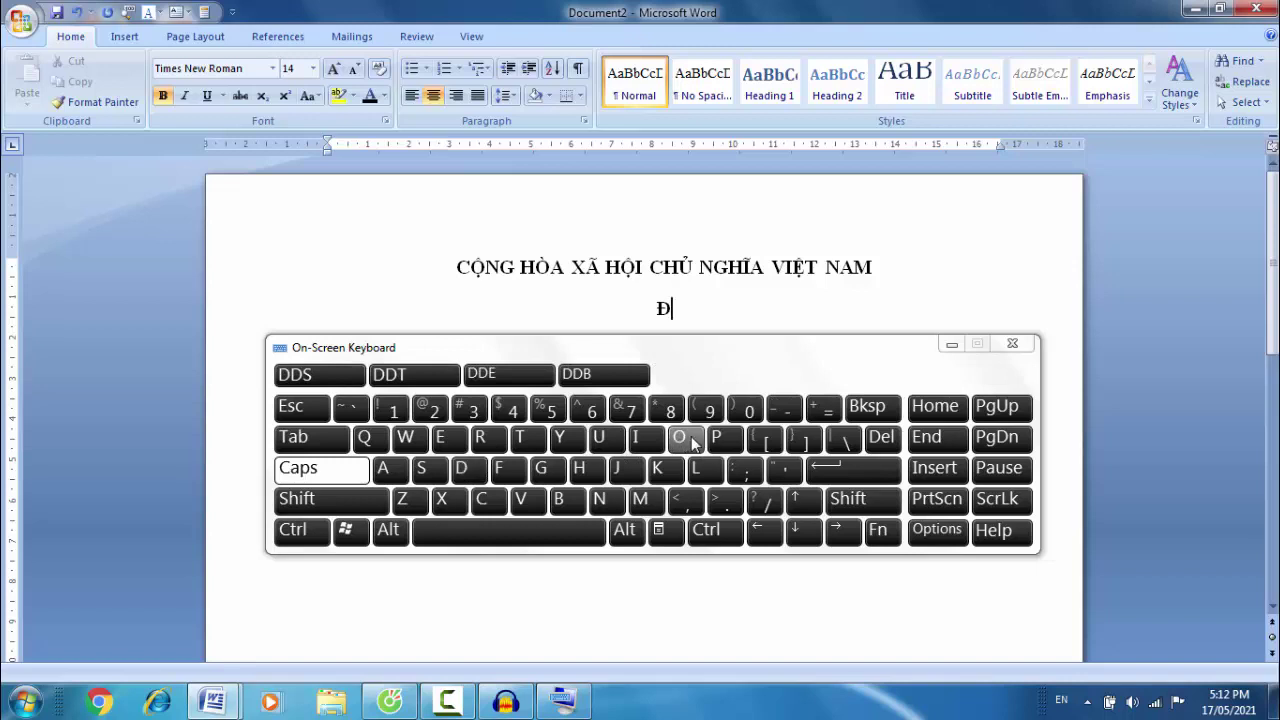
pyautogui.click(318, 470)
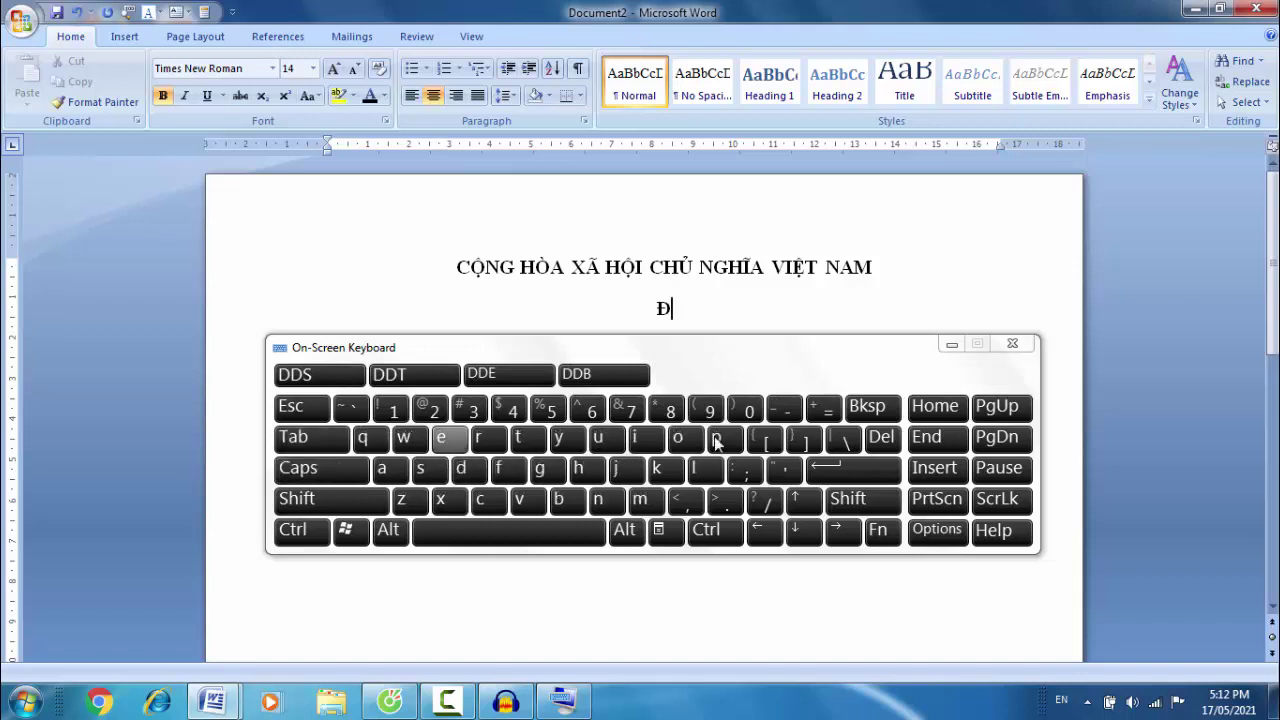
pyautogui.click(697, 445)
pyautogui.click(697, 445)
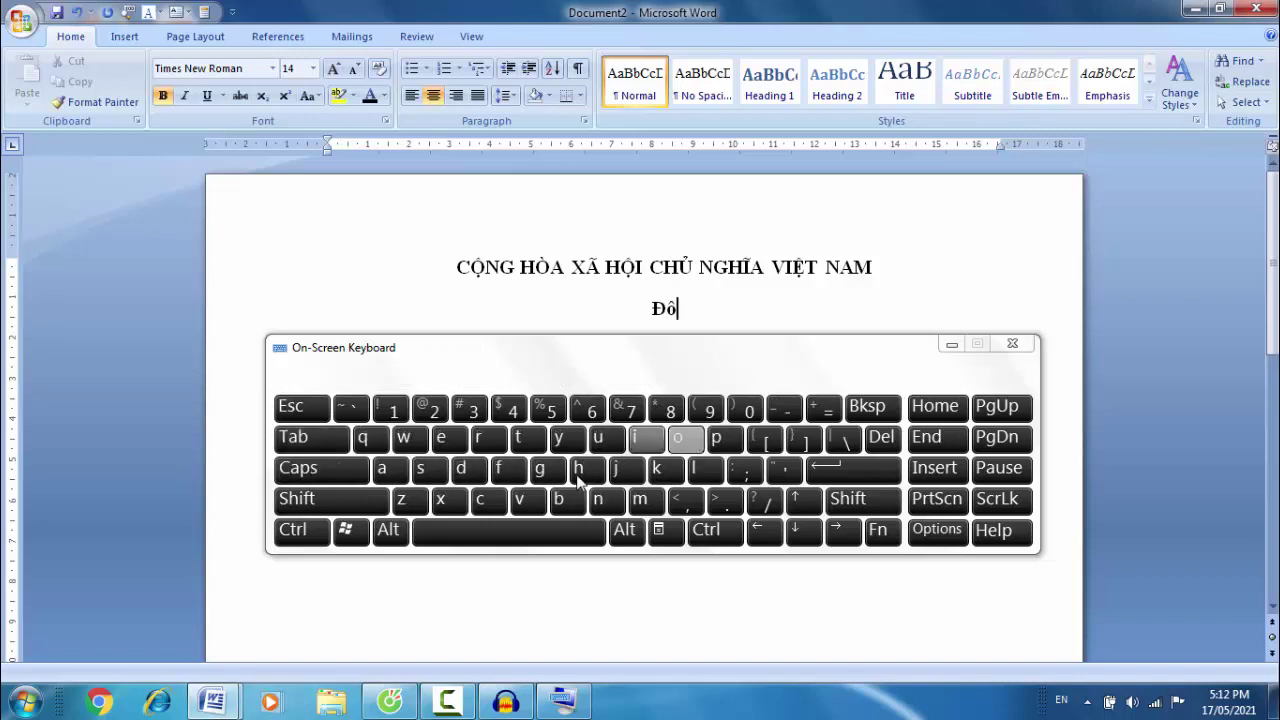
pyautogui.click(500, 504)
pyautogui.click(628, 468)
pyautogui.click(559, 528)
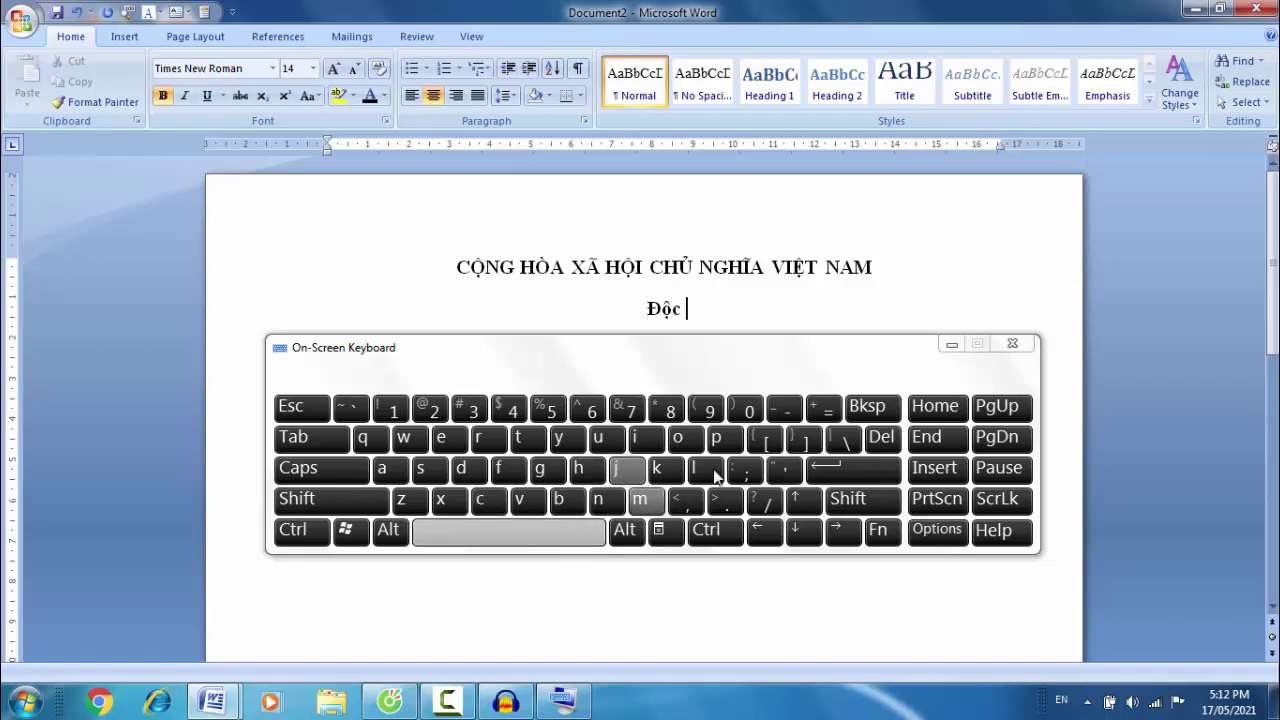
# Add the lowercase word "lập" and a space after "Độc", using Telex for the circumflex and dot-below marks
pyautogui.click(706, 472)
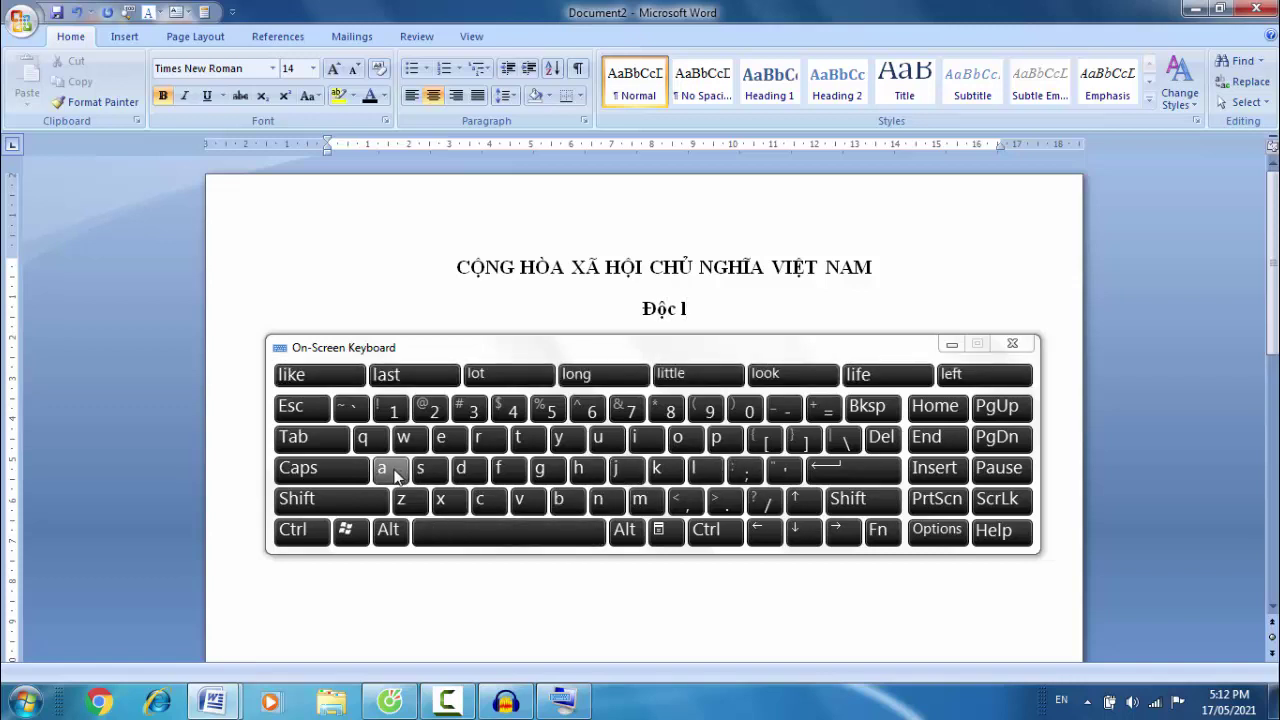
pyautogui.click(393, 472)
pyautogui.click(393, 472)
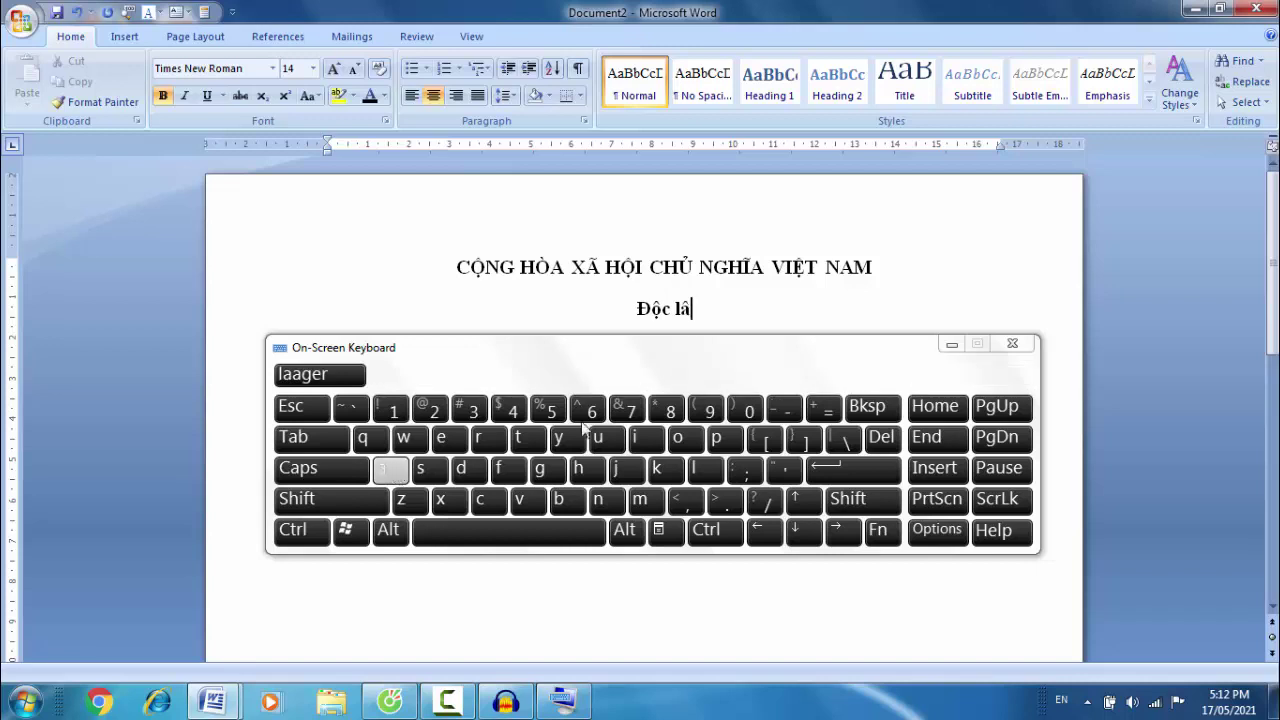
pyautogui.click(725, 443)
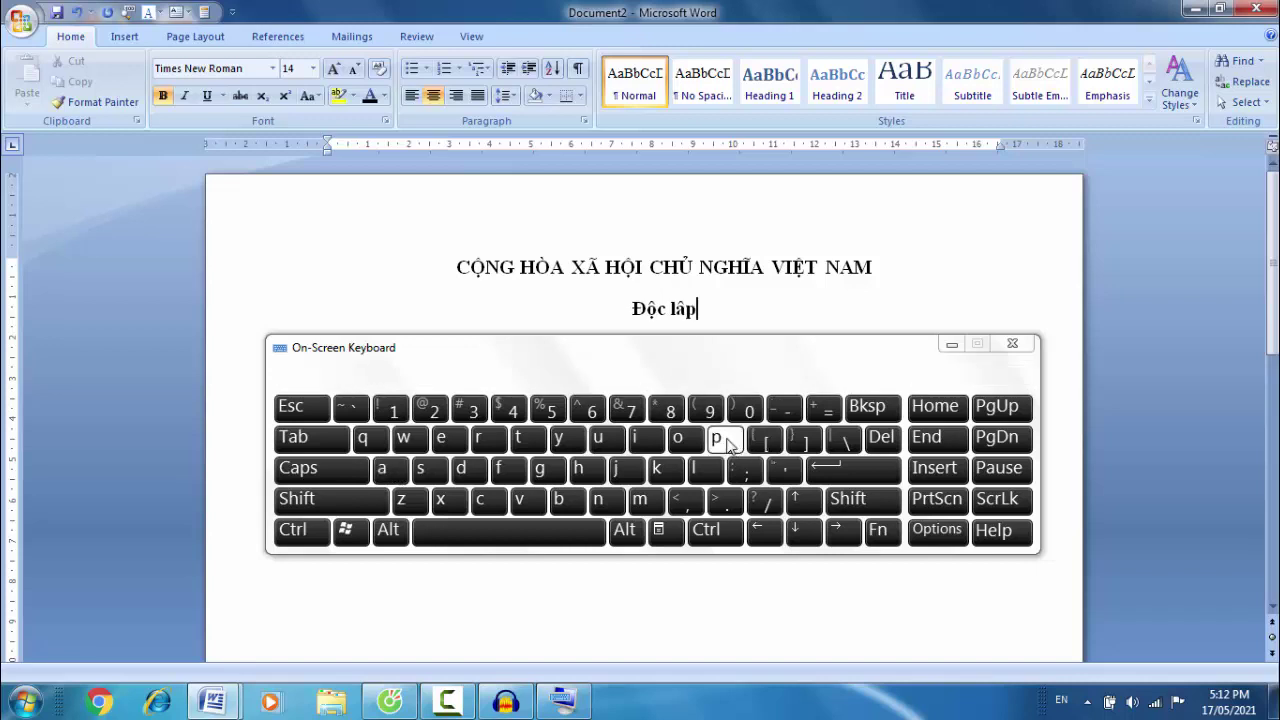
pyautogui.click(628, 468)
pyautogui.click(522, 535)
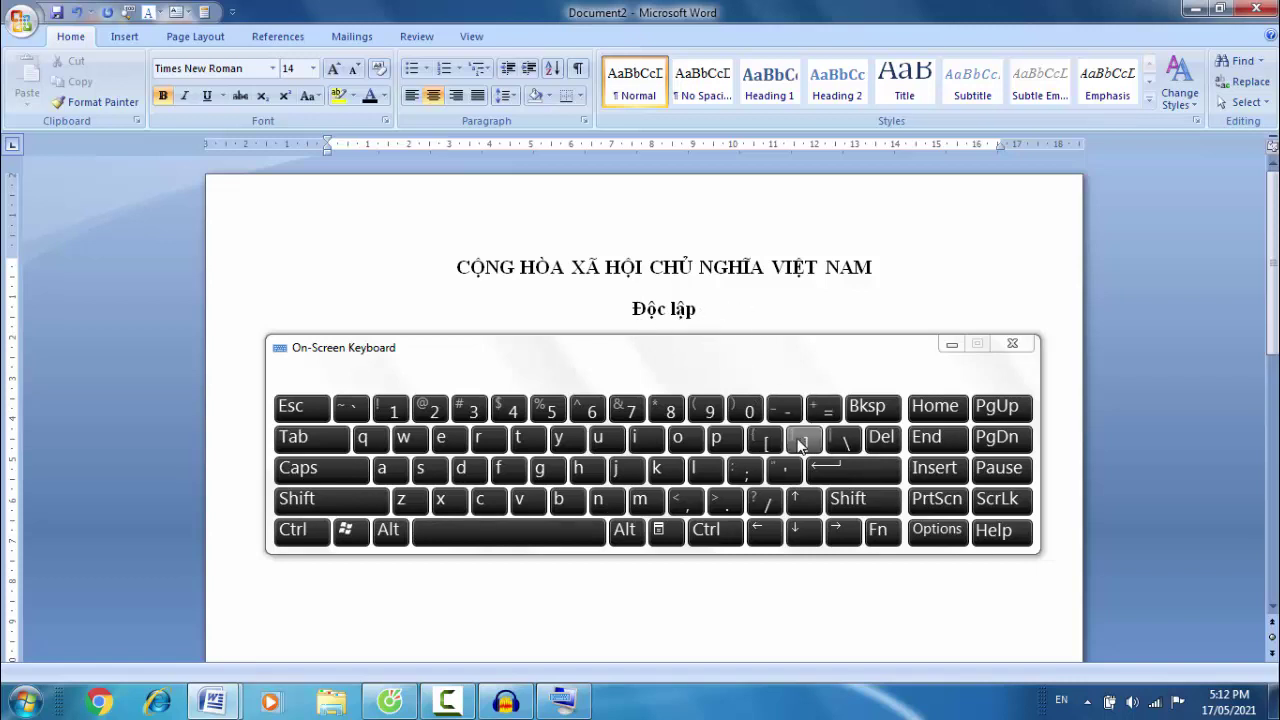
# Add a hyphen and a space after "Độc lập", and switch on a single capital for the next word
pyautogui.click(787, 411)
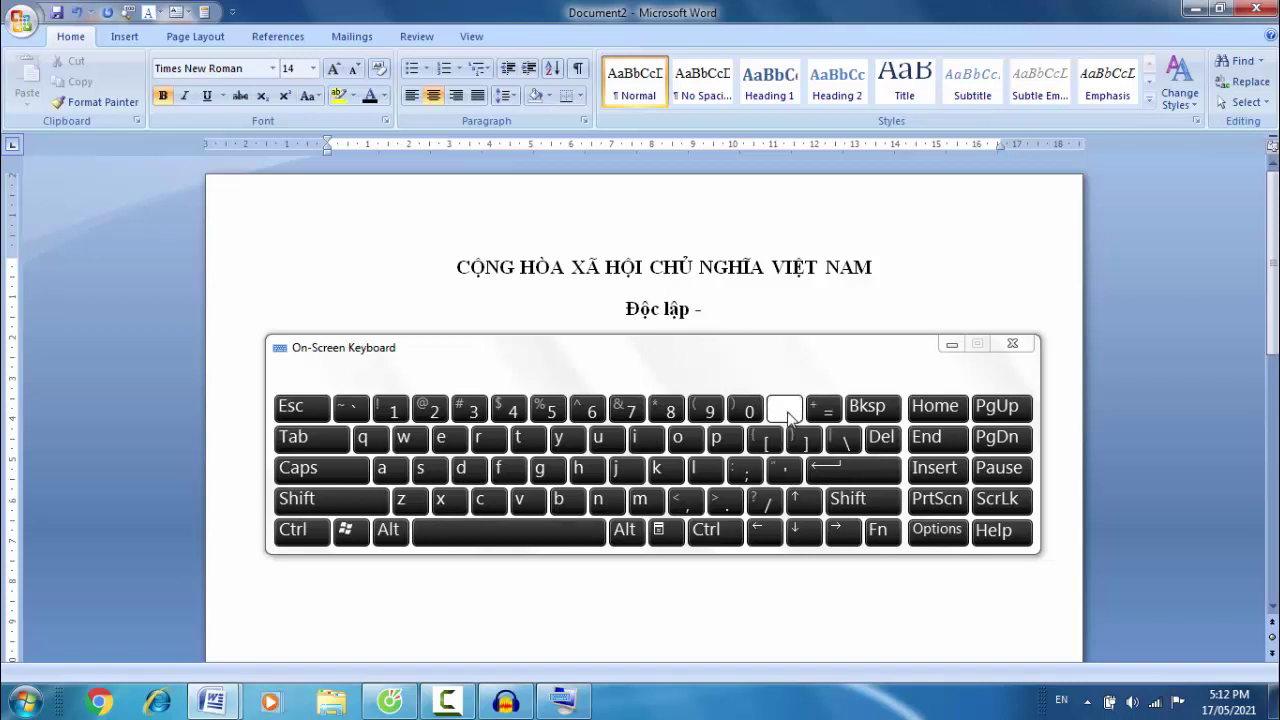
pyautogui.click(490, 540)
pyautogui.click(335, 500)
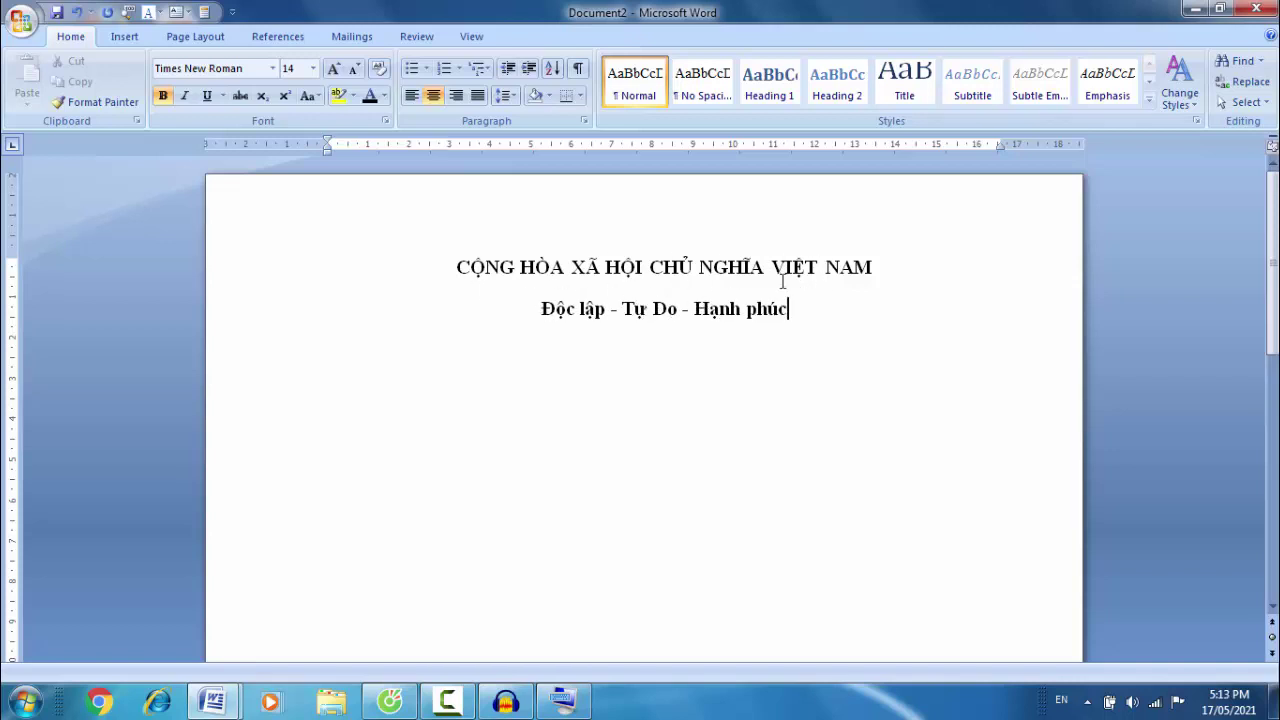
# Set the line spacing of both heading lines to 1.0
pyautogui.moveTo(458, 266); pyautogui.dragTo(808, 349)
pyautogui.click(808, 349)
pyautogui.moveTo(457, 267); pyautogui.dragTo(900, 317)
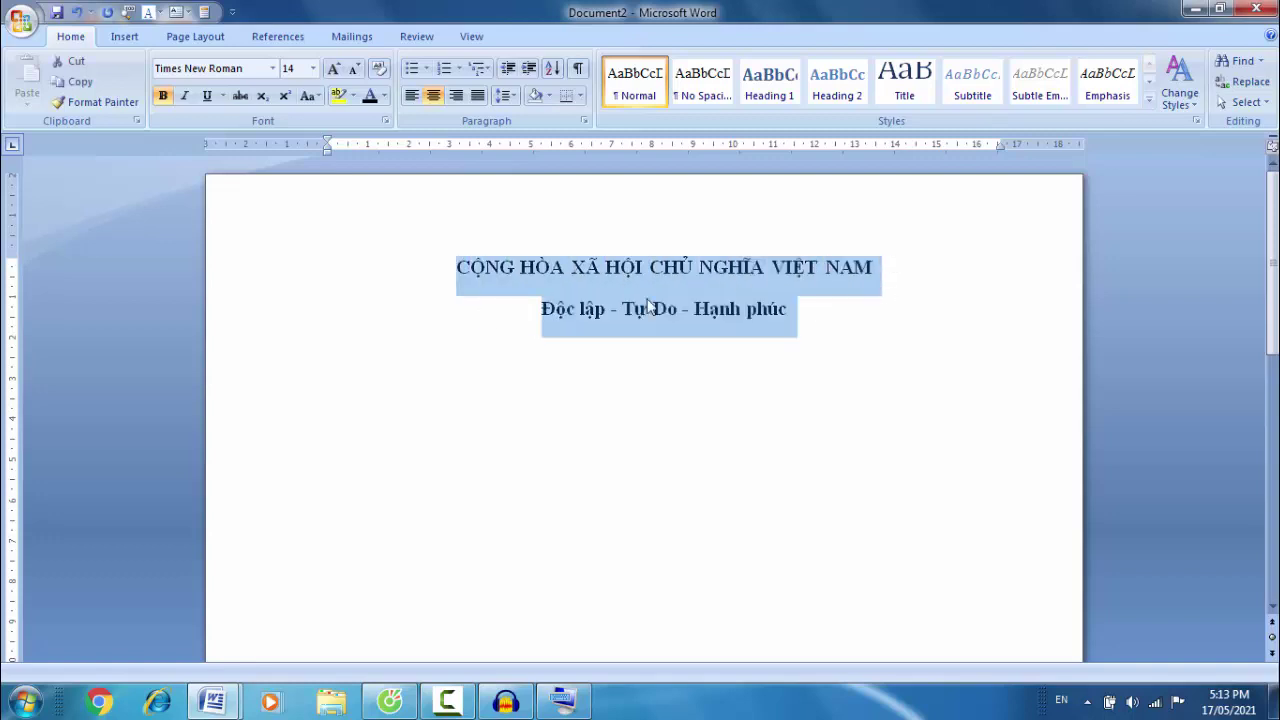
pyautogui.click(514, 96)
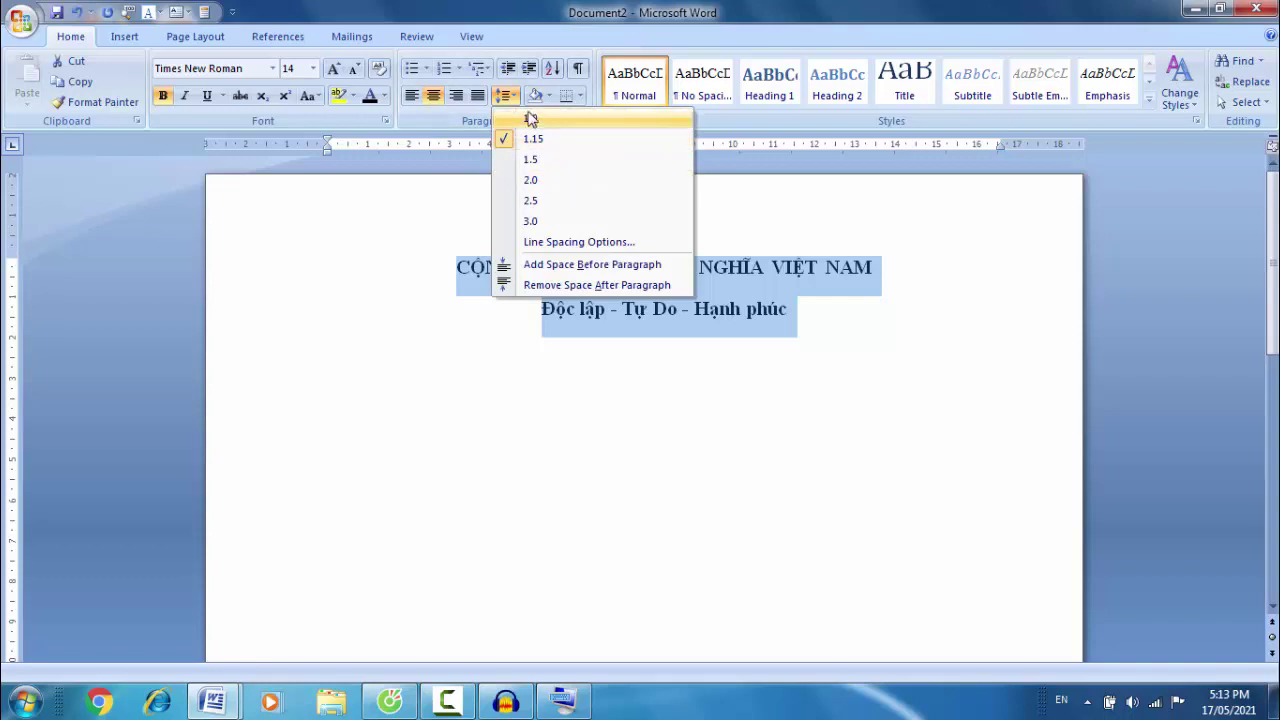
pyautogui.click(506, 119)
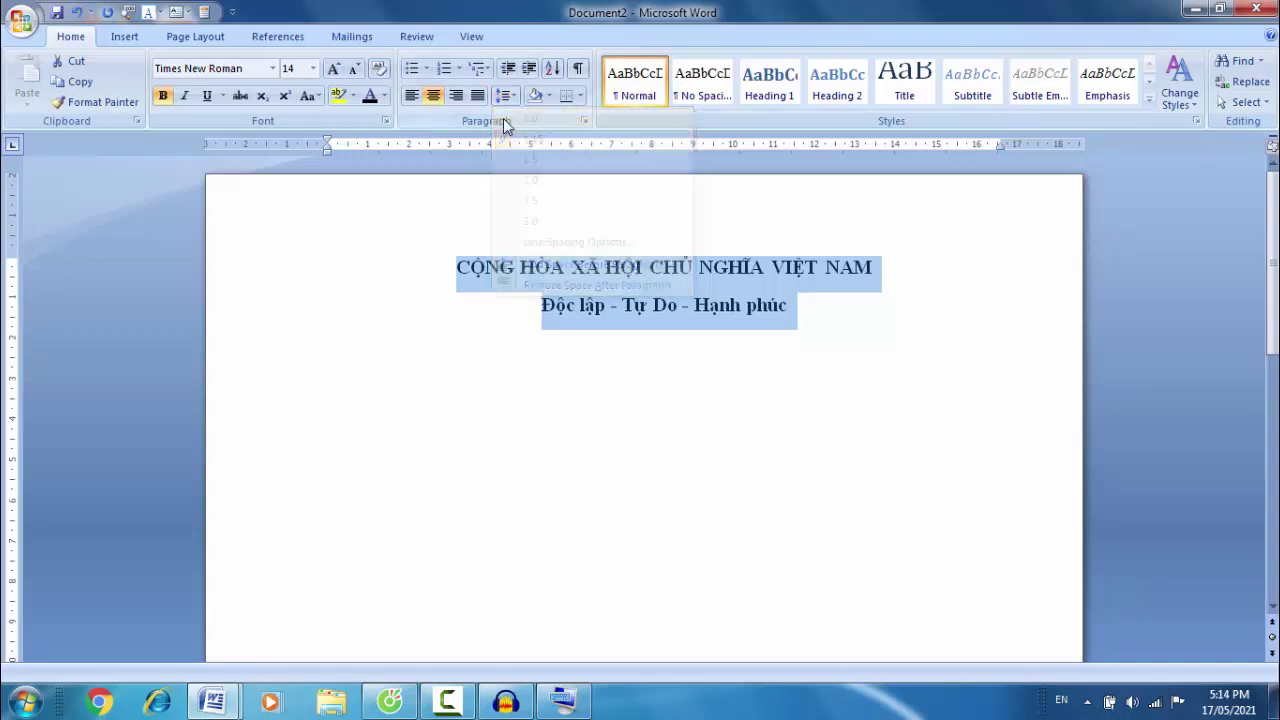
# Set the spacing after both heading paragraphs to 0 pt and place the cursor at the end of the second line
pyautogui.click(584, 121)
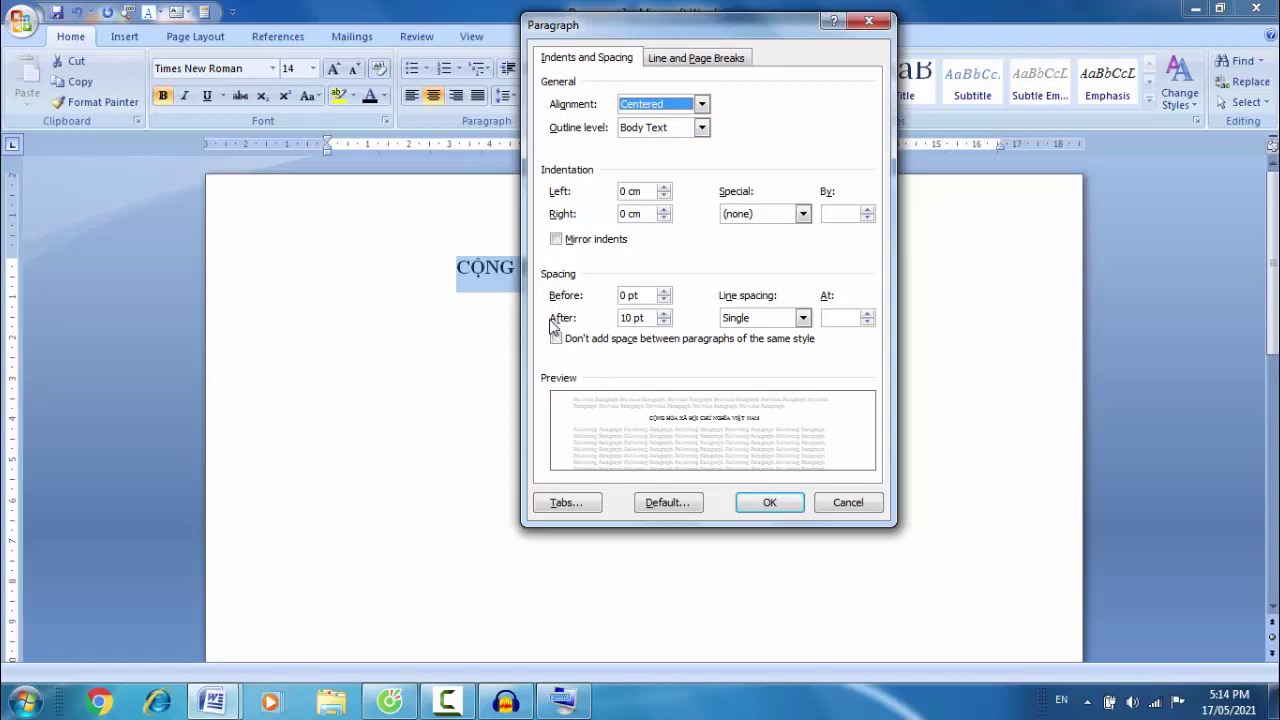
pyautogui.click(664, 322)
pyautogui.click(664, 322)
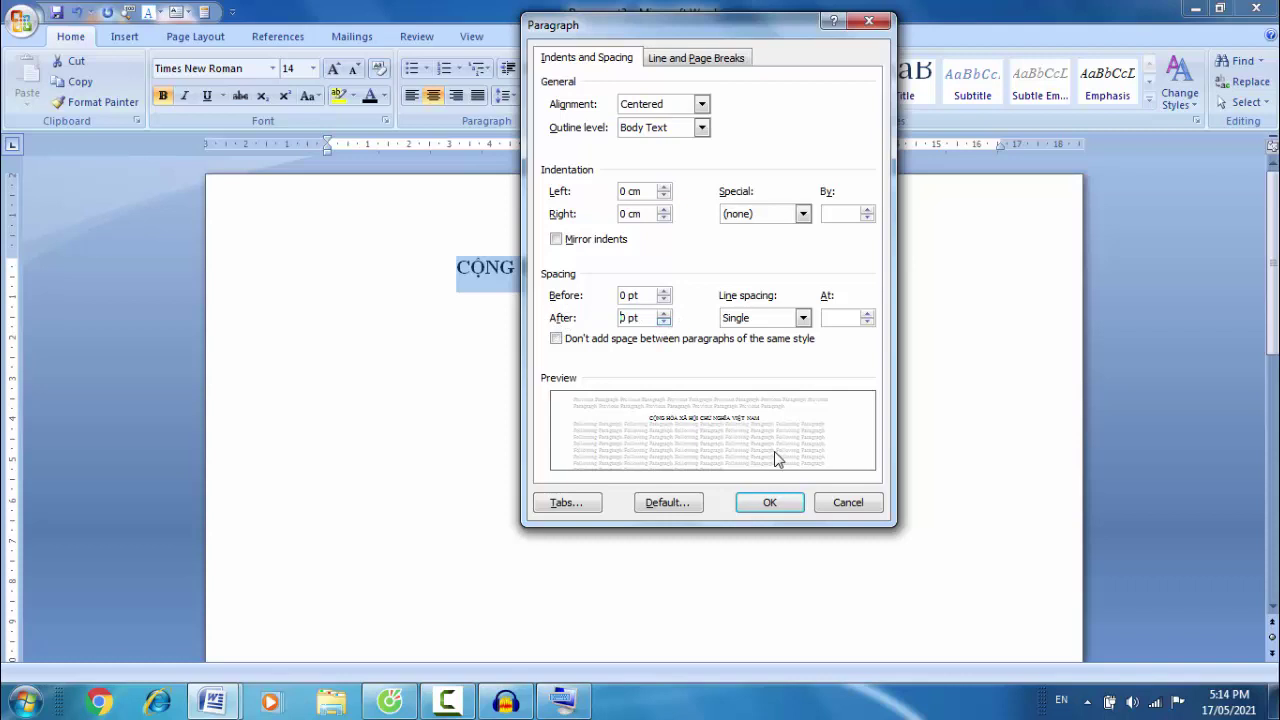
pyautogui.click(766, 503)
pyautogui.click(733, 292)
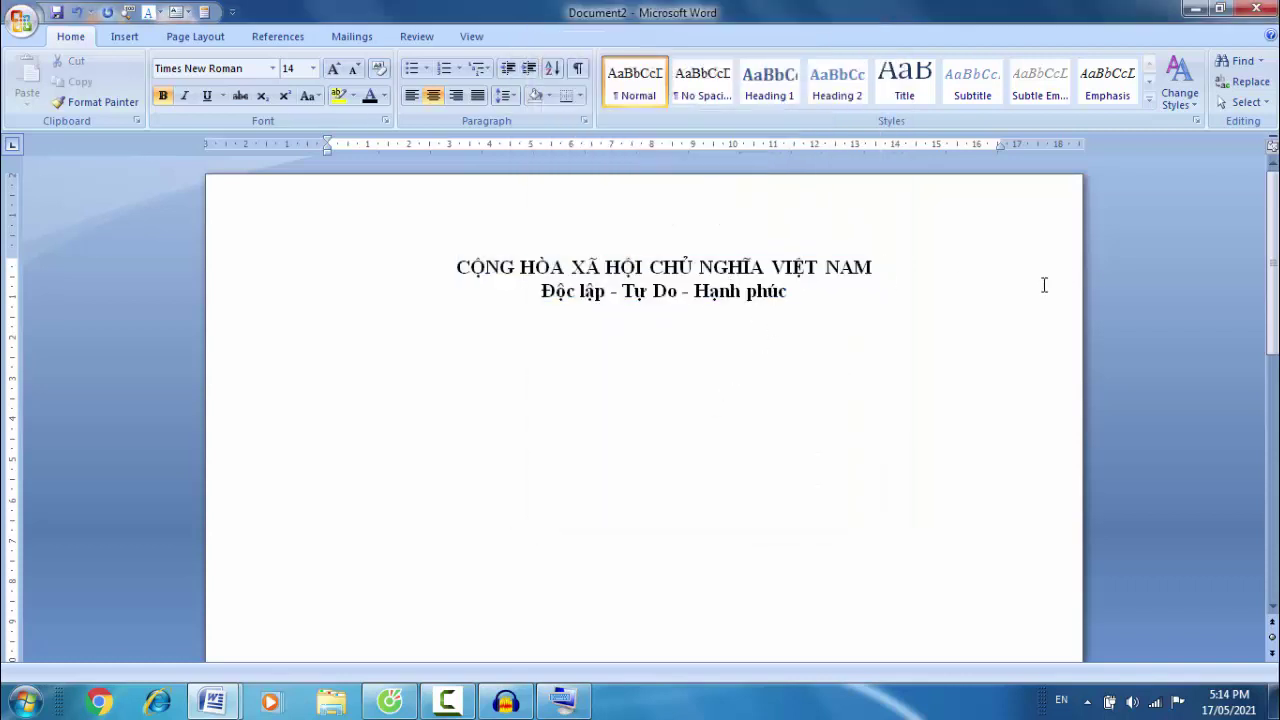
pyautogui.press('End')
# Draw a straight horizontal line about 5.9 cm long directly beneath "Độc lập - Tự Do - Hạnh phúc"
pyautogui.click(124, 37)
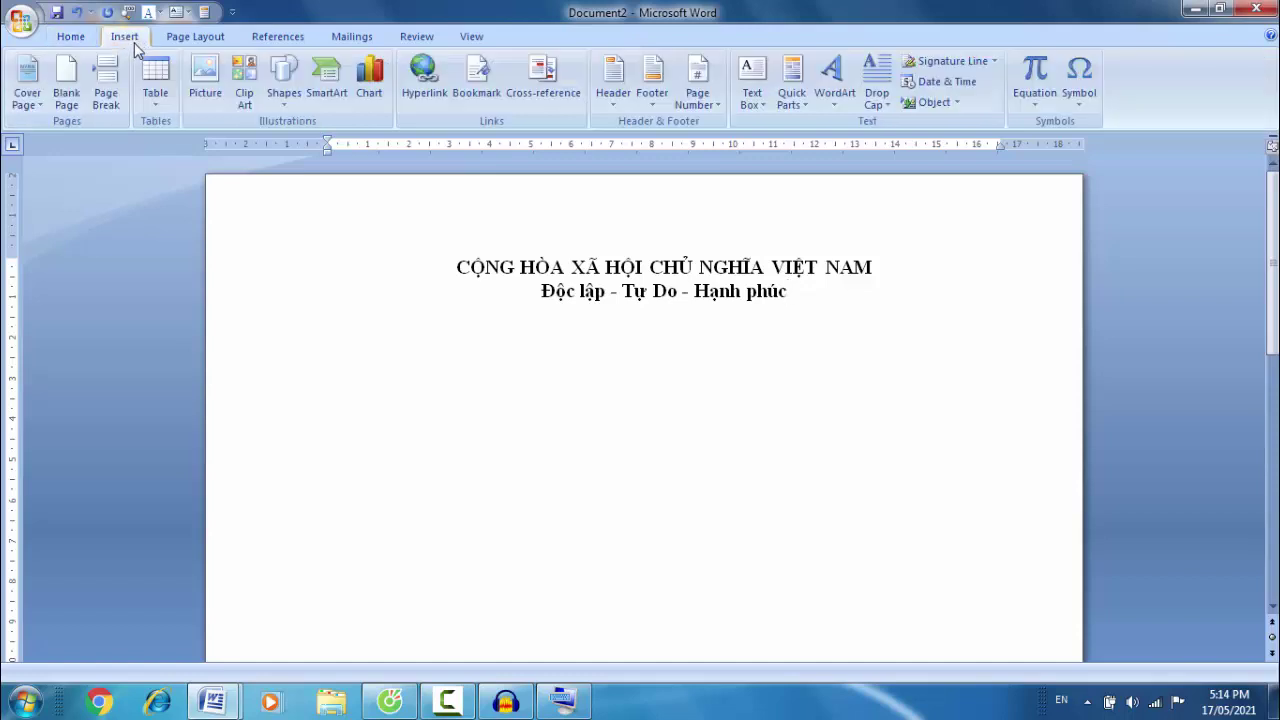
pyautogui.click(84, 37)
pyautogui.click(122, 38)
pyautogui.click(287, 84)
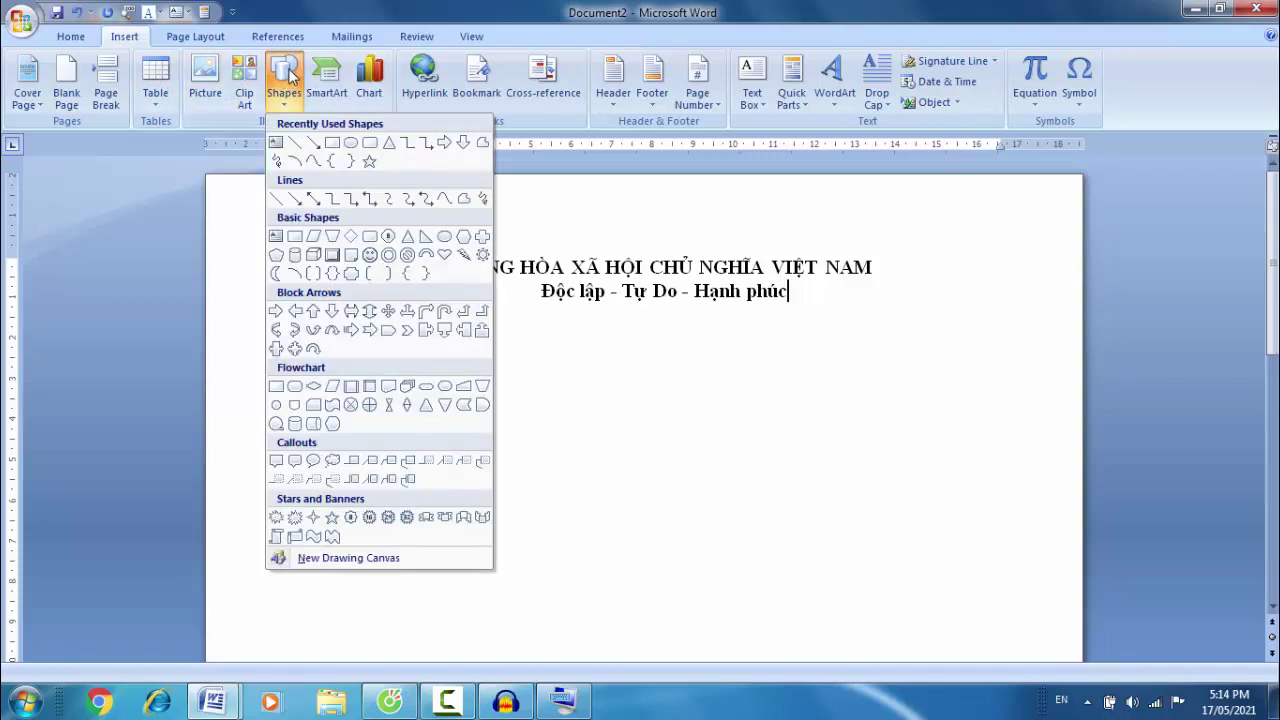
pyautogui.click(294, 144)
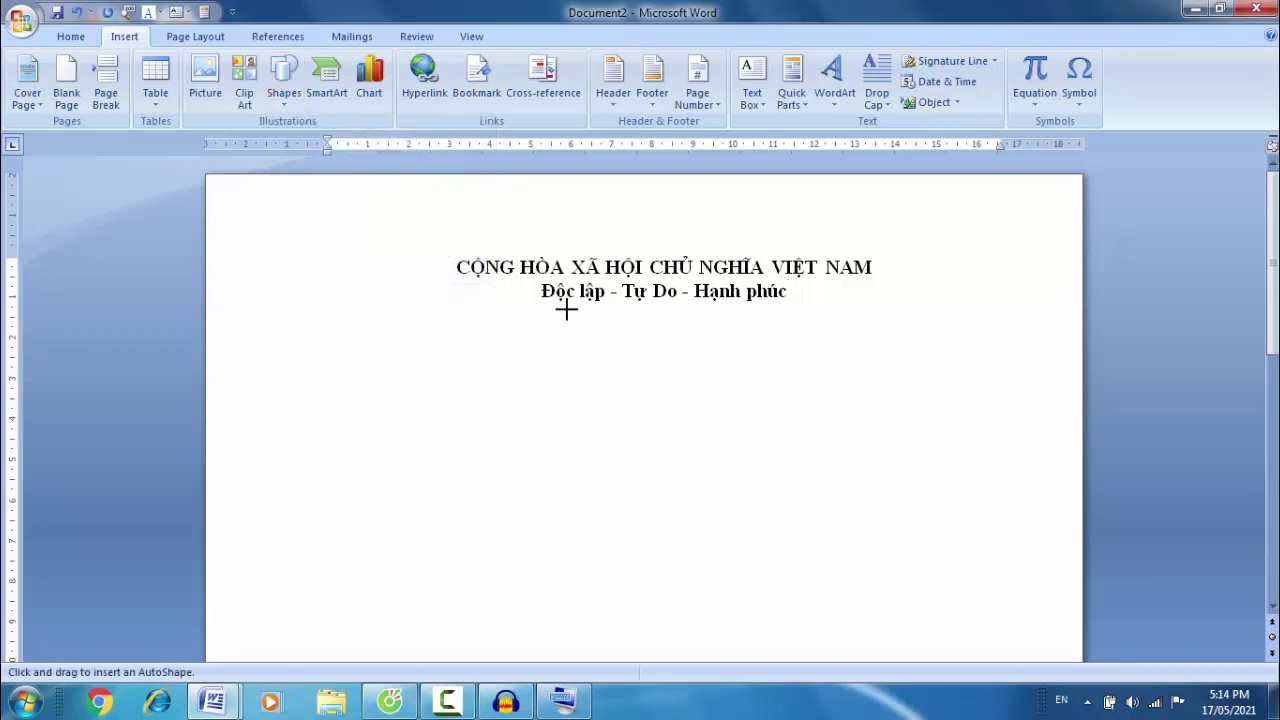
pyautogui.moveTo(543, 303); pyautogui.dragTo(785, 302)
pyautogui.click(760, 310)
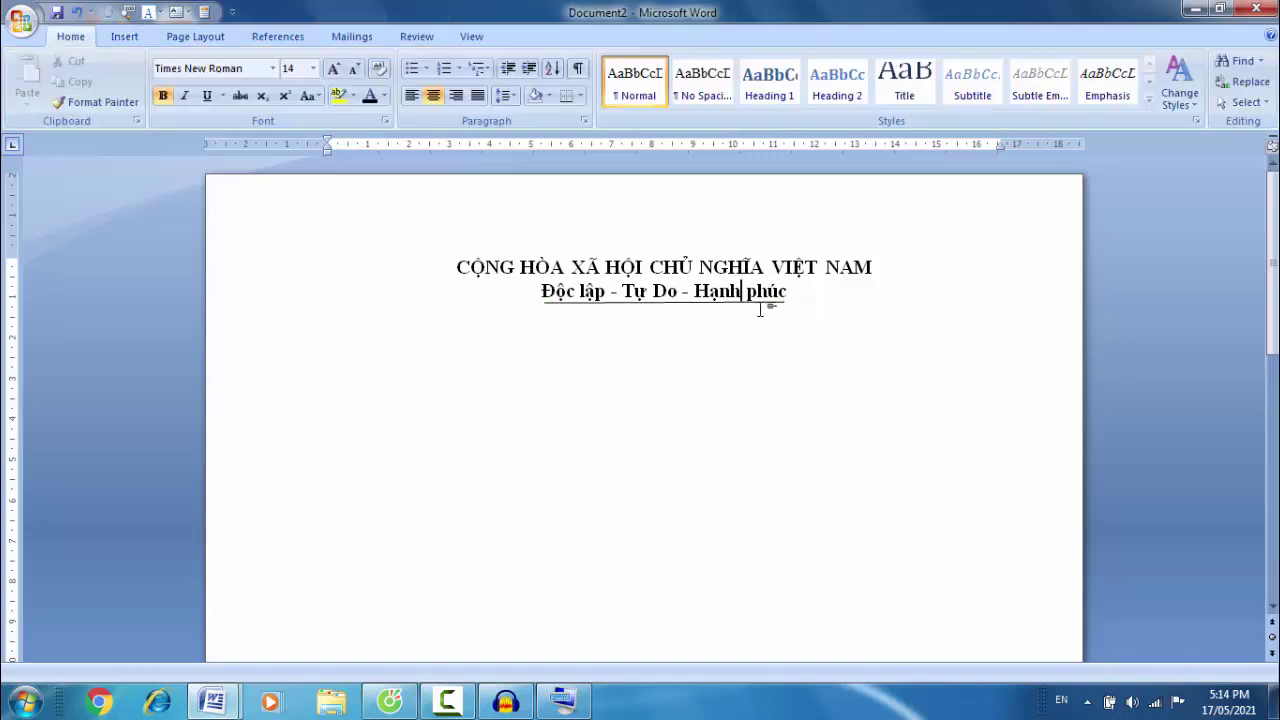
pyautogui.click(786, 302)
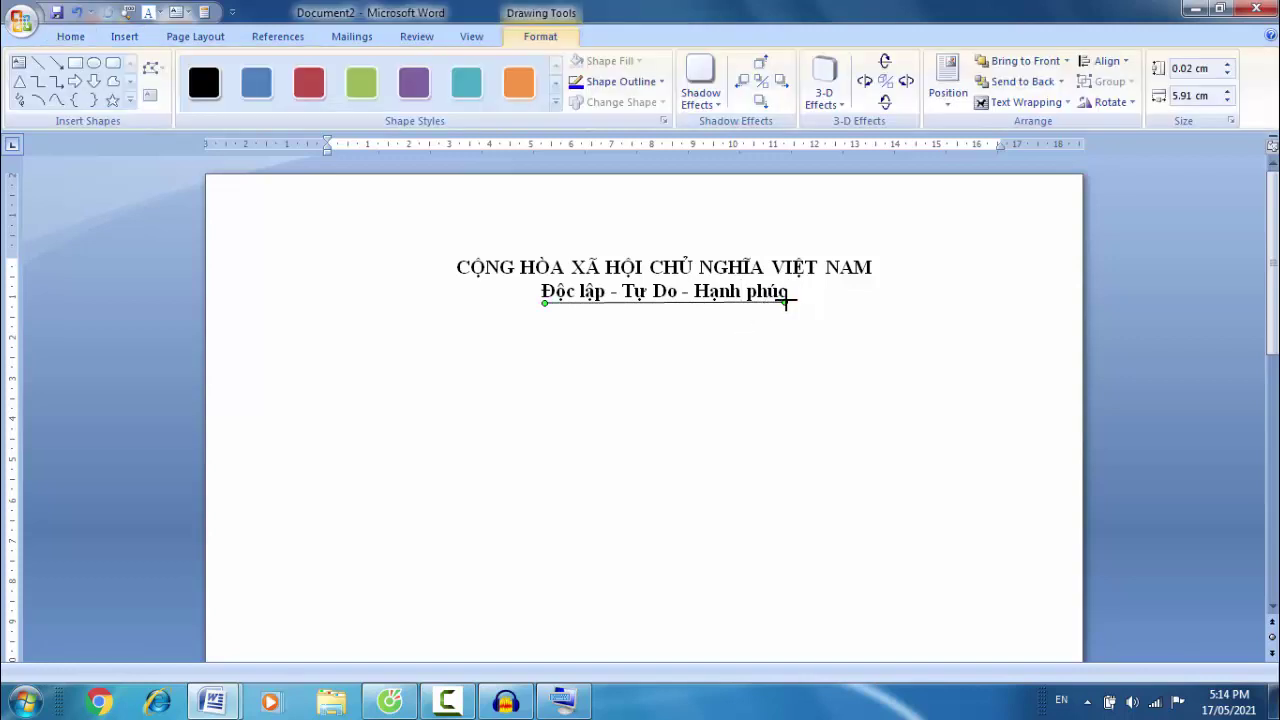
pyautogui.click(792, 320)
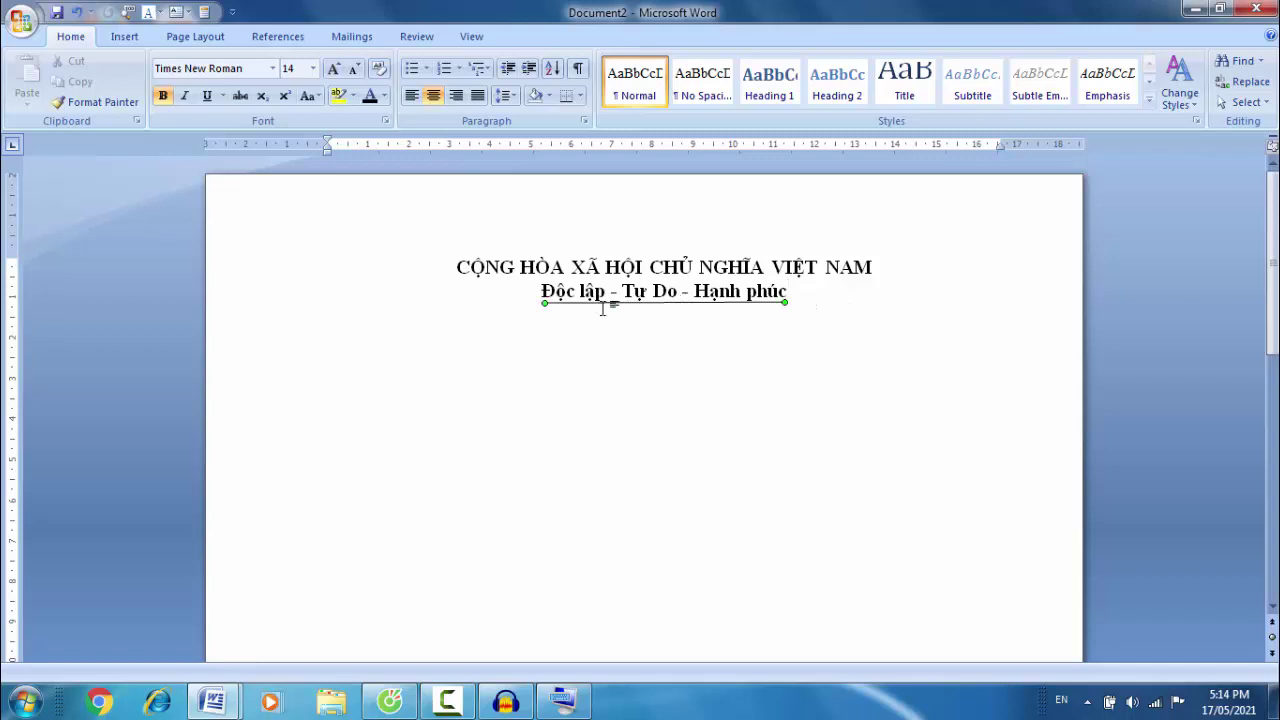
pyautogui.click(606, 303)
# Enter the capitalized title "ĐƠN XIN NGHỈ PHÉP" below the motto, leaving two blank lines between them
pyautogui.click(813, 296)
pyautogui.press('Return')
pyautogui.write('ĐƠN XIN ')
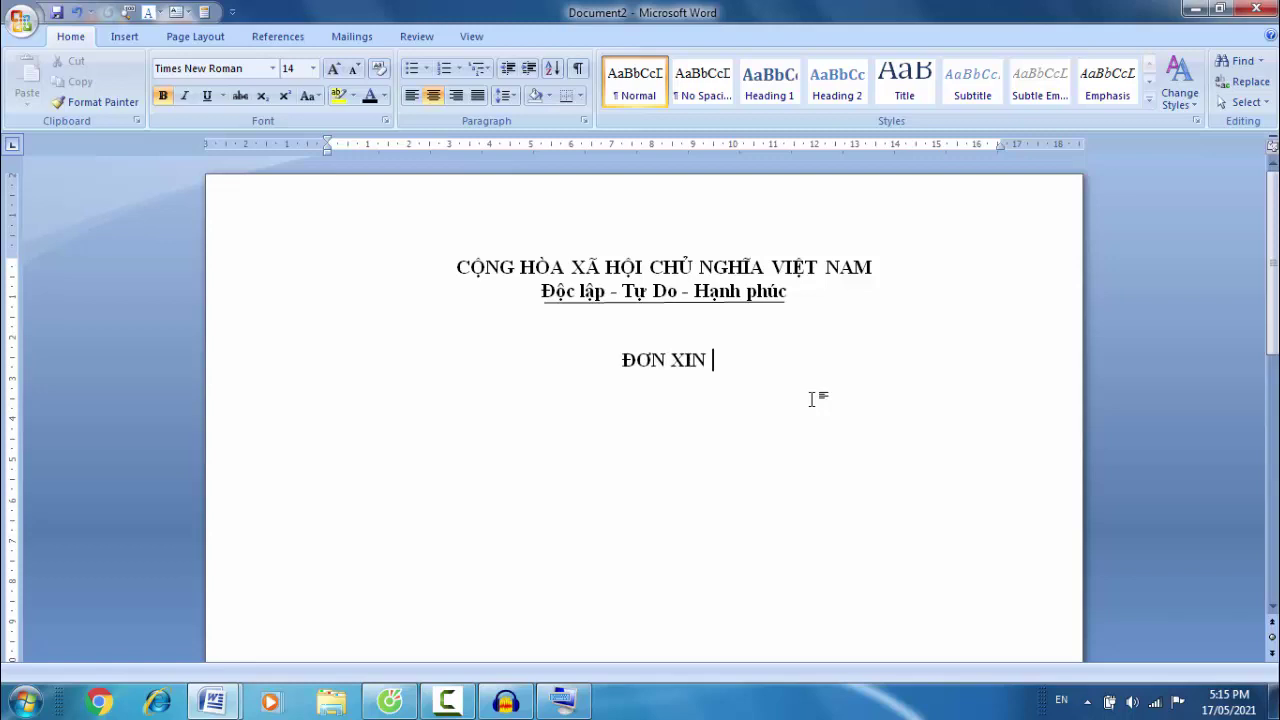
pyautogui.write('NGHI PHÉP')
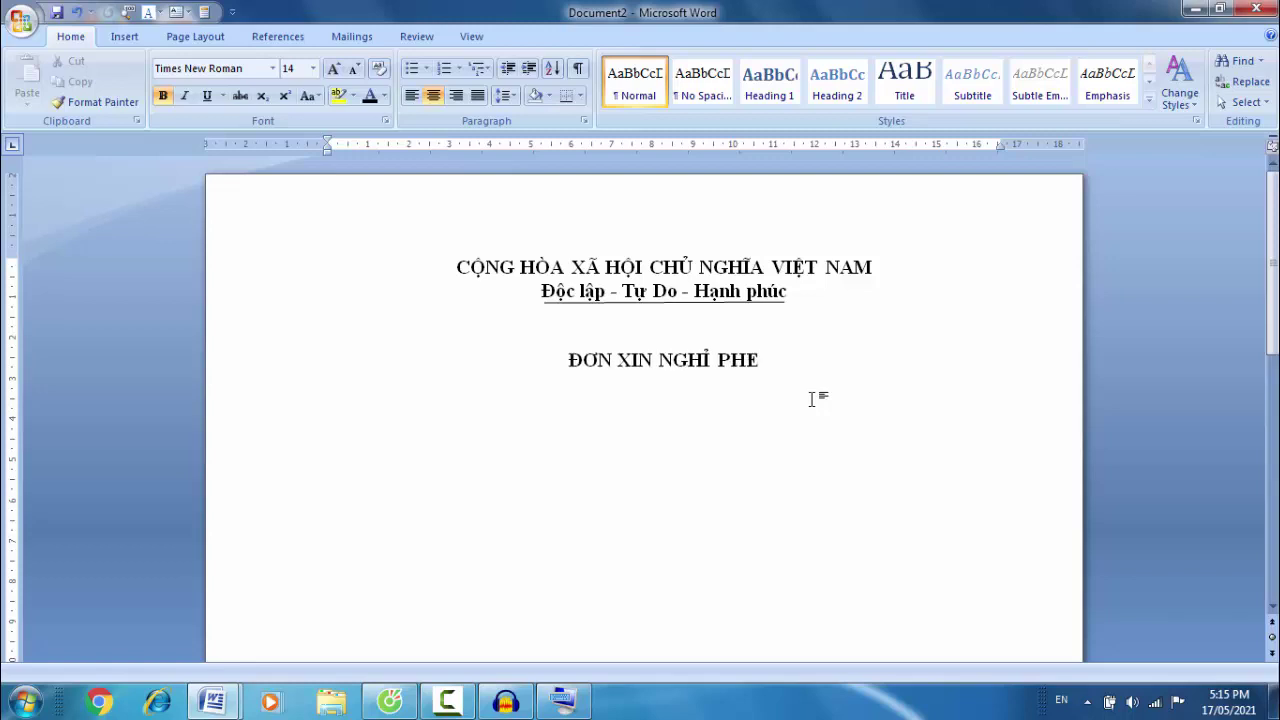
pyautogui.click(646, 362)
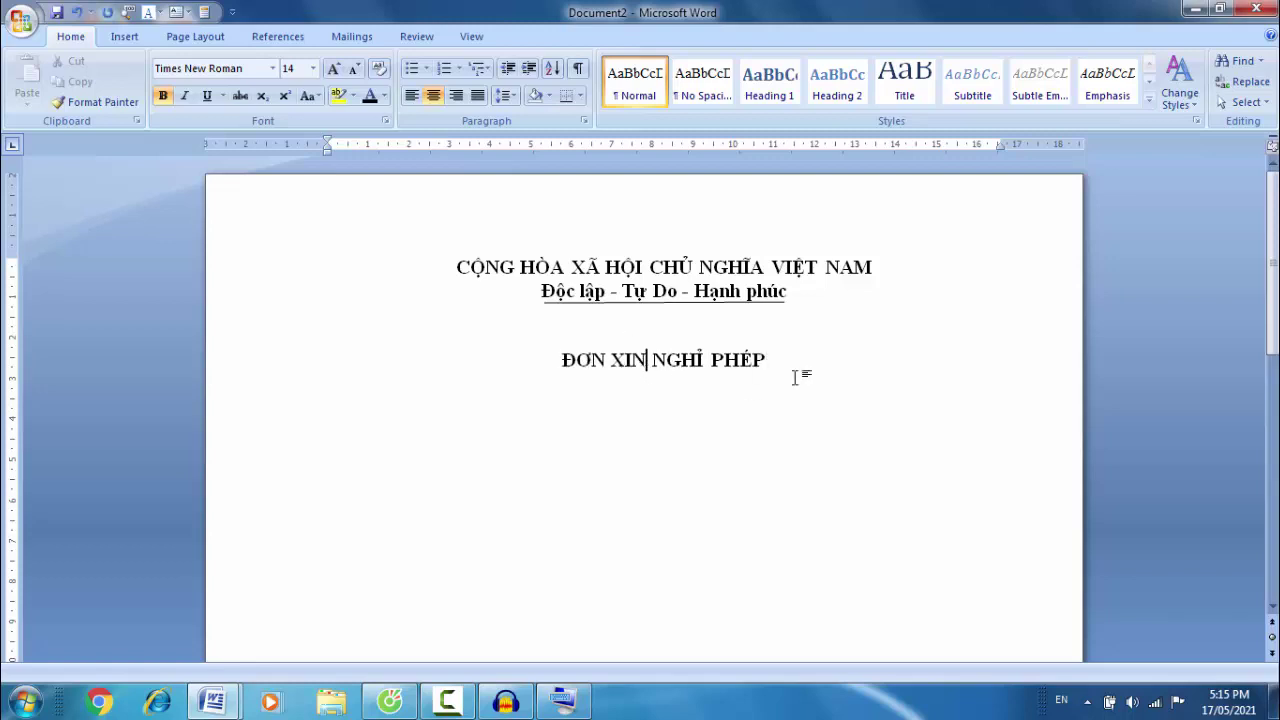
# Set the font size of the title "ĐƠN XIN NGHỈ PHÉP" to 18 pt
pyautogui.moveTo(561, 360); pyautogui.dragTo(820, 360)
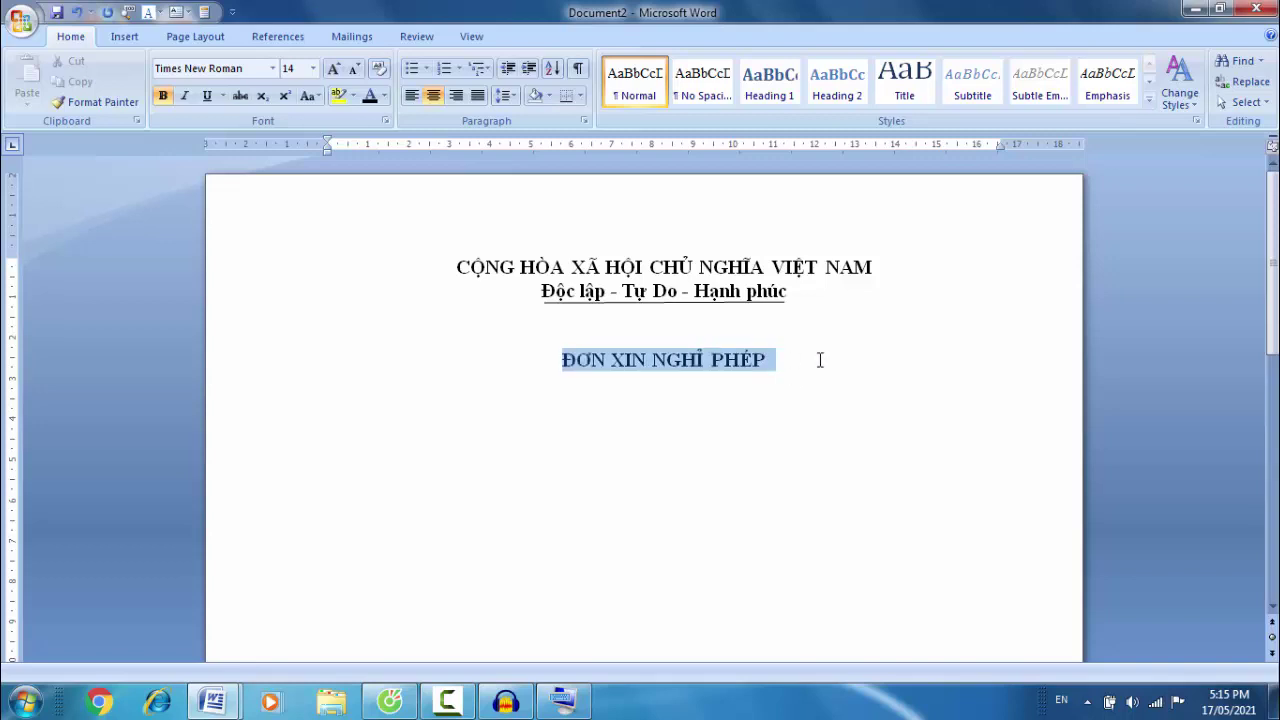
pyautogui.click(312, 68)
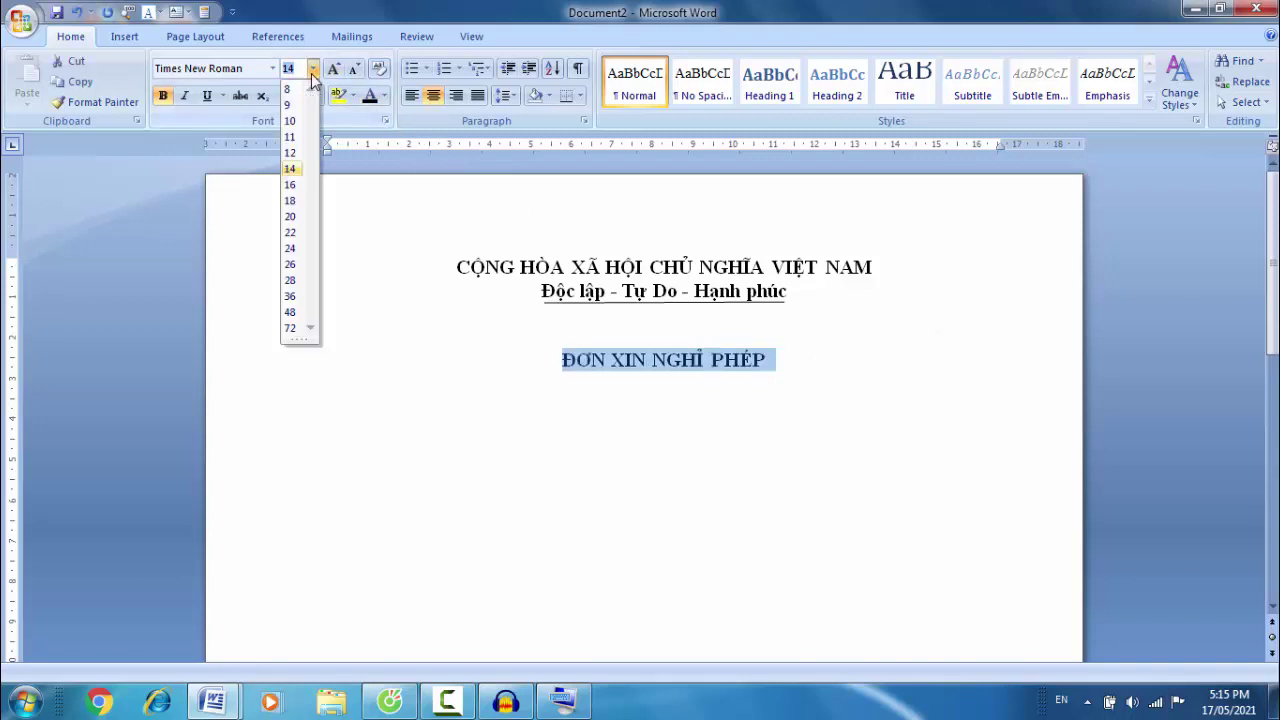
pyautogui.click(289, 186)
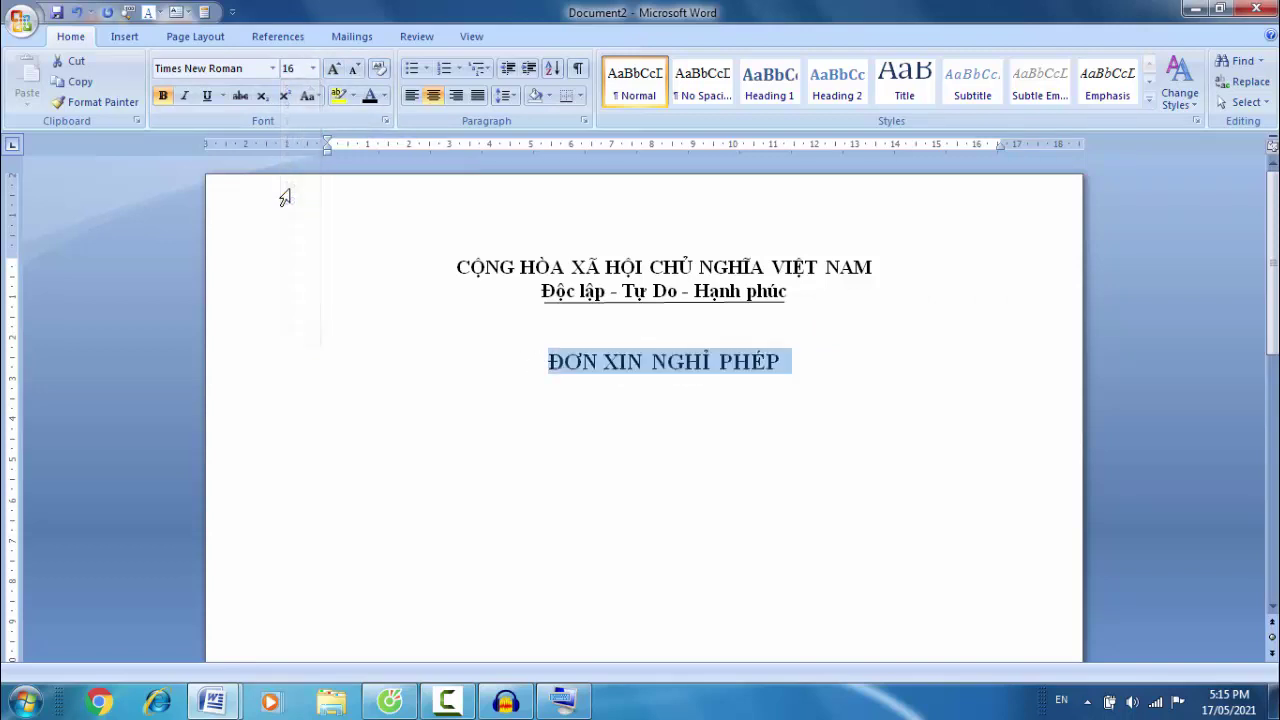
pyautogui.click(312, 68)
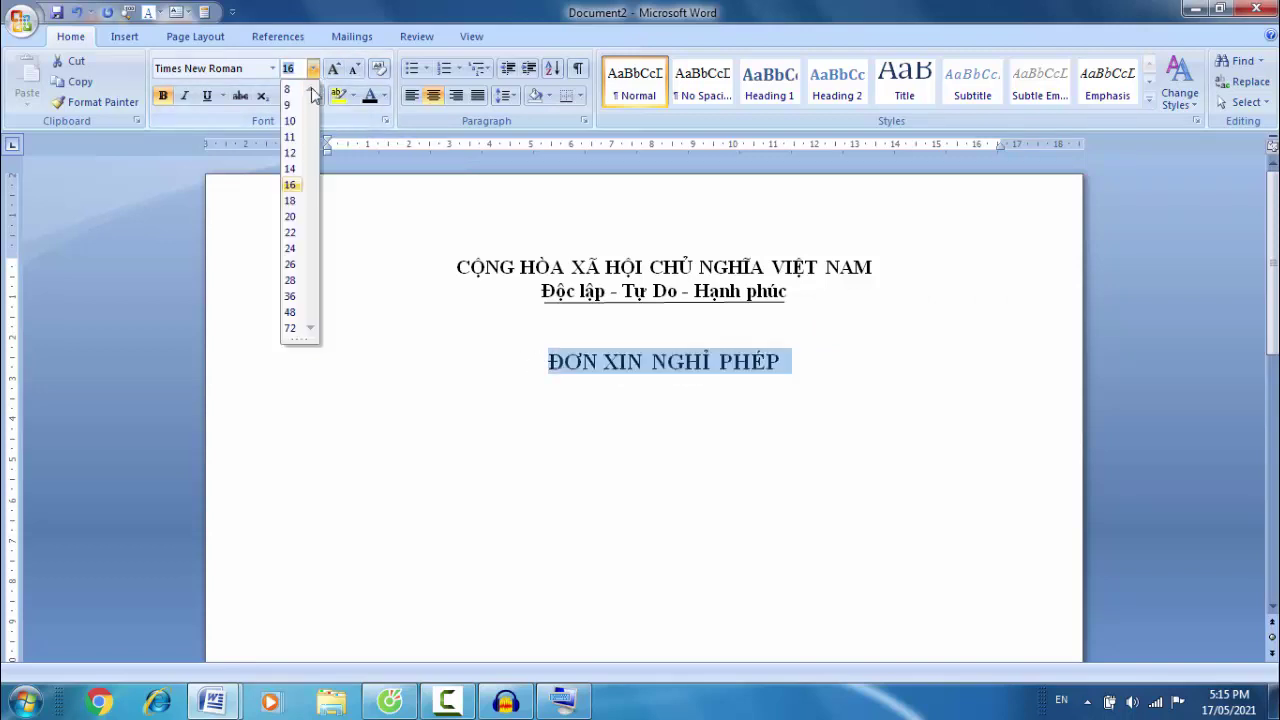
pyautogui.click(290, 201)
# Add a left-aligned salutation "Kính gửu:" below the title, leaving one blank line between them
pyautogui.click(810, 390)
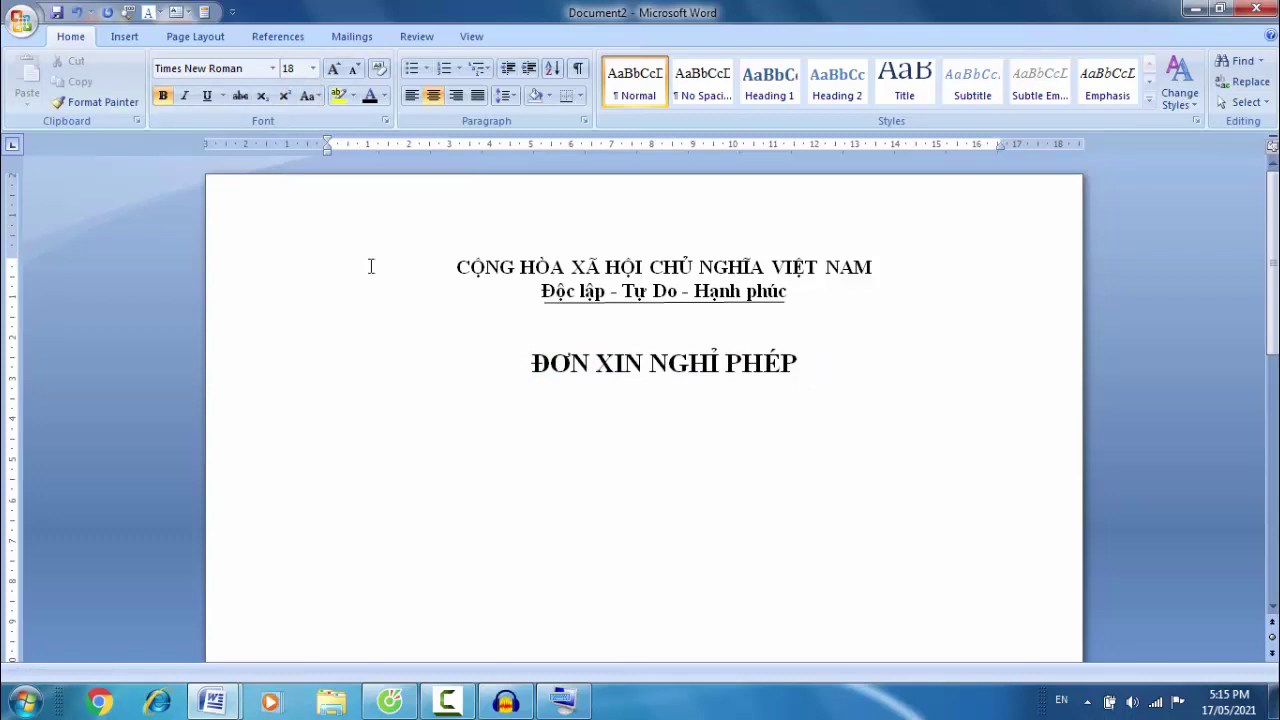
pyautogui.click(411, 95)
pyautogui.press('BackSpace')
pyautogui.press('BackSpace')
pyautogui.press('BackSpace')
pyautogui.press('BackSpace')
pyautogui.press('BackSpace')
pyautogui.write('Kinh')
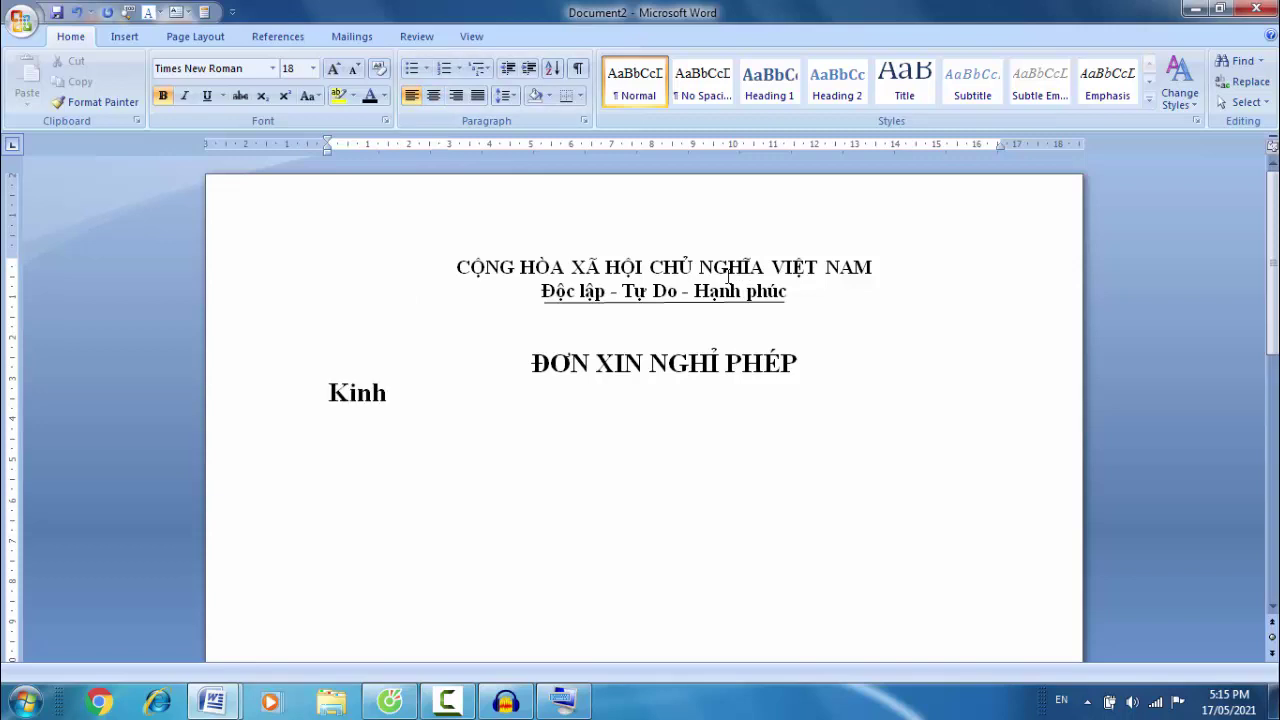
pyautogui.write('w')
pyautogui.press('BackSpace')
pyautogui.write('gu')
pyautogui.press('Return')
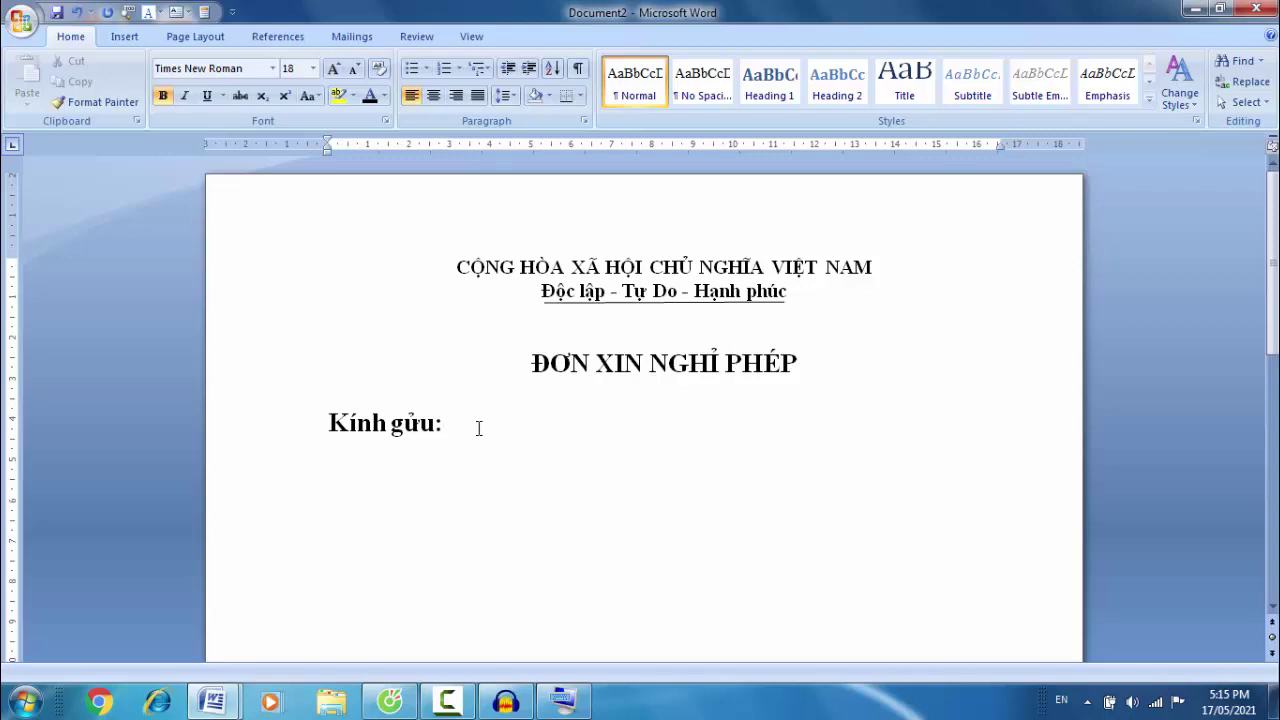
# Complete the salutation line with the recipient "UBND xã......" and start a new line below it
pyautogui.write('UBNd')
pyautogui.press('BackSpace')
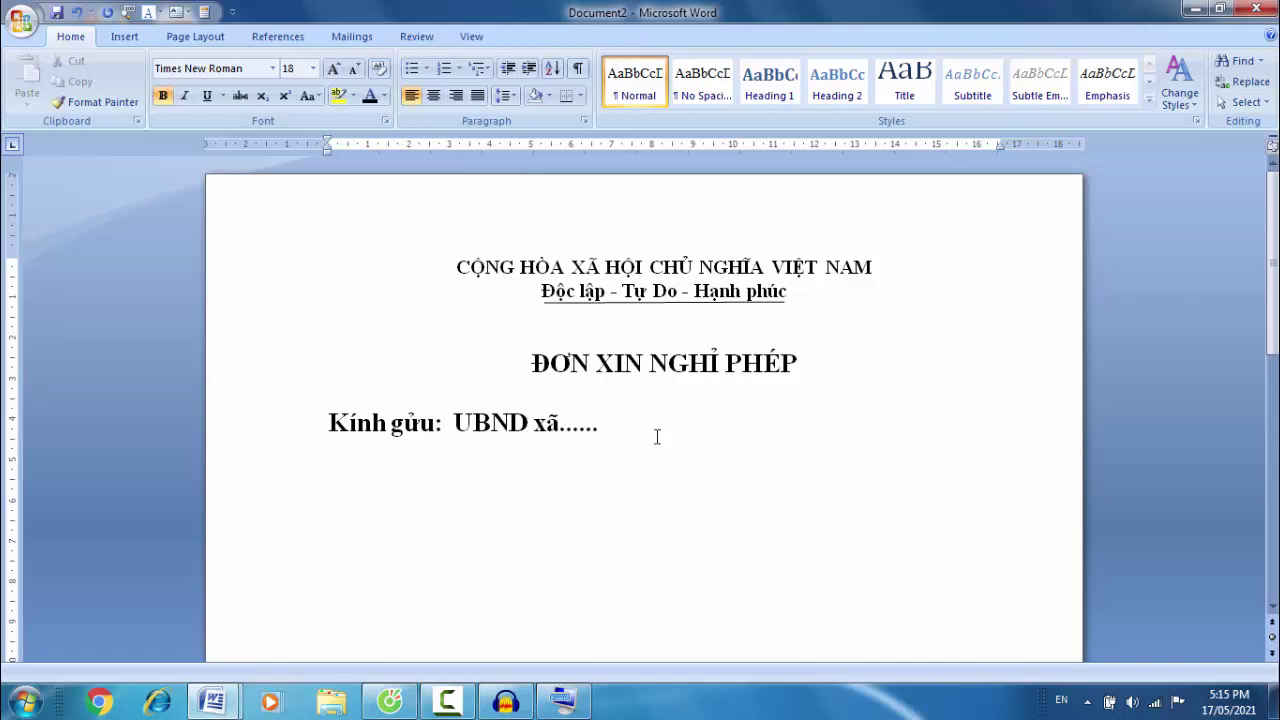
pyautogui.press('Return')
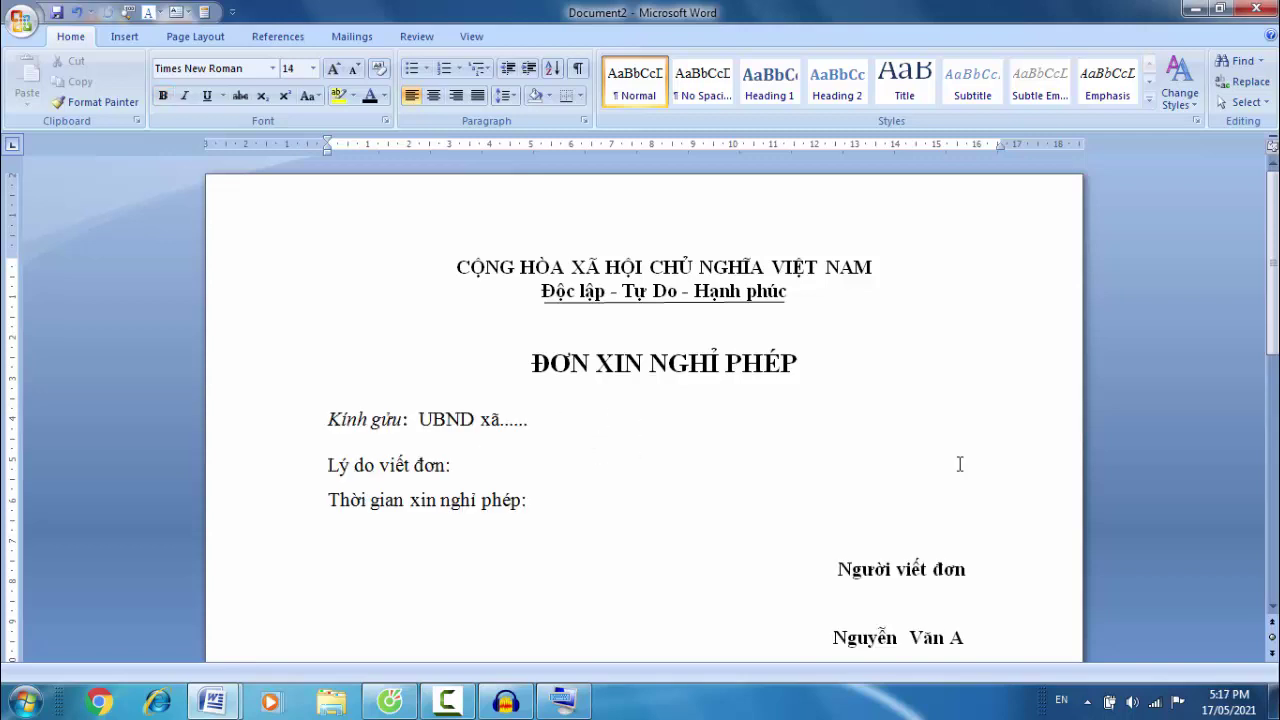
# Review the leave request's body and signature block, and read items 4 and 5 of the viec-can-lam-khi-soan-thao-van-ban checklist
pyautogui.scroll(-2, 952, 460)
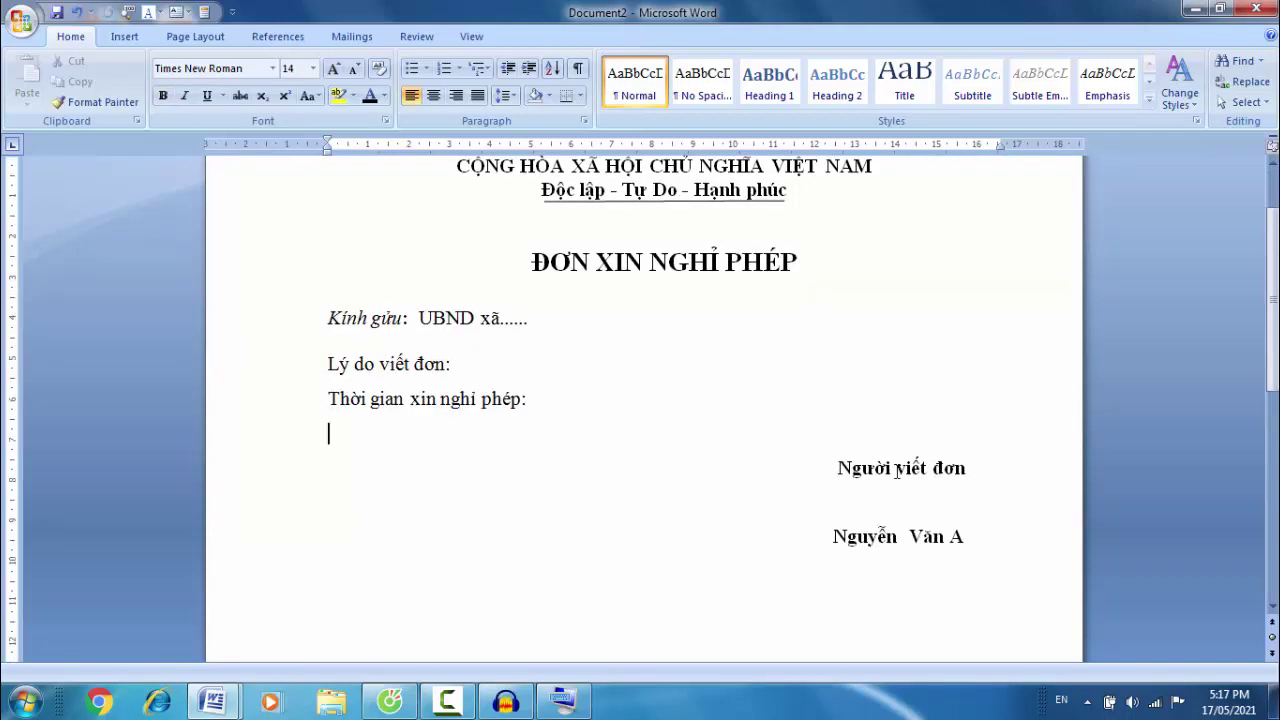
pyautogui.click(561, 374)
pyautogui.click(892, 514)
pyautogui.scroll(2, 980, 474)
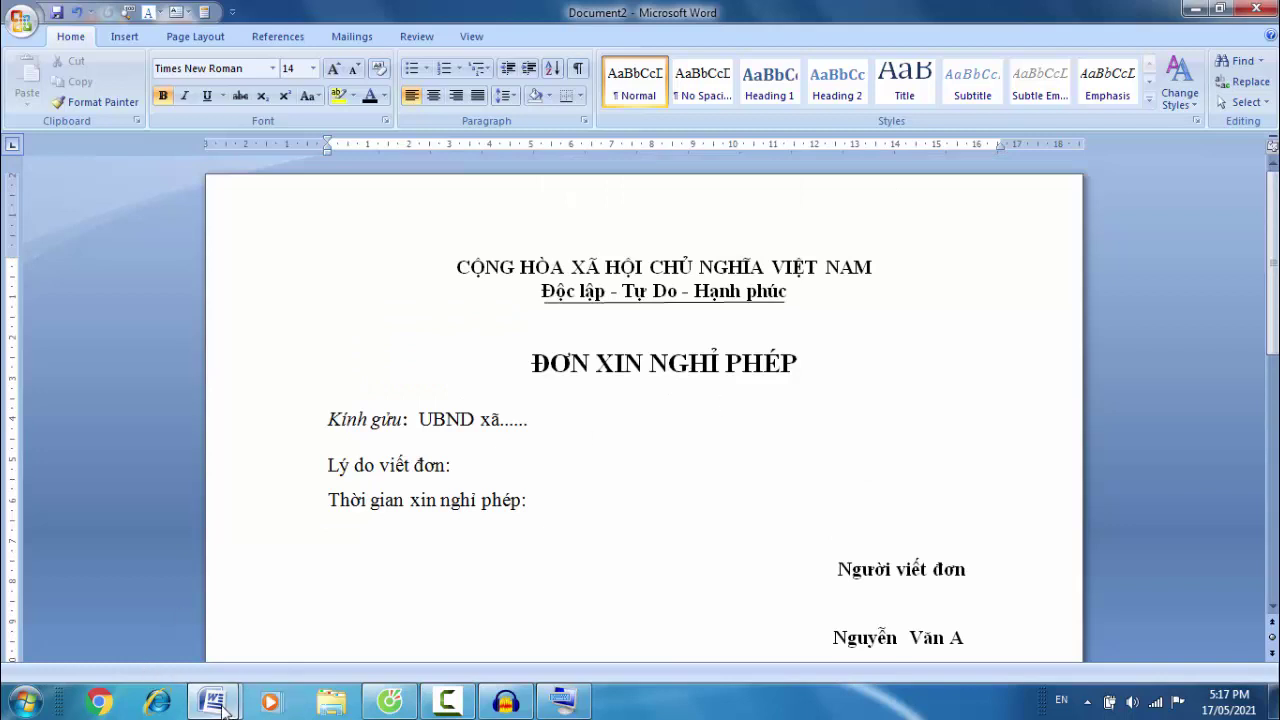
pyautogui.hotkey('alt', 'Tab')
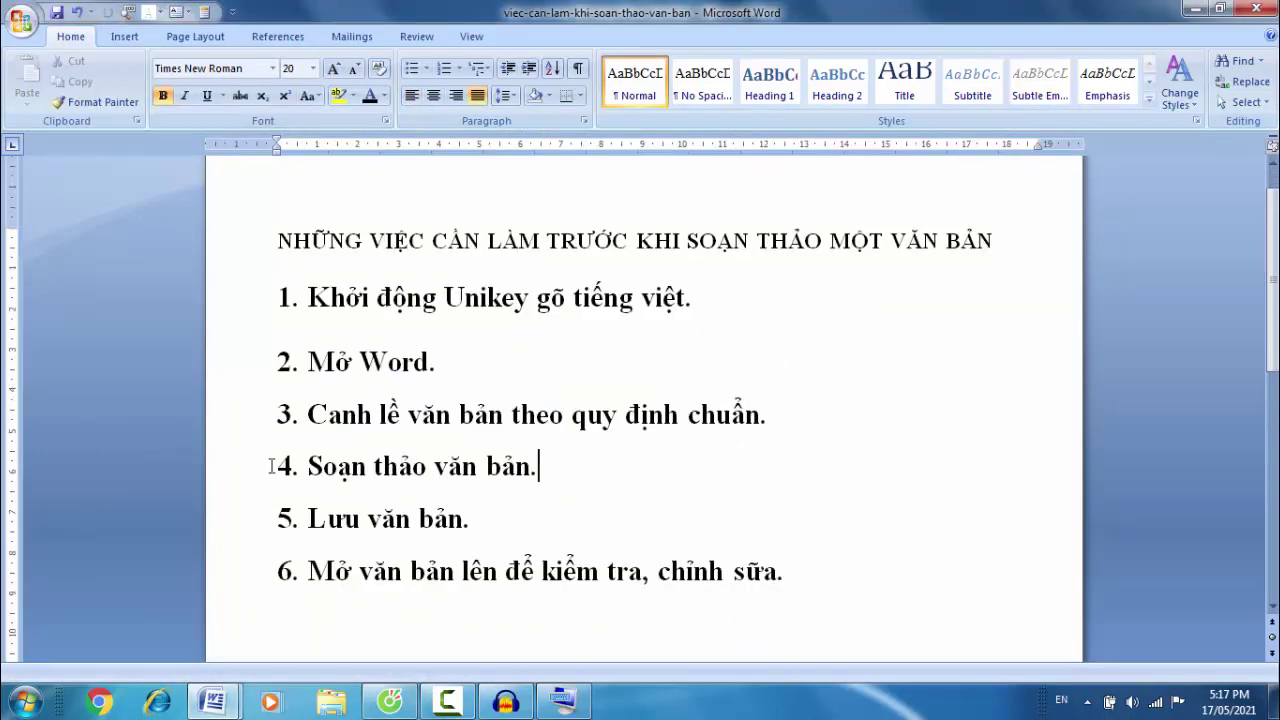
pyautogui.moveTo(272, 466); pyautogui.dragTo(607, 466)
pyautogui.click(500, 520)
pyautogui.moveTo(277, 518); pyautogui.dragTo(483, 519)
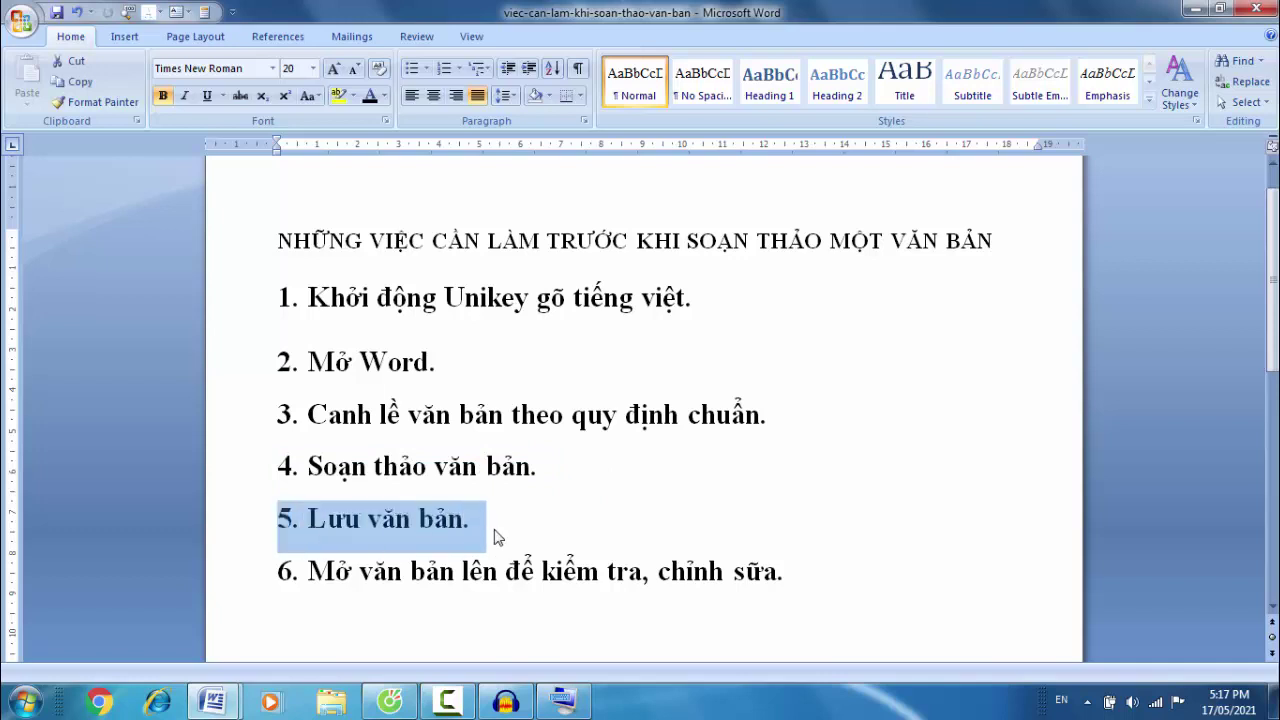
pyautogui.click(499, 537)
# Return to Document2 and begin saving it as a new file, choosing drive WIN (D:) as the location
pyautogui.moveTo(238, 705)
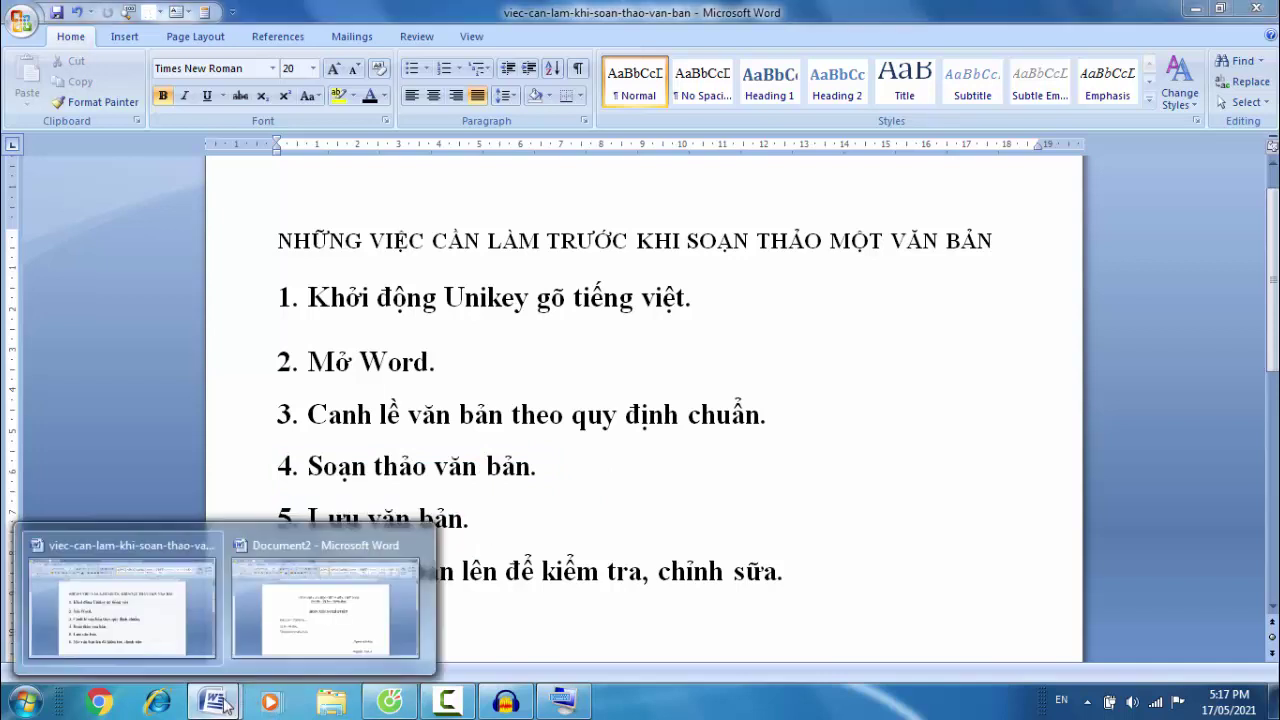
pyautogui.click(349, 634)
pyautogui.click(559, 466)
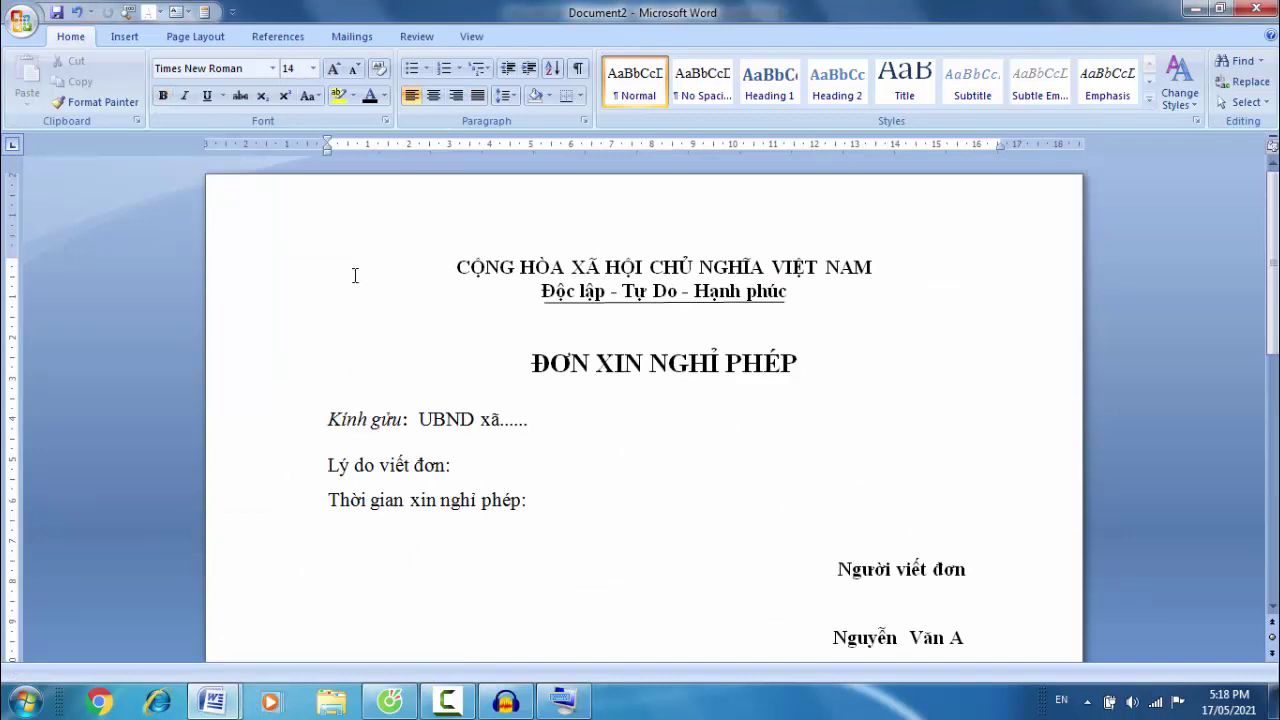
pyautogui.click(21, 22)
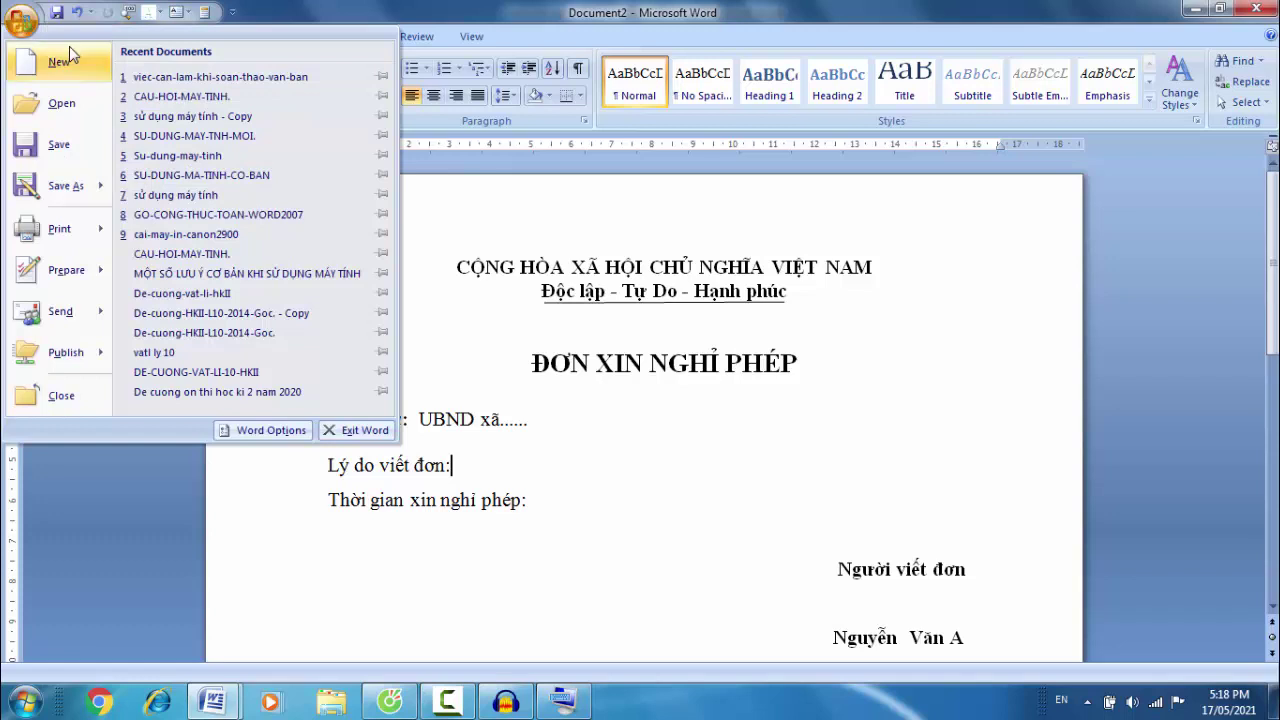
pyautogui.moveTo(70, 190)
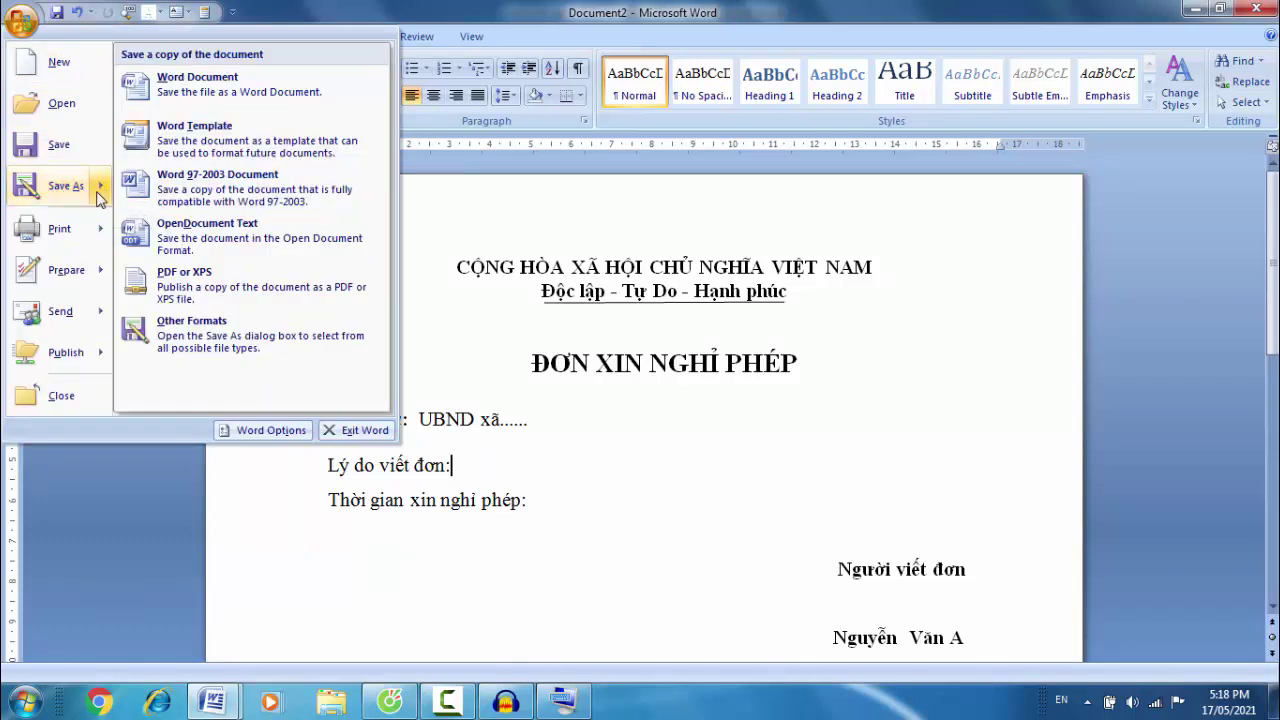
pyautogui.click(56, 195)
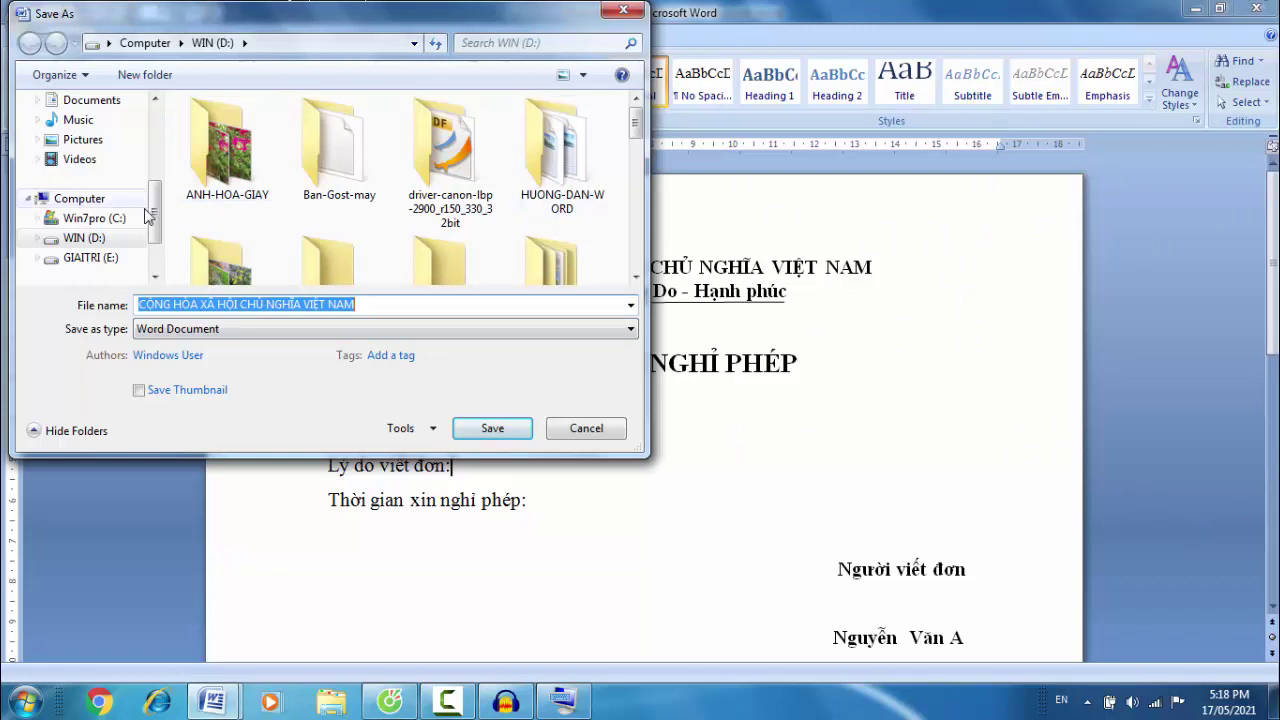
pyautogui.scroll(-1, 150, 240)
pyautogui.scroll(1, 150, 240)
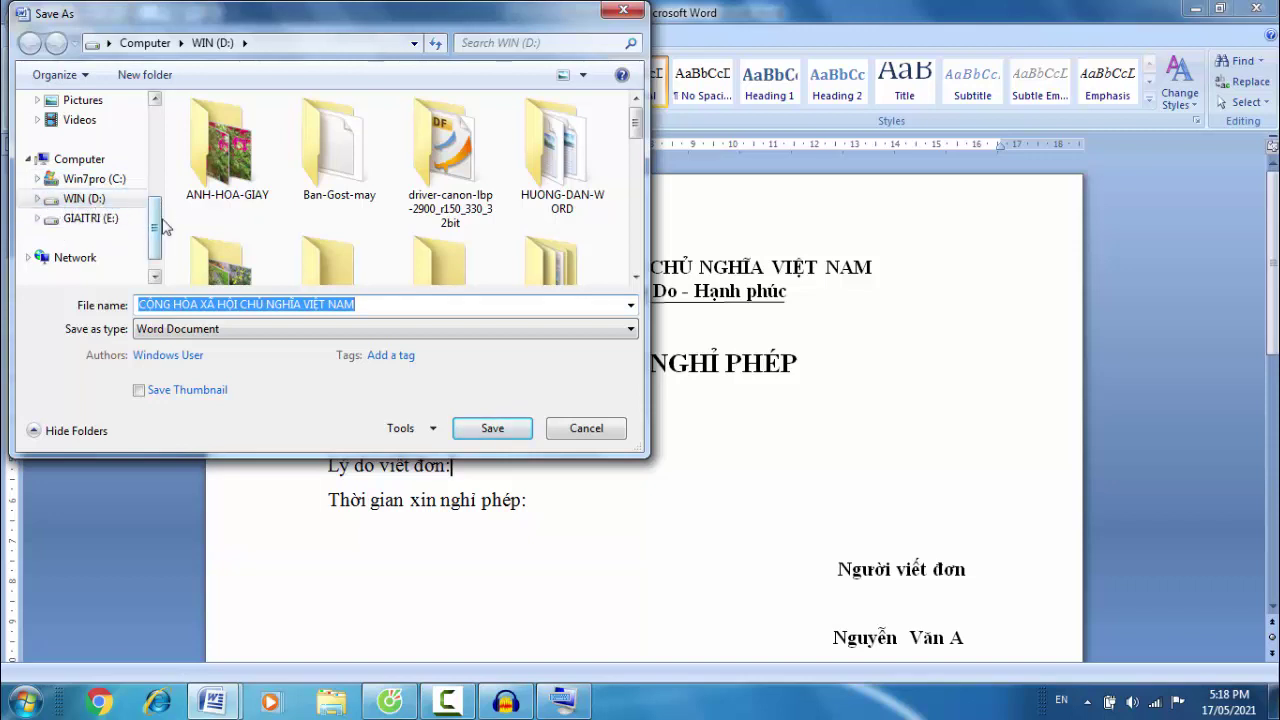
pyautogui.click(111, 200)
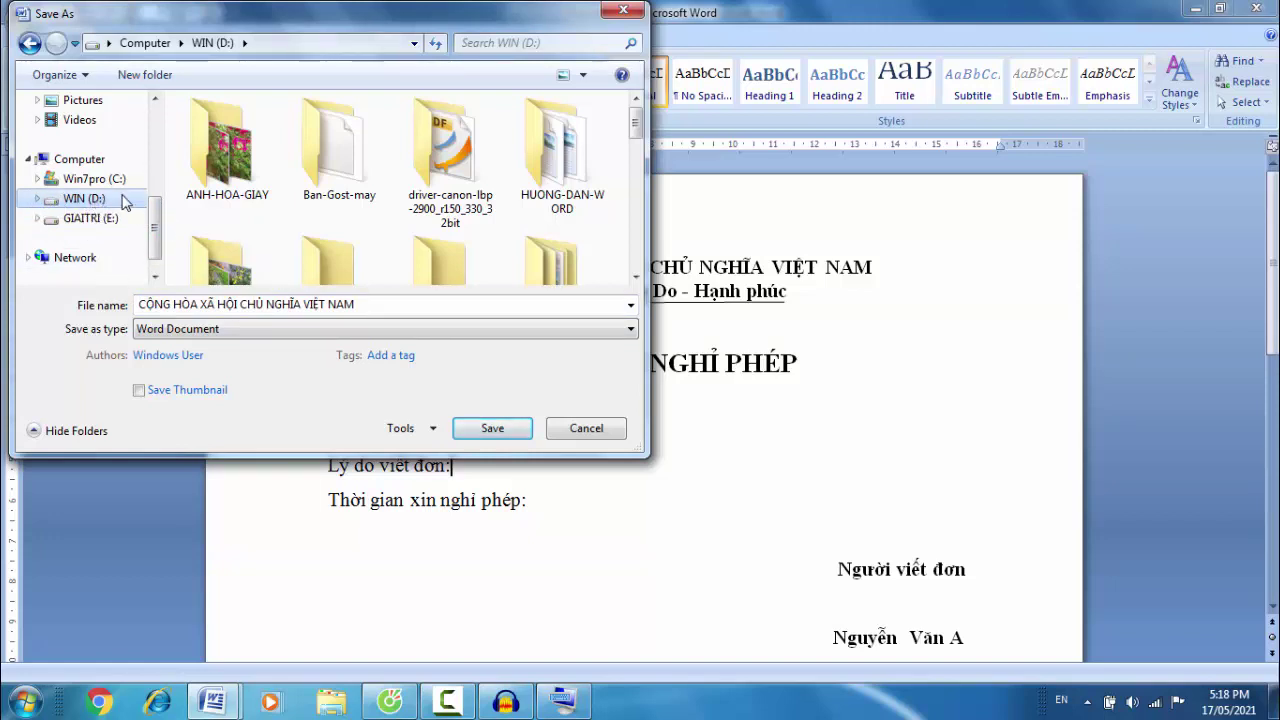
# Replace the suggested file name with DON-XIN-PHEP and save the file as a Word Document
pyautogui.click(388, 307)
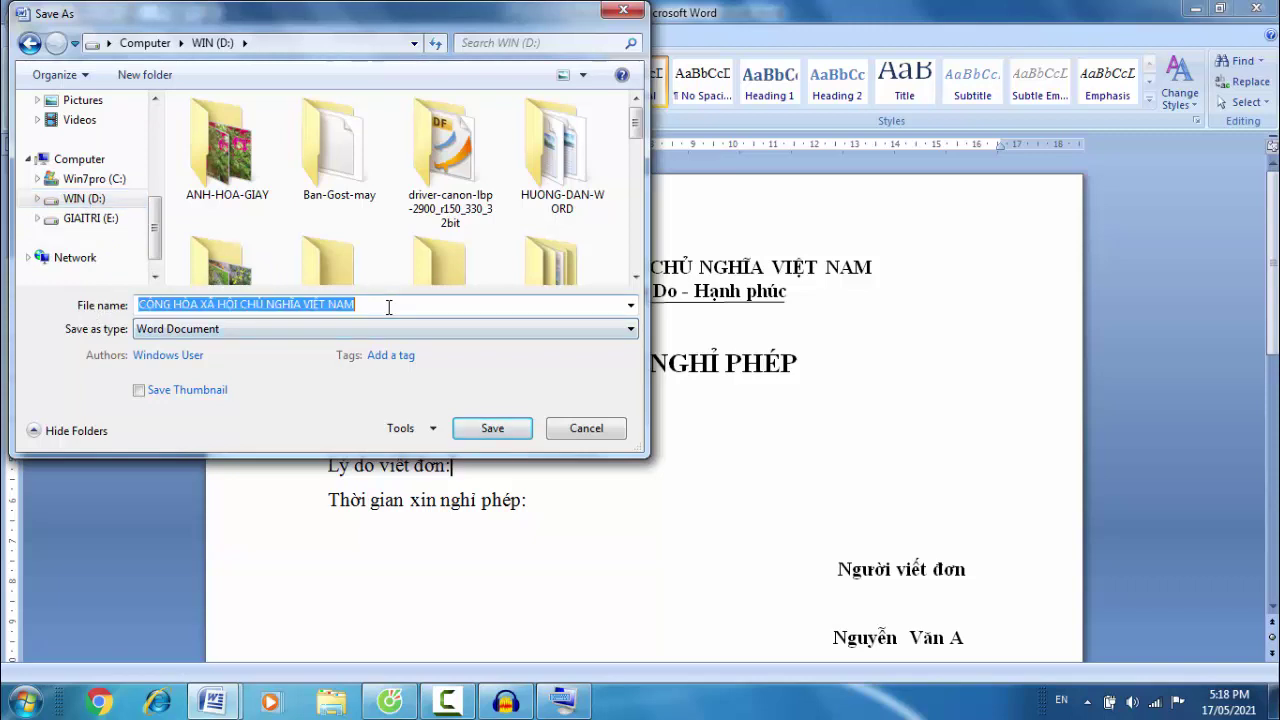
pyautogui.press('BackSpace')
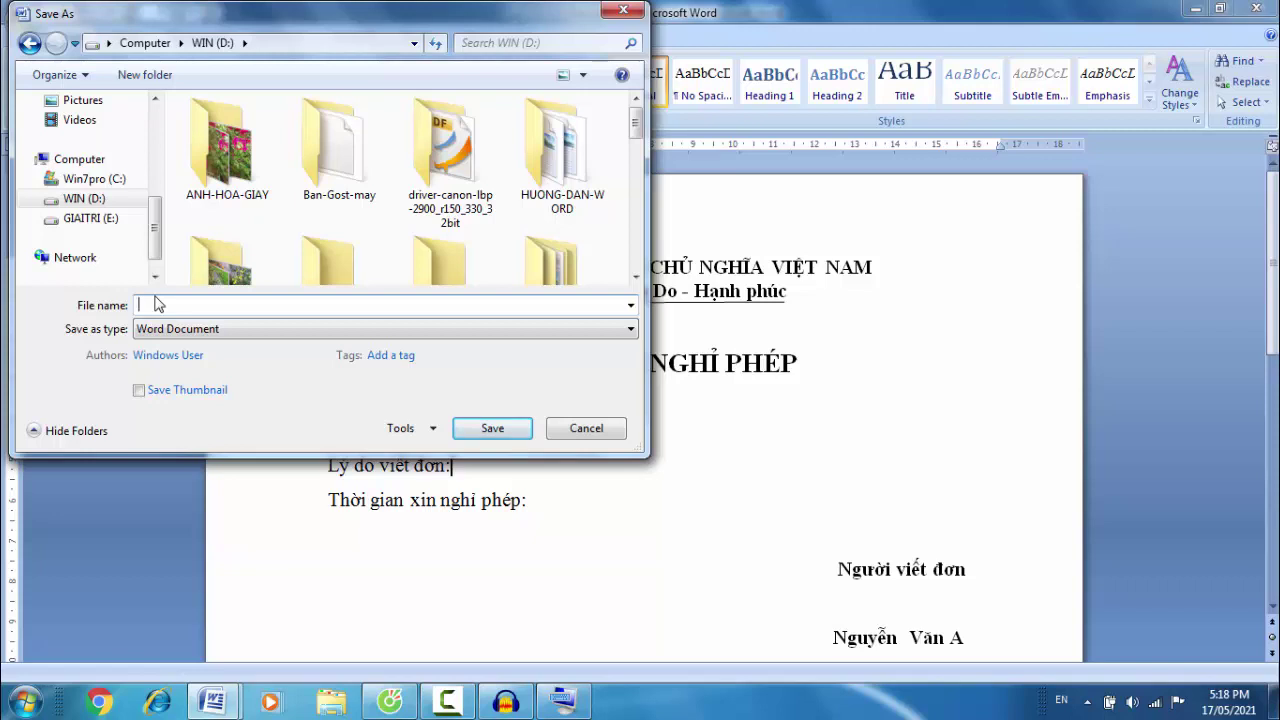
pyautogui.write('dri')
pyautogui.press('BackSpace')
pyautogui.press('BackSpace')
pyautogui.press('BackSpace')
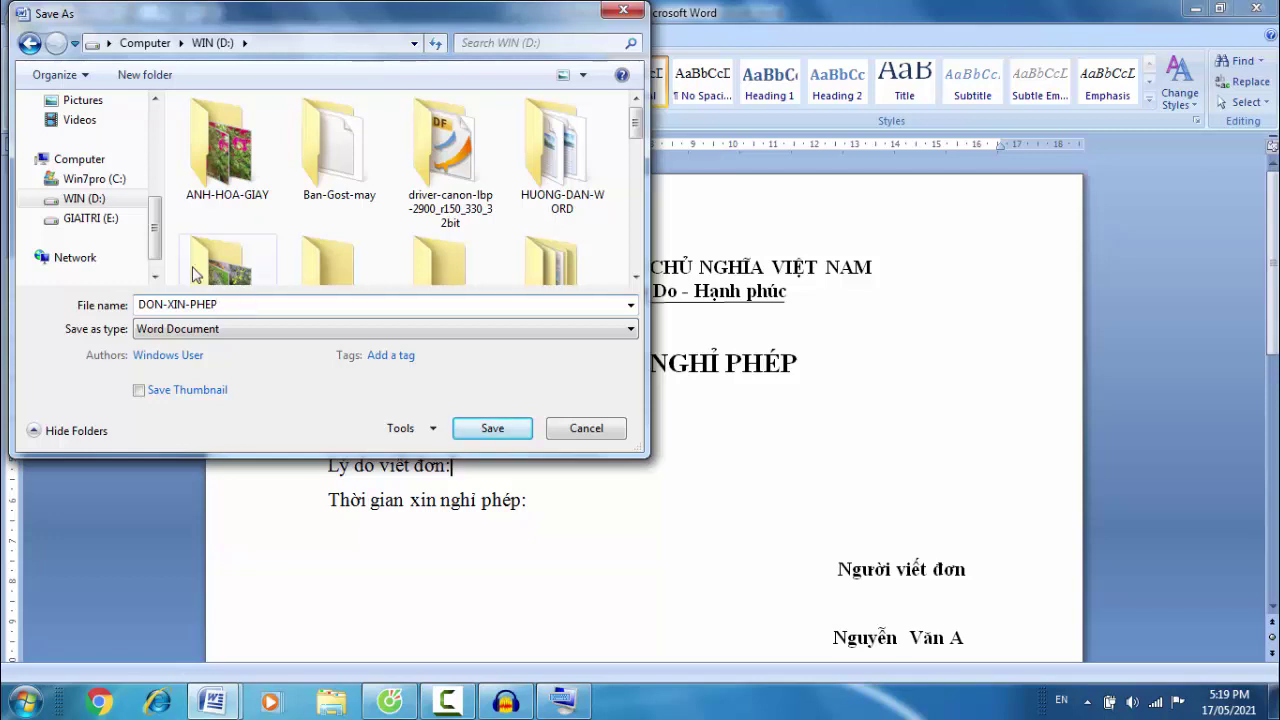
pyautogui.click(228, 305)
pyautogui.click(492, 429)
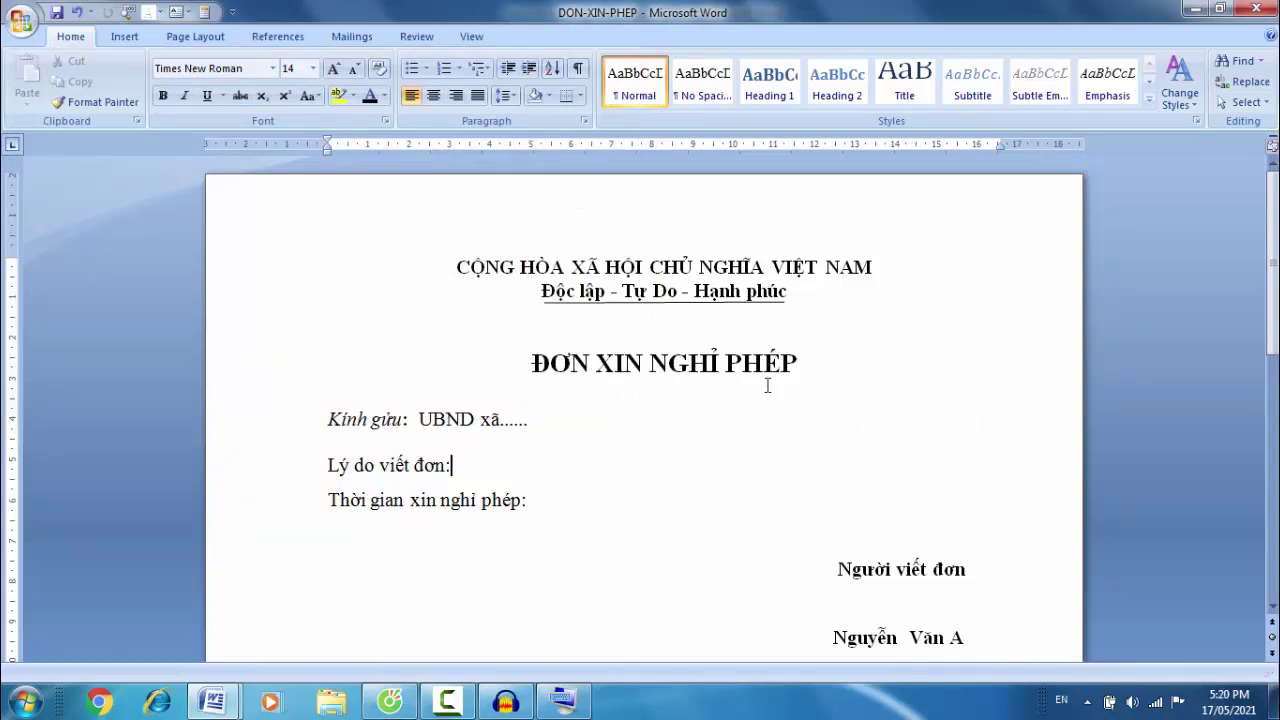
# Close the saved leave request and read item 6 of the checklist about reopening the document for checking and editing
pyautogui.click(1268, 12)
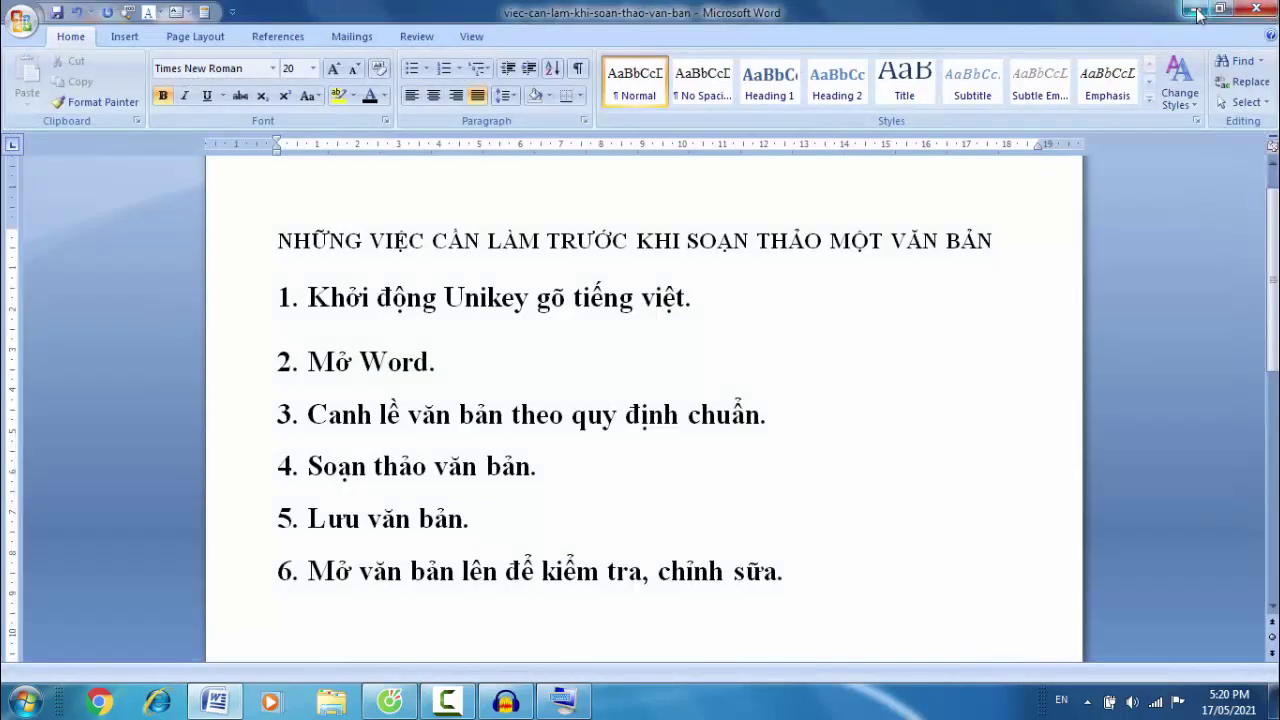
pyautogui.click(1195, 9)
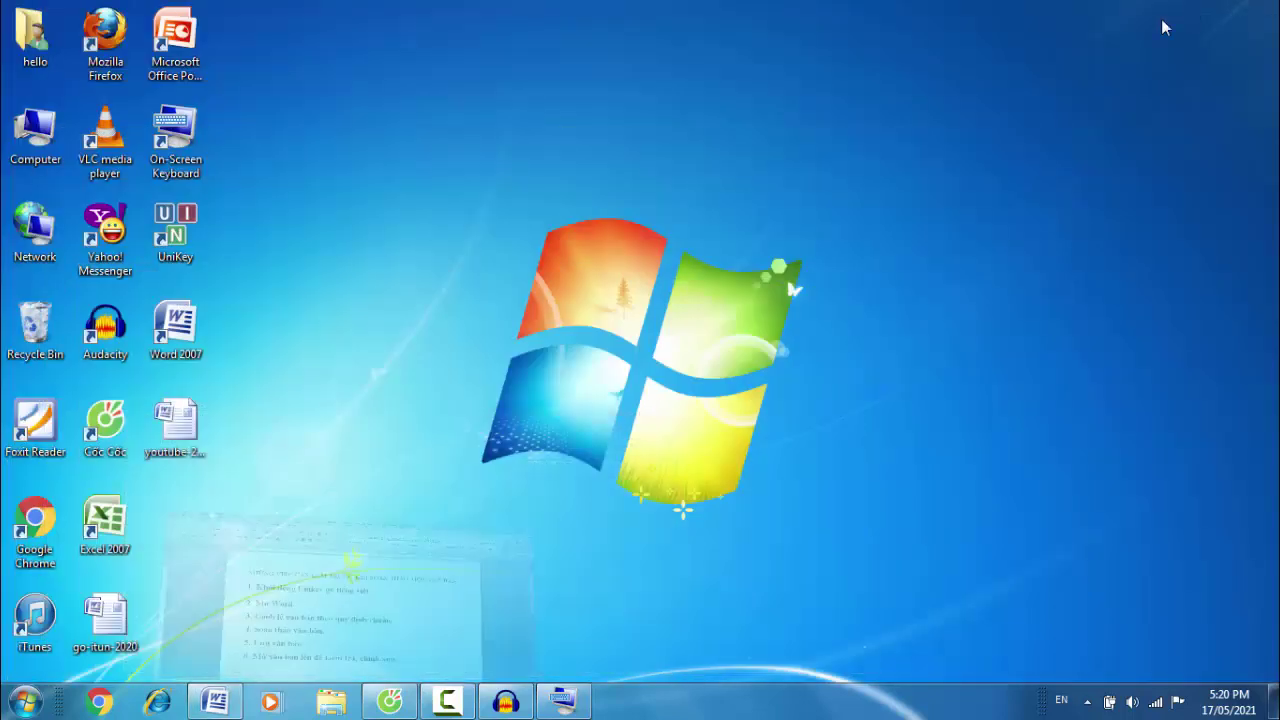
pyautogui.click(214, 700)
pyautogui.scroll(-1, 597, 516)
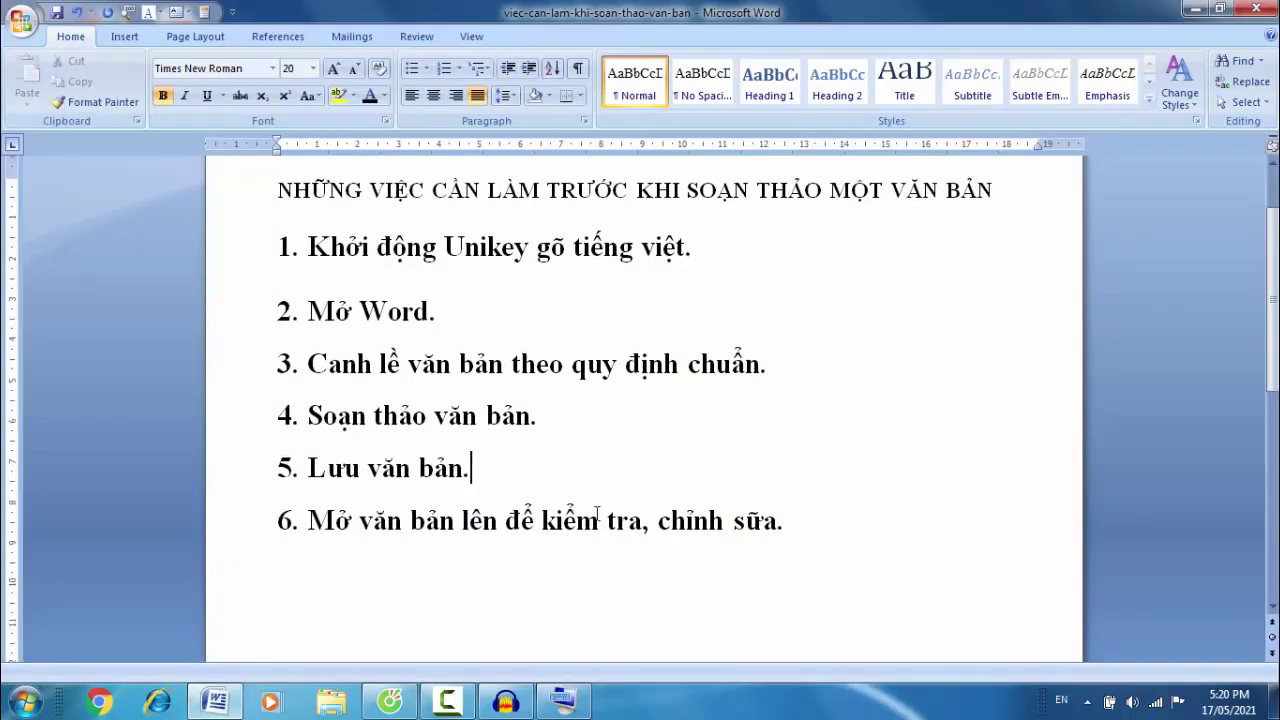
pyautogui.moveTo(272, 521); pyautogui.dragTo(812, 522)
pyautogui.click(641, 552)
pyautogui.moveTo(279, 520); pyautogui.dragTo(612, 522)
pyautogui.moveTo(612, 522); pyautogui.dragTo(809, 522)
pyautogui.click(671, 606)
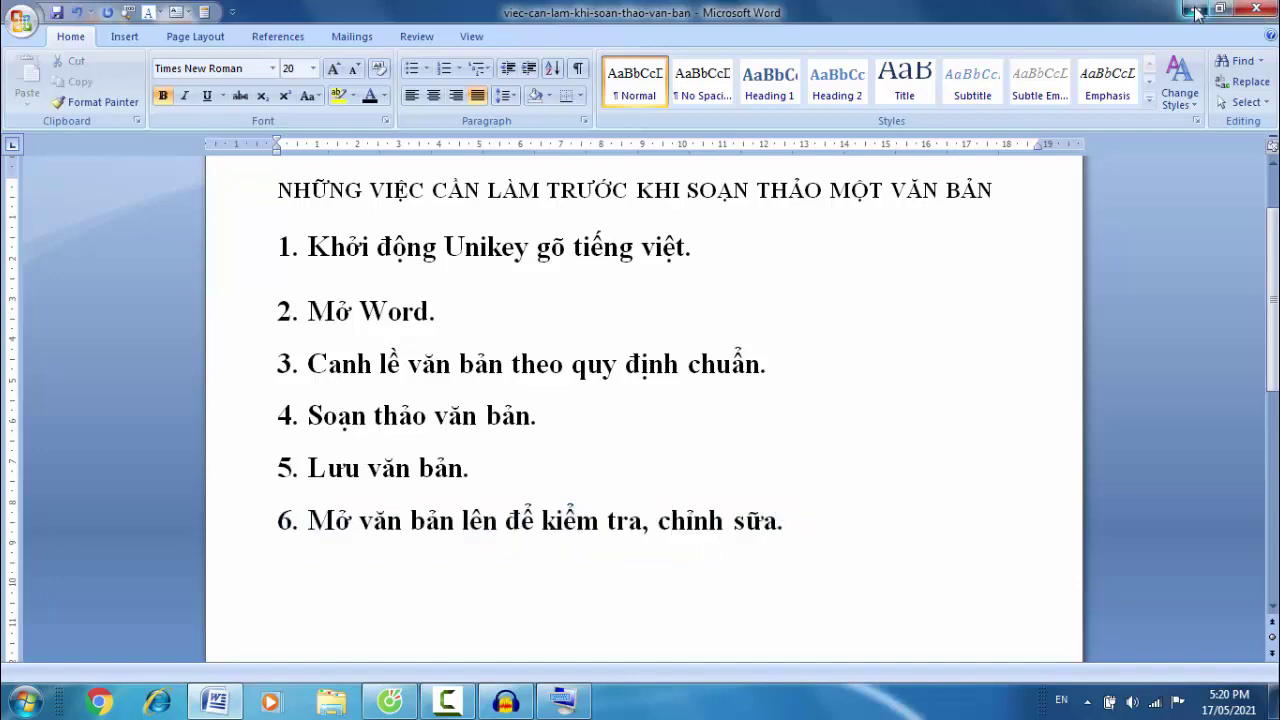
# Minimize the checklist window and open drive WIN (D:) in Windows Explorer
pyautogui.click(1197, 17)
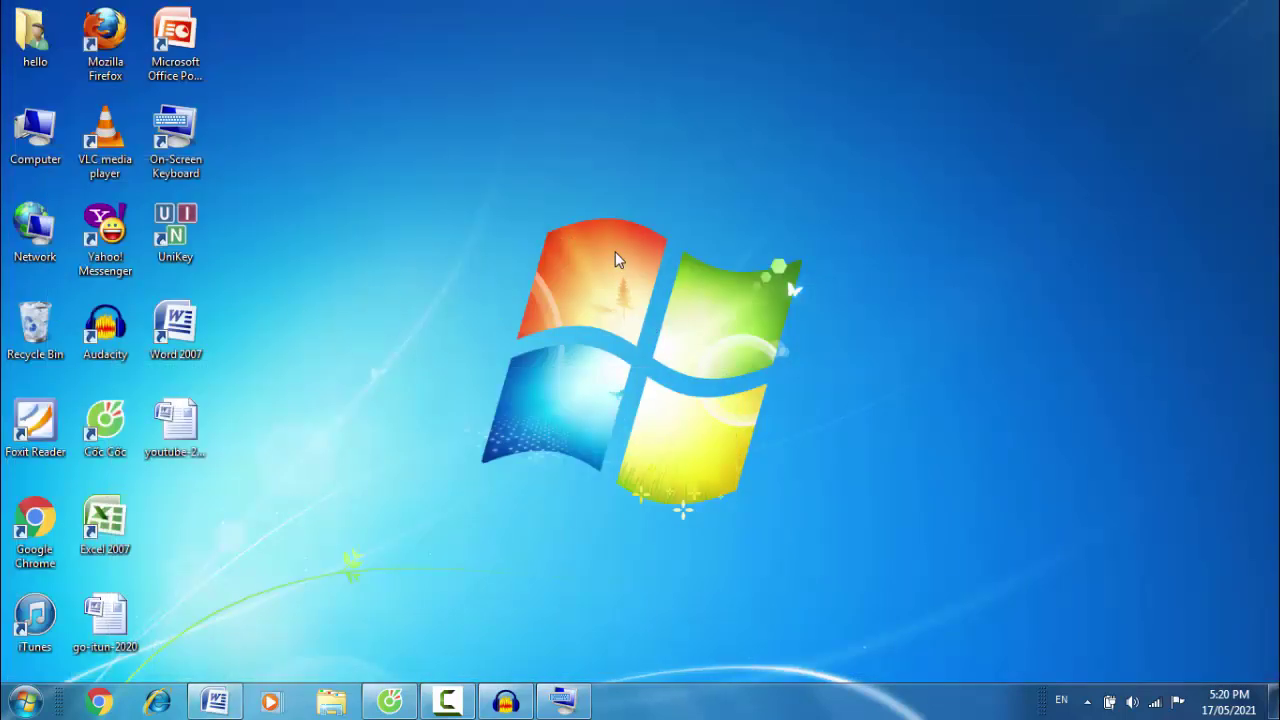
pyautogui.doubleClick(30, 130)
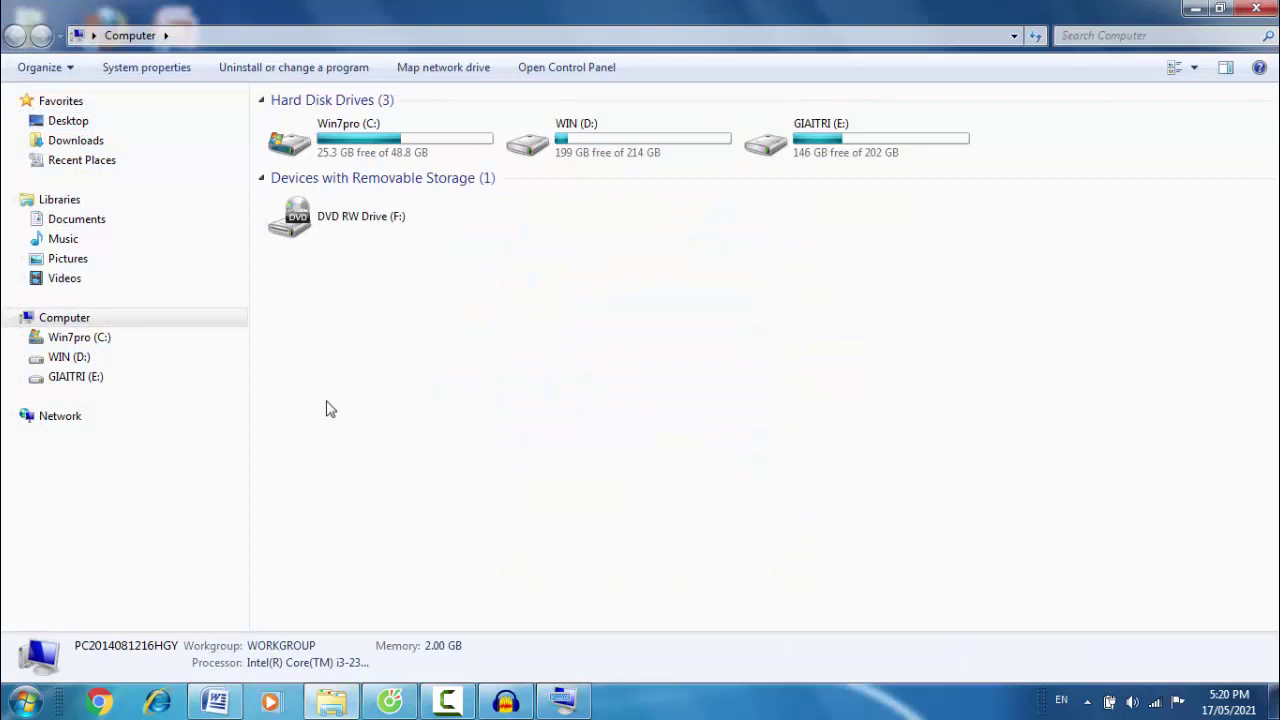
pyautogui.click(624, 140)
pyautogui.doubleClick(624, 138)
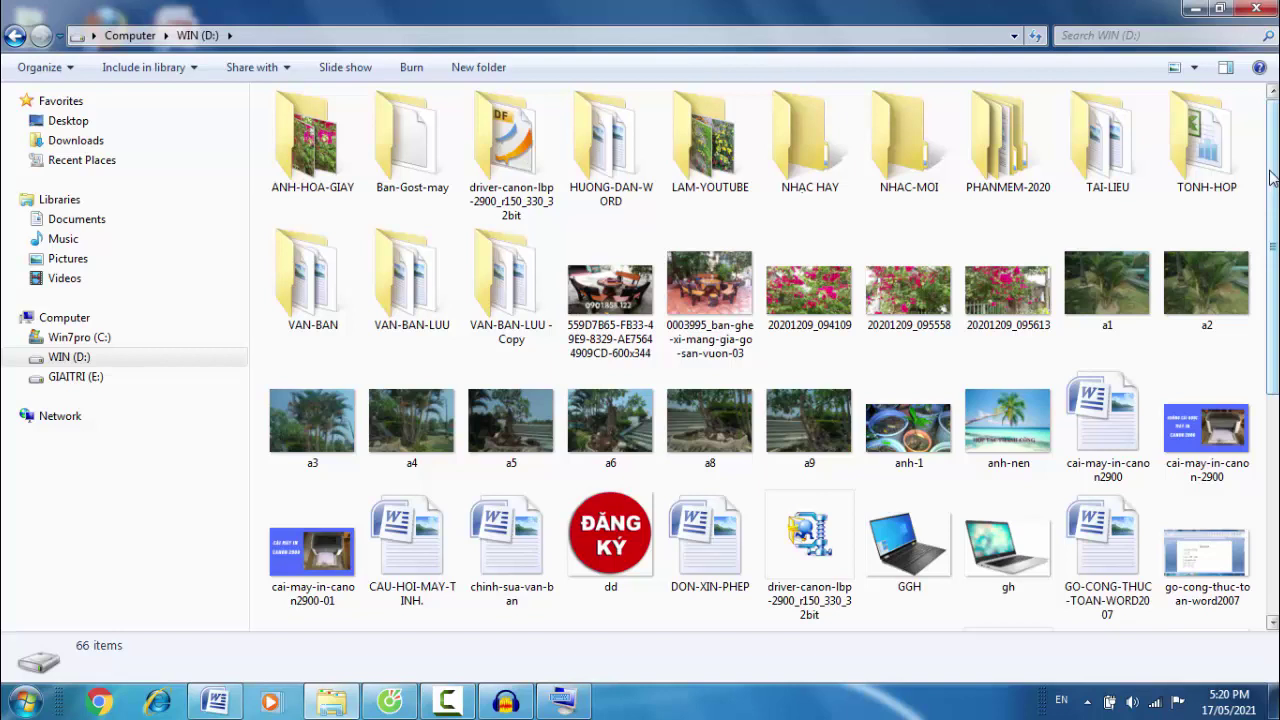
# Locate the DON-XIN-PHEP document on drive D: and open it in Word
pyautogui.moveTo(1276, 170); pyautogui.dragTo(1276, 397)
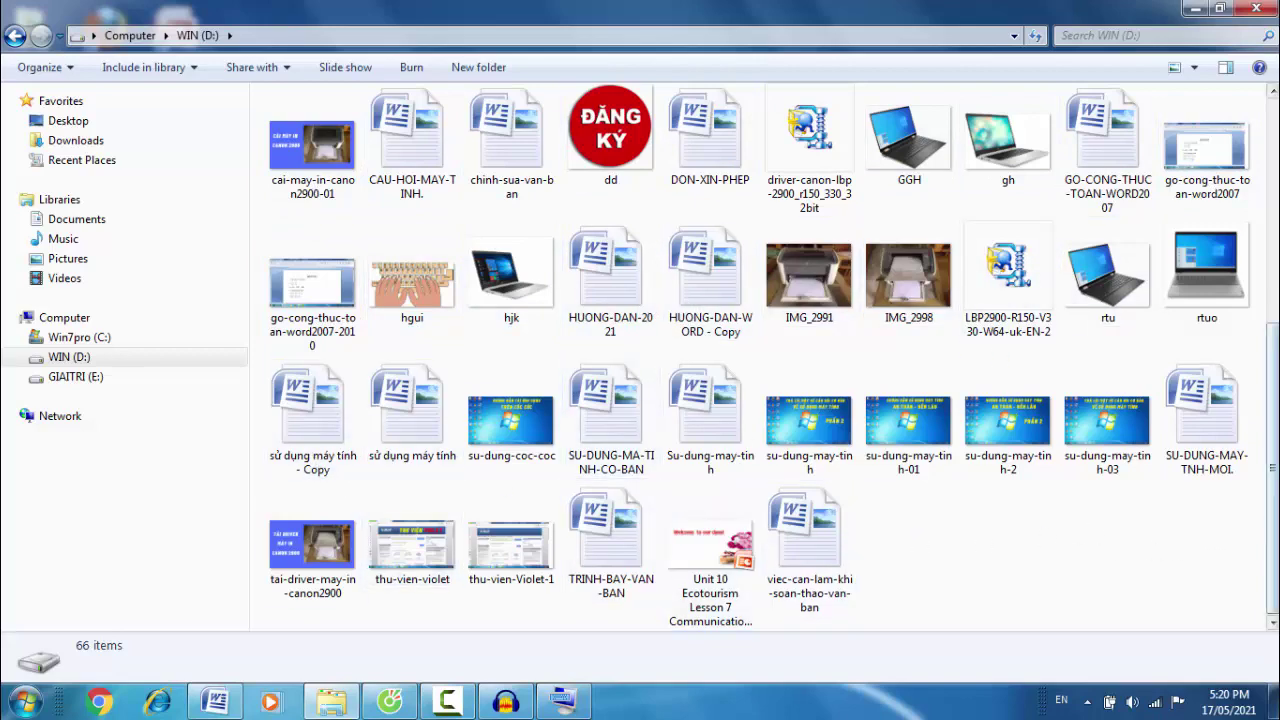
pyautogui.moveTo(1273, 486); pyautogui.dragTo(1274, 377)
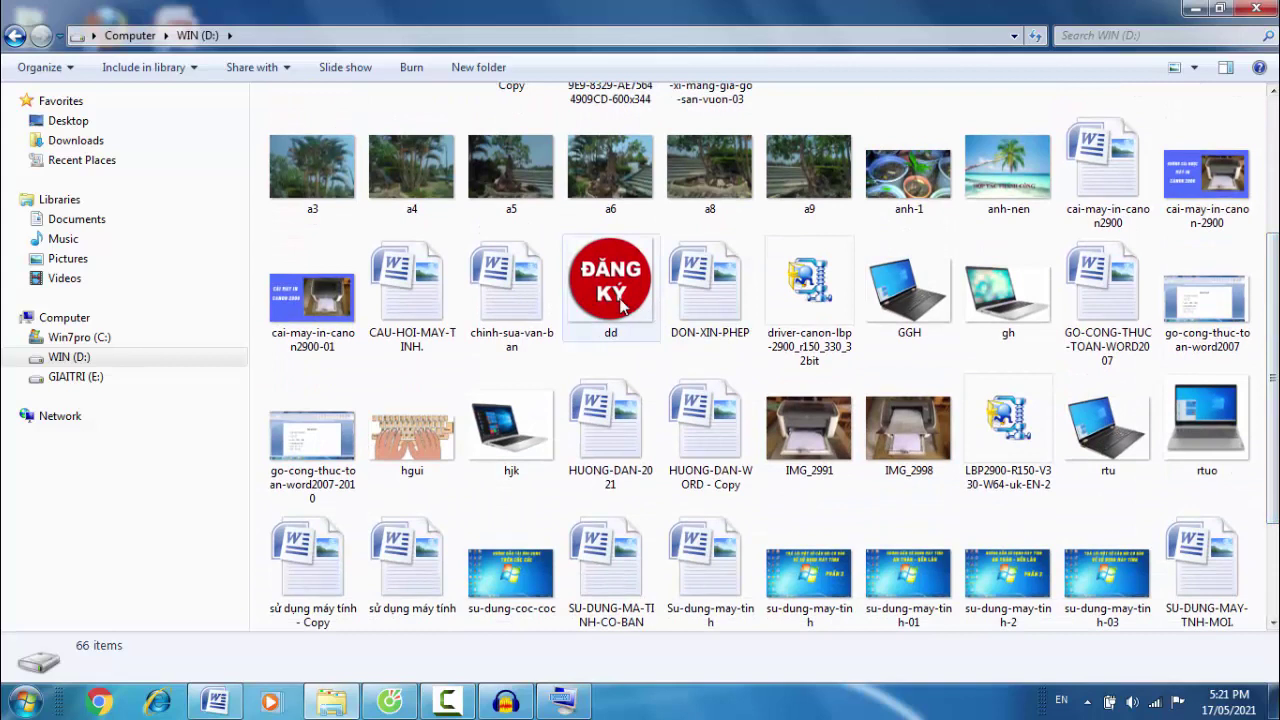
pyautogui.click(715, 288)
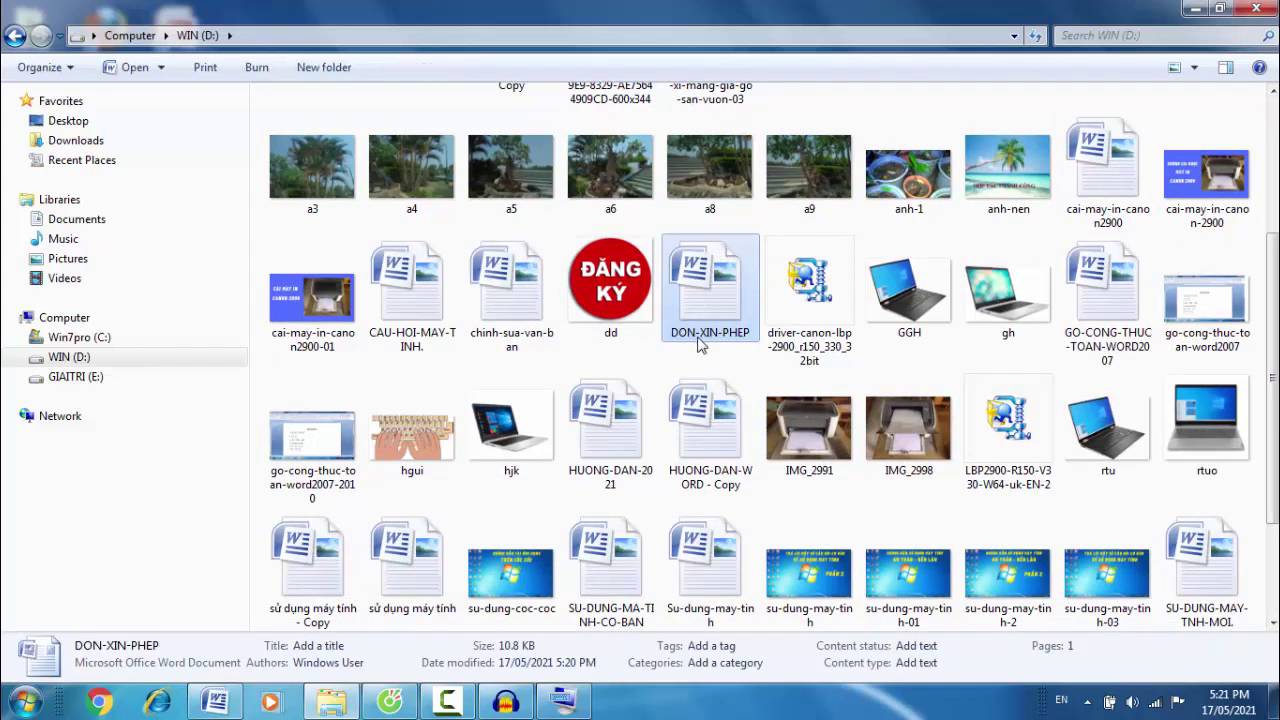
pyautogui.doubleClick(722, 290)
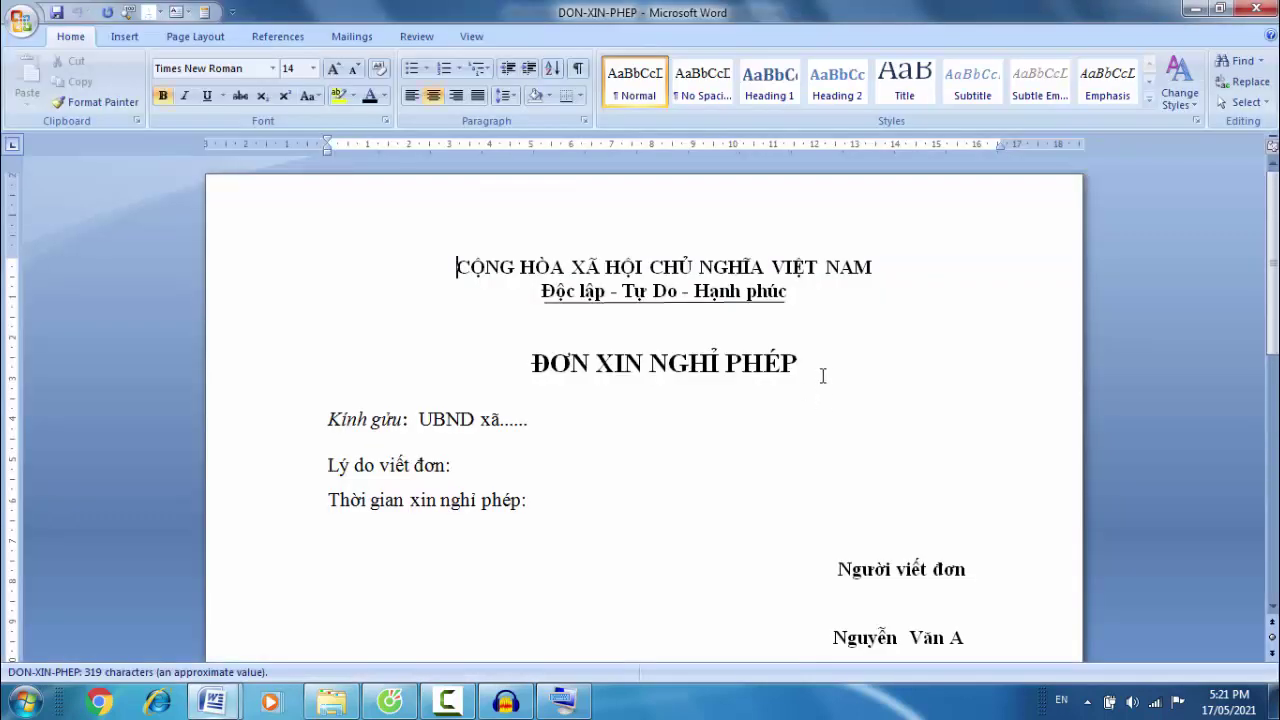
# Check the reopened DON-XIN-PHEP leave request, and open and dismiss the Save As dialog
pyautogui.moveTo(1272, 255)
pyautogui.mouseDown()
pyautogui.moveTo(1272, 360)
pyautogui.moveTo(1274, 255)
pyautogui.mouseUp()
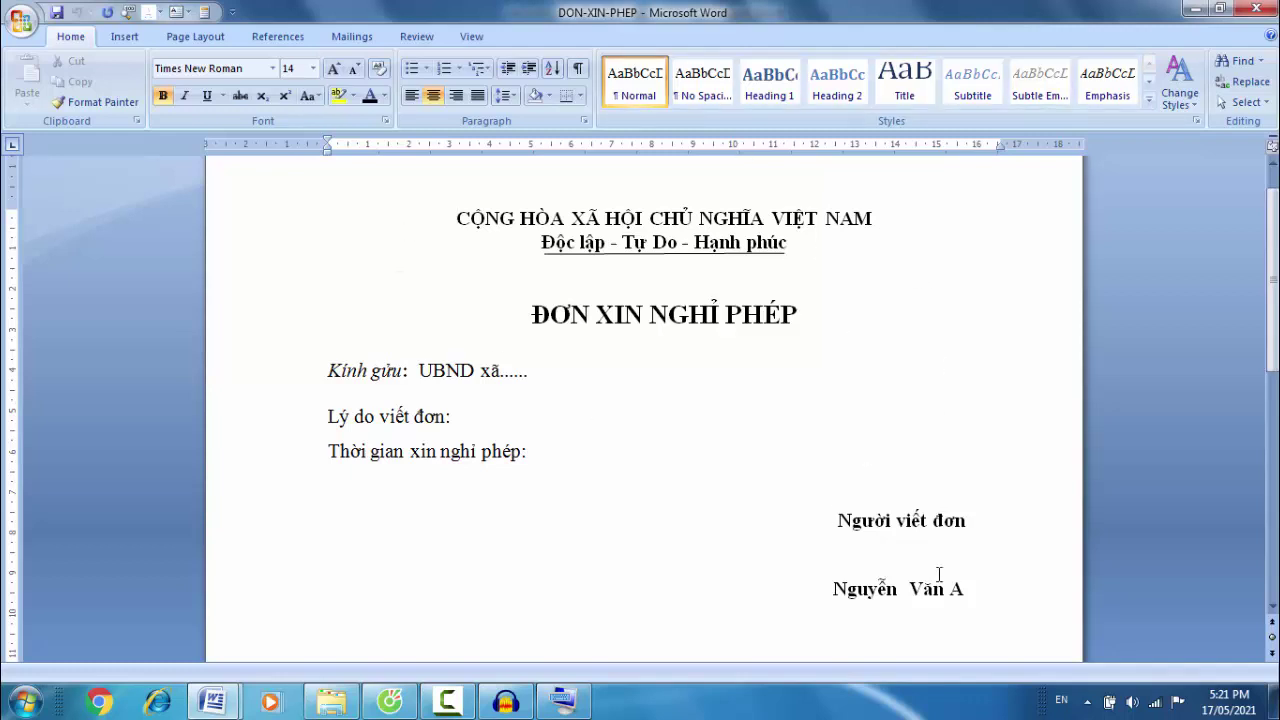
pyautogui.click(808, 342)
pyautogui.click(20, 22)
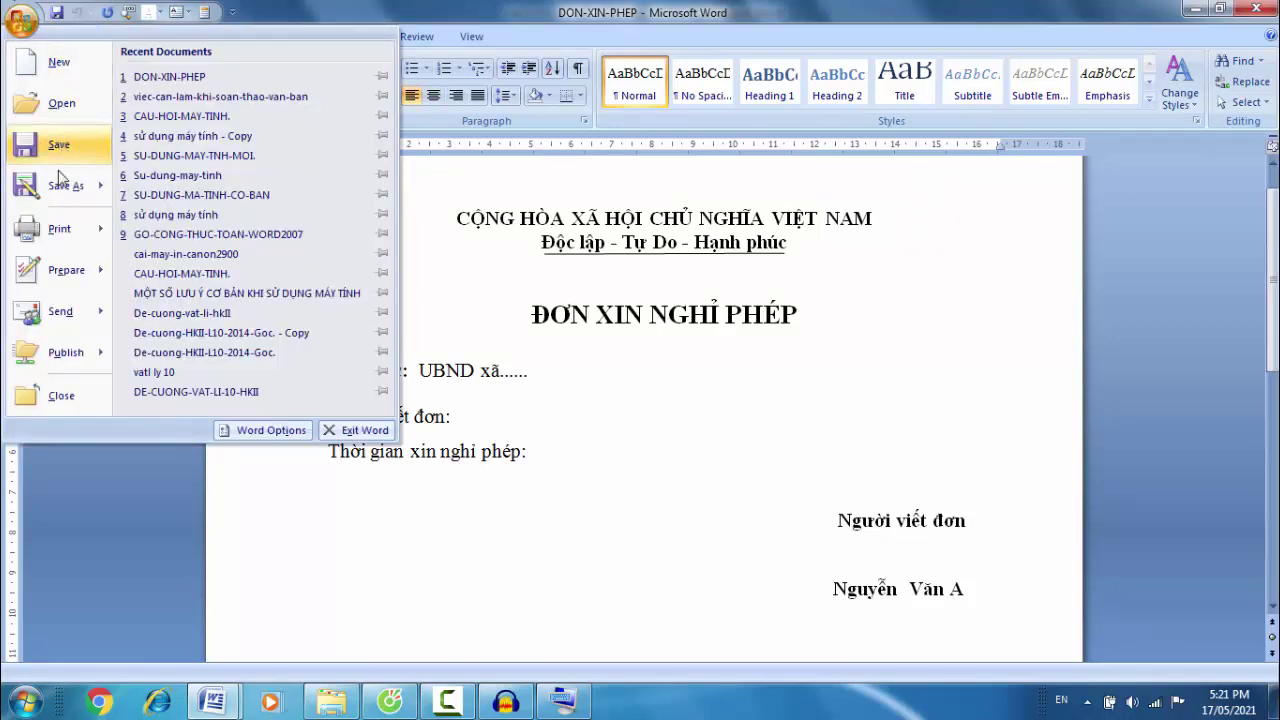
pyautogui.moveTo(27, 194)
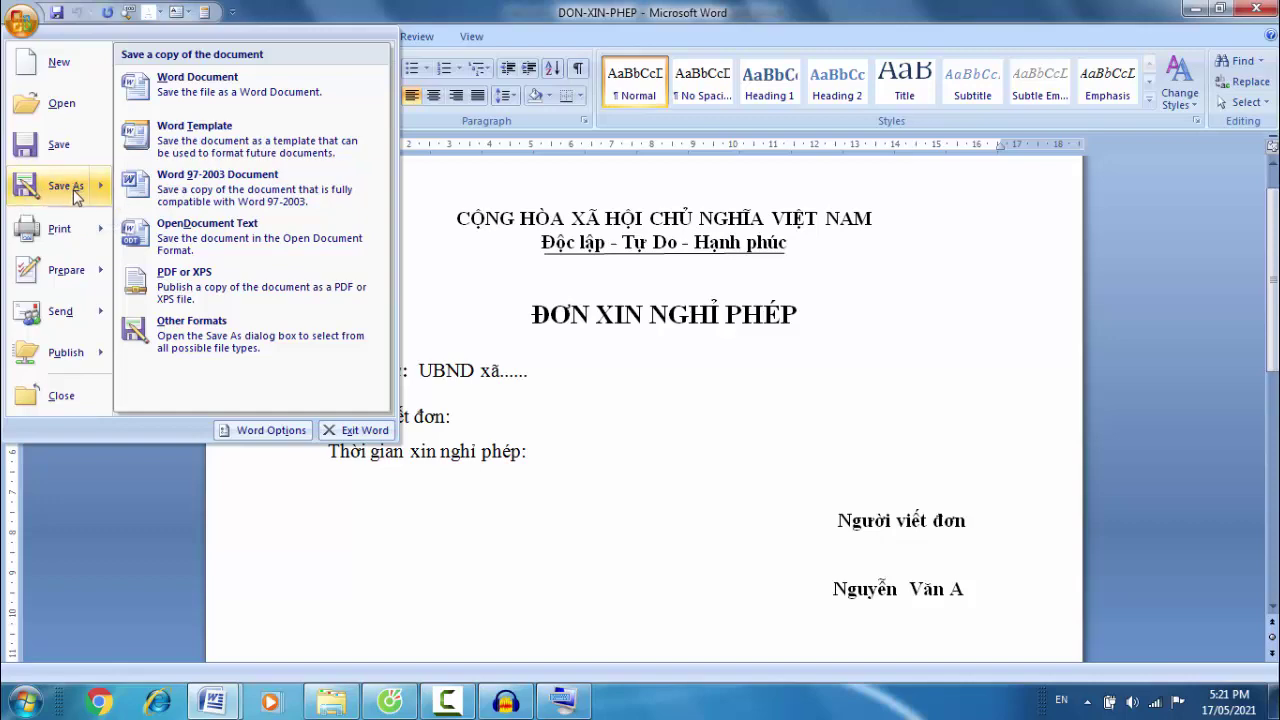
pyautogui.click(66, 192)
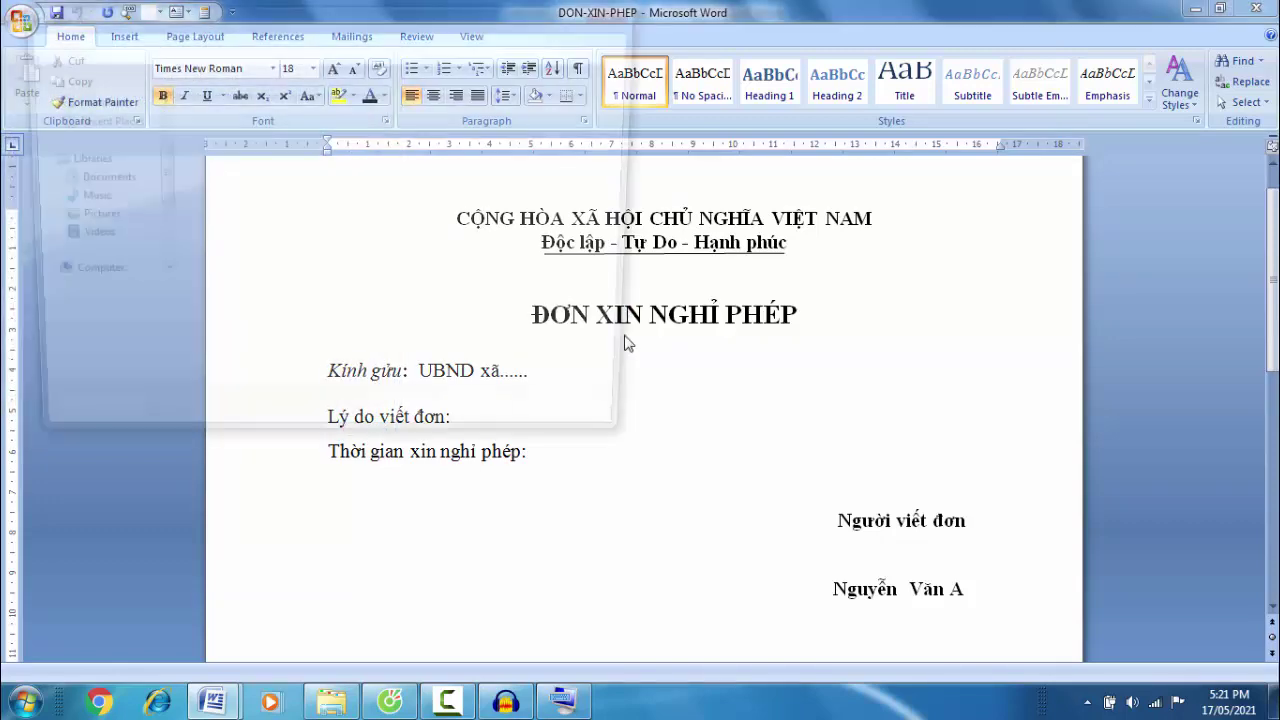
pyautogui.click(494, 432)
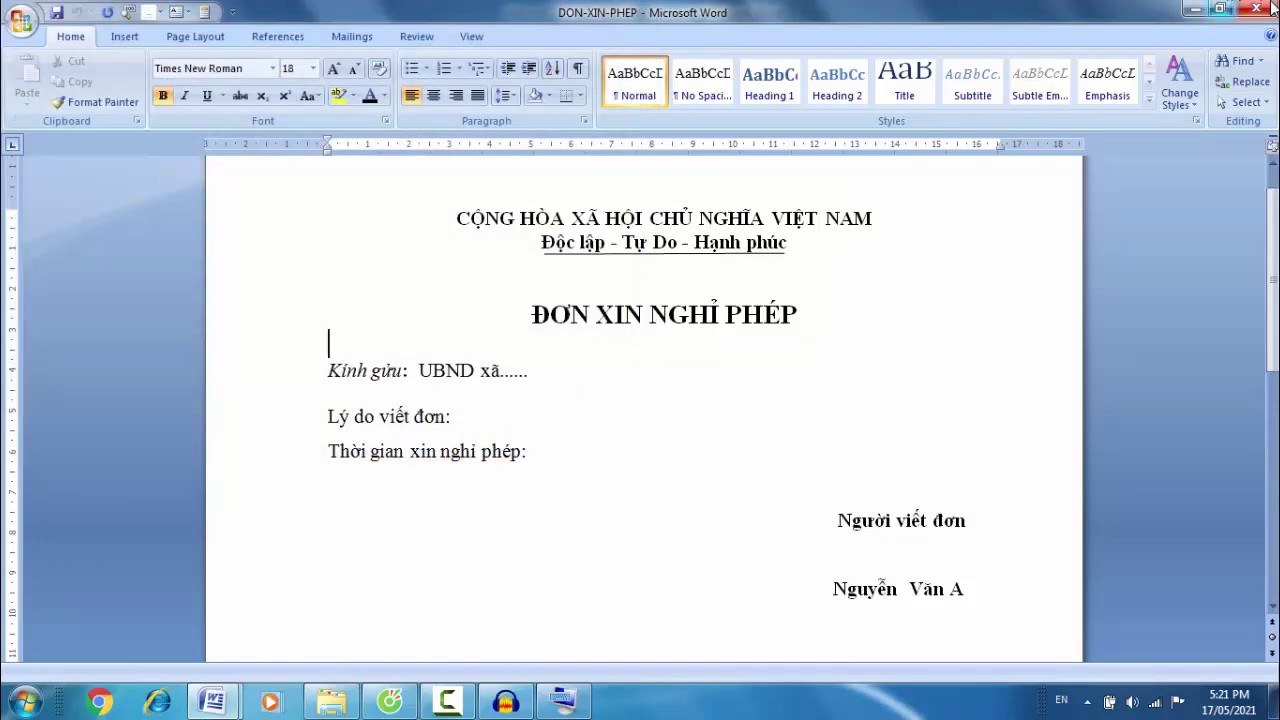
# Close the leave request and minimize the drive WIN (D:) window to show the desktop
pyautogui.click(750, 435)
pyautogui.click(1193, 10)
pyautogui.click(1193, 10)
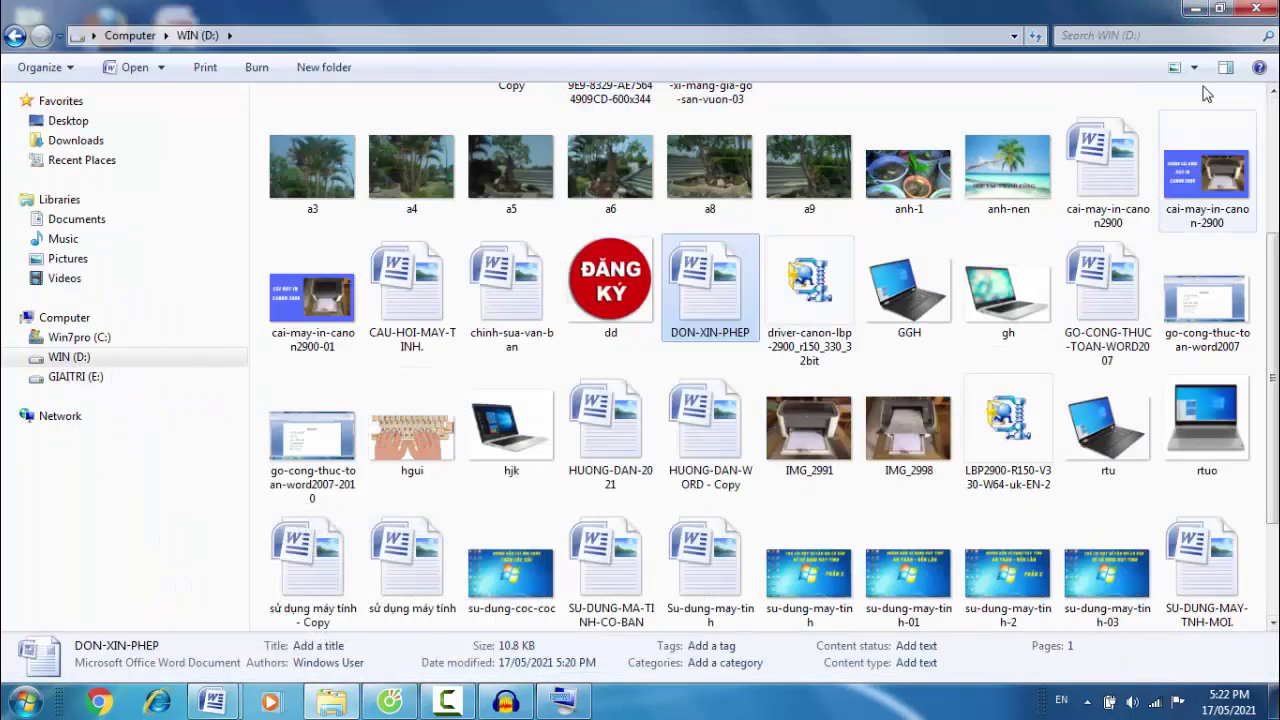
pyautogui.click(1193, 10)
# Refresh the Windows desktop twice
pyautogui.rightClick(505, 412)
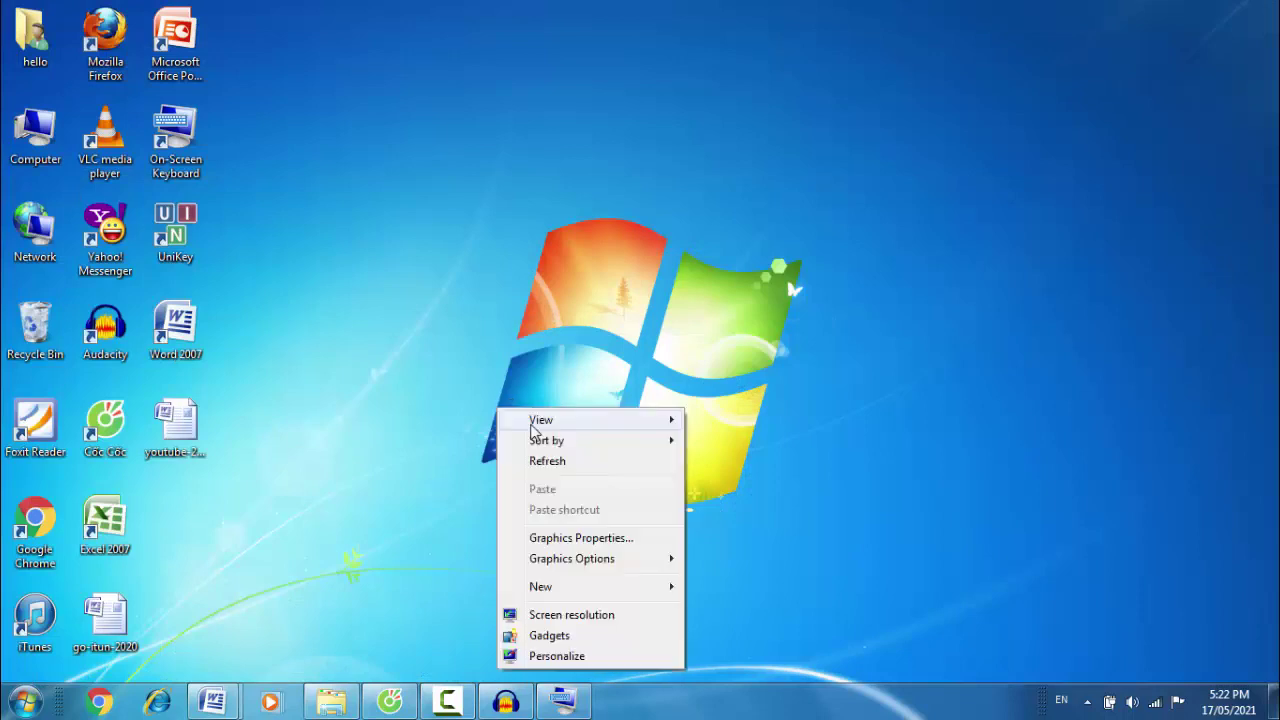
pyautogui.click(528, 457)
pyautogui.rightClick(460, 390)
pyautogui.click(490, 445)
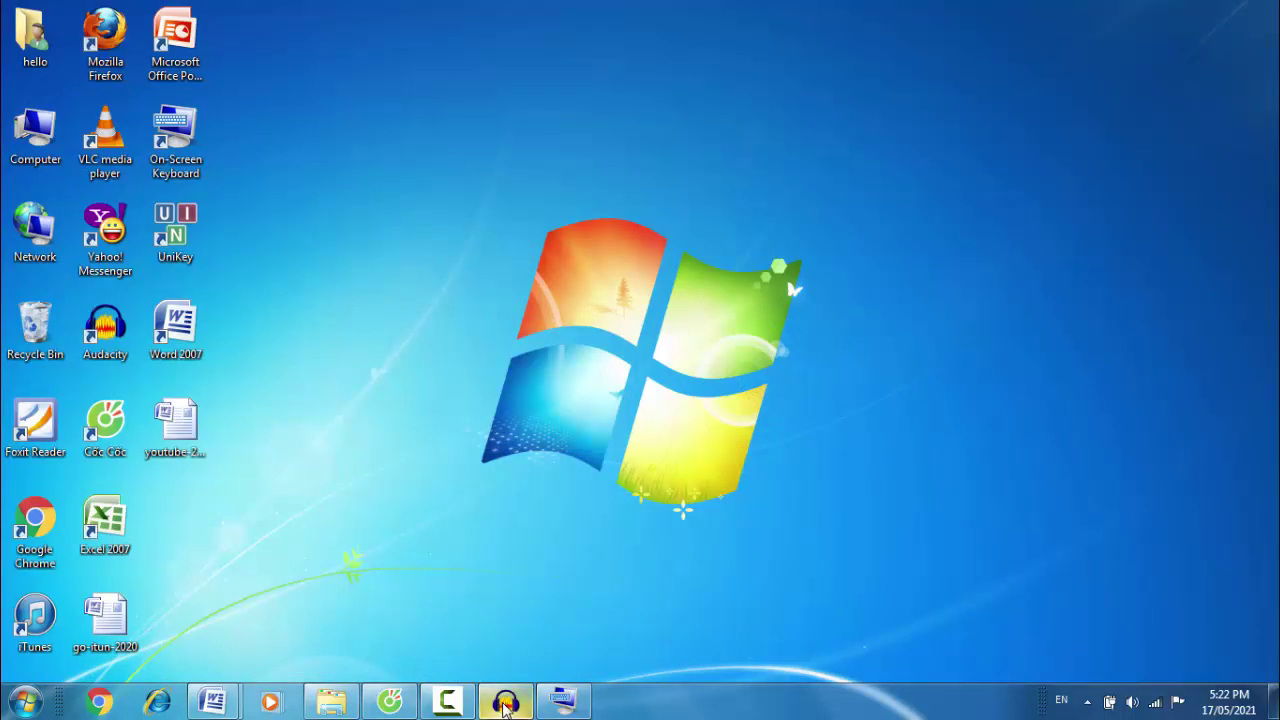
# View the running audio recording in Audacity, minimize it and switch to the YouTube page in the Cốc Cốc browser
pyautogui.click(505, 702)
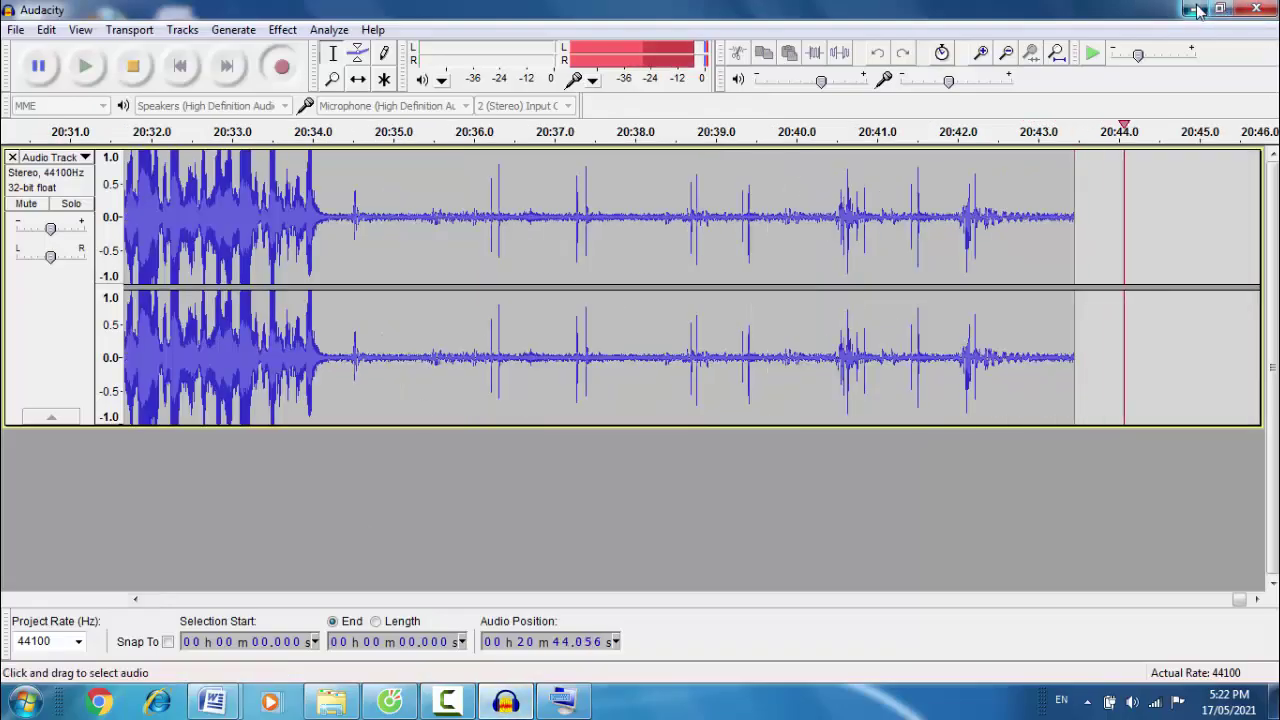
pyautogui.click(1195, 10)
pyautogui.click(383, 707)
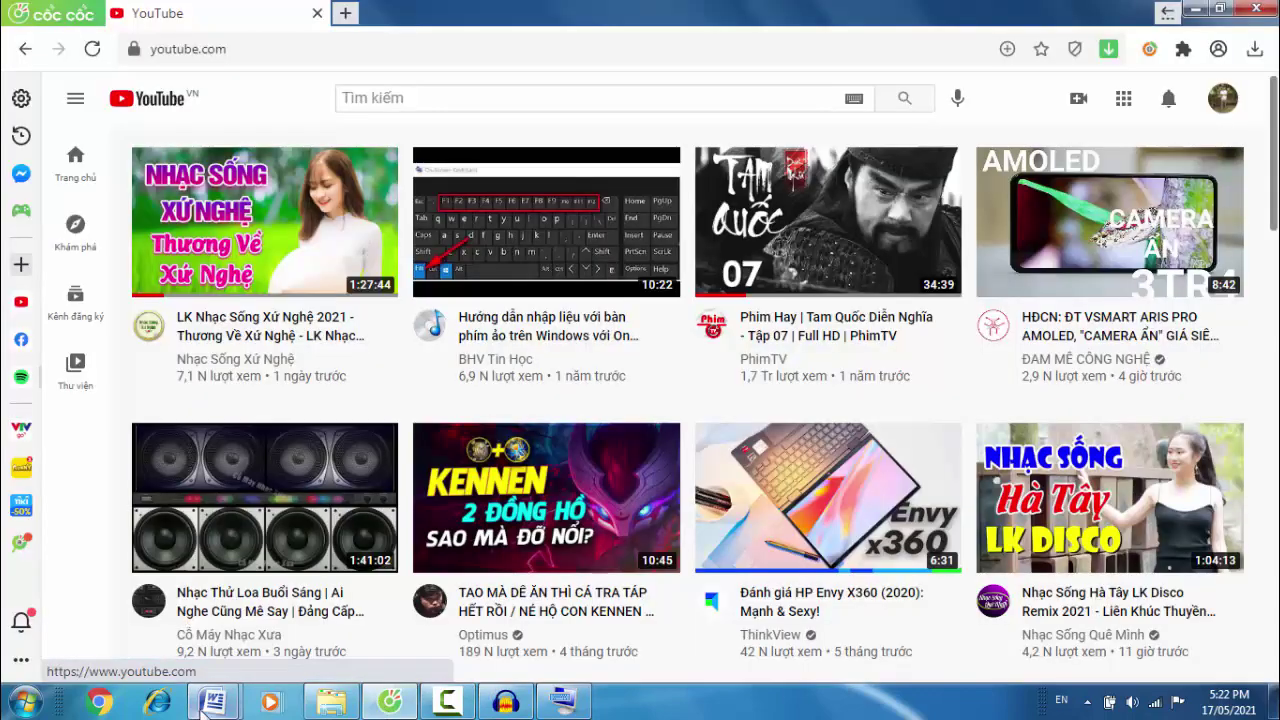